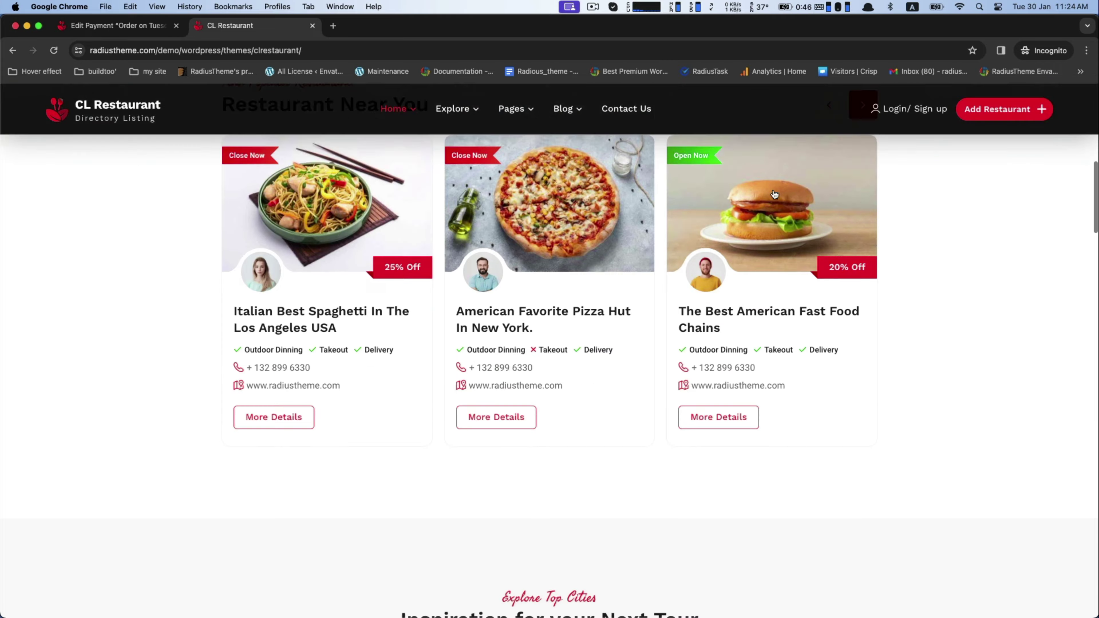
Step: Browse the CL Restaurant homepage end to end, then go to Explore > Listings
{"action": "scroll", "coordinate": [773, 190], "scroll_direction": "down", "scroll_amount": 20}
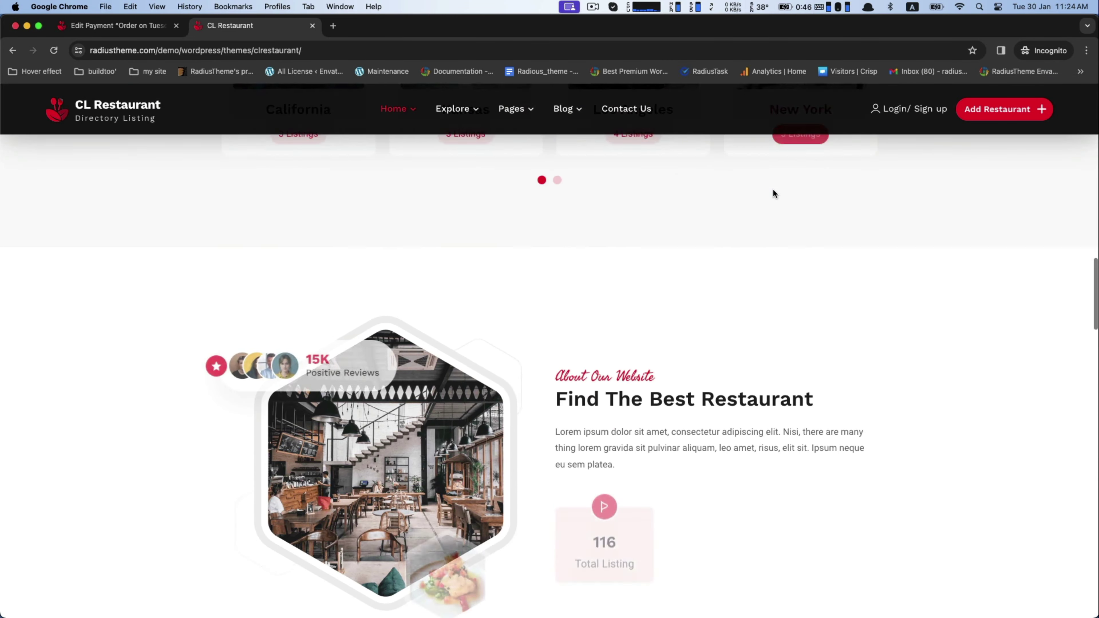
{"action": "scroll", "coordinate": [773, 190], "scroll_direction": "down", "scroll_amount": 20}
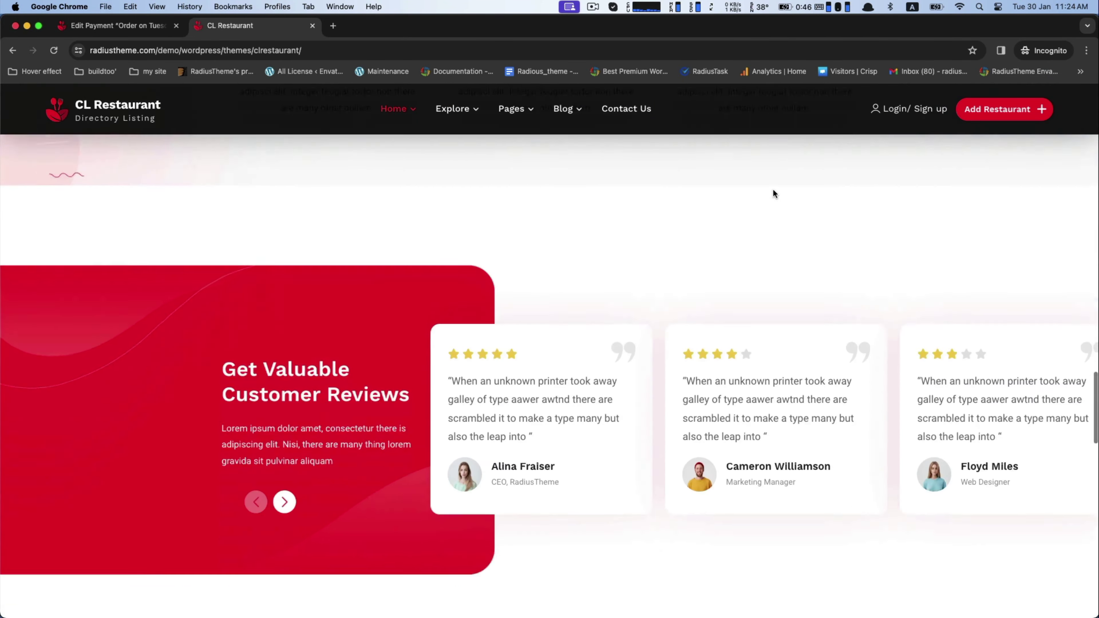
{"action": "scroll", "coordinate": [772, 190], "scroll_direction": "down", "scroll_amount": 10}
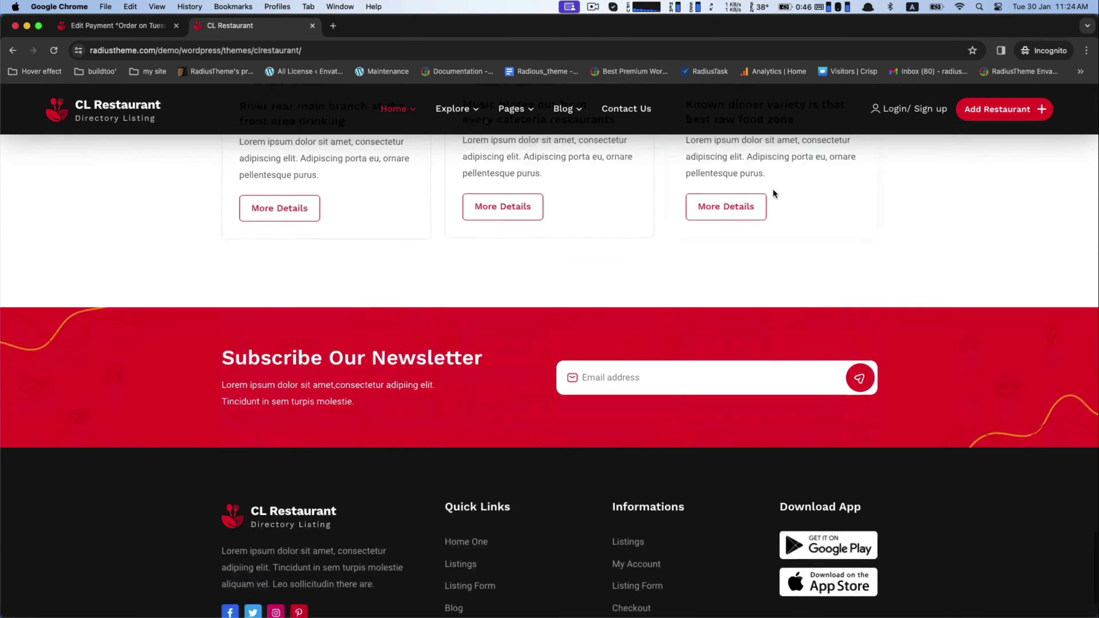
{"action": "scroll", "coordinate": [772, 188], "scroll_direction": "up", "scroll_amount": 15}
{"action": "scroll", "coordinate": [772, 190], "scroll_direction": "up", "scroll_amount": 20}
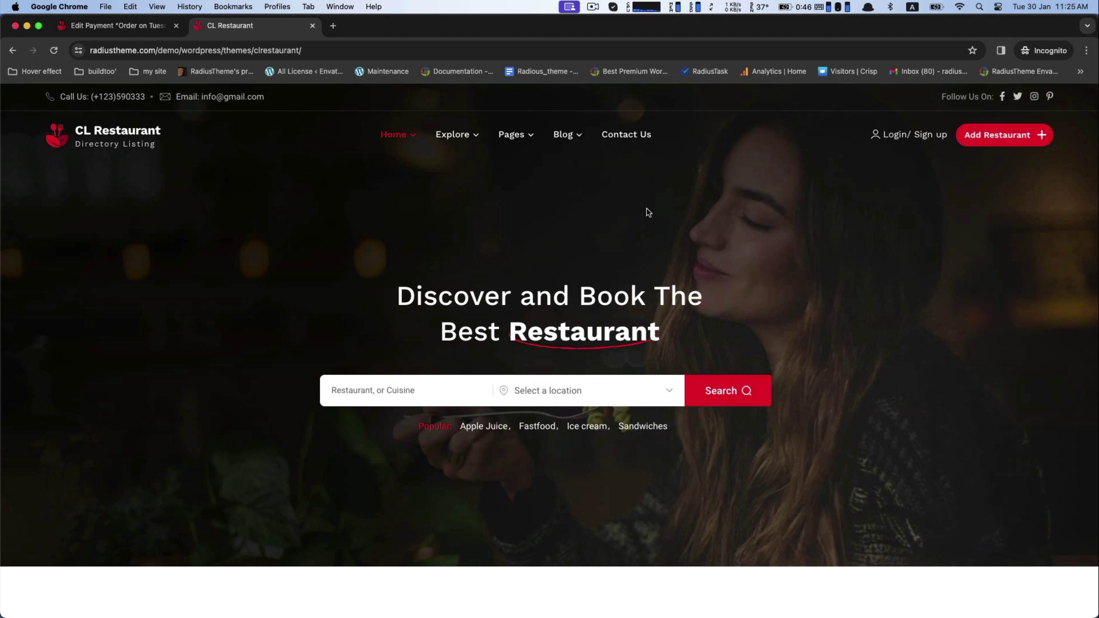
{"action": "mouse_move", "coordinate": [453, 157]}
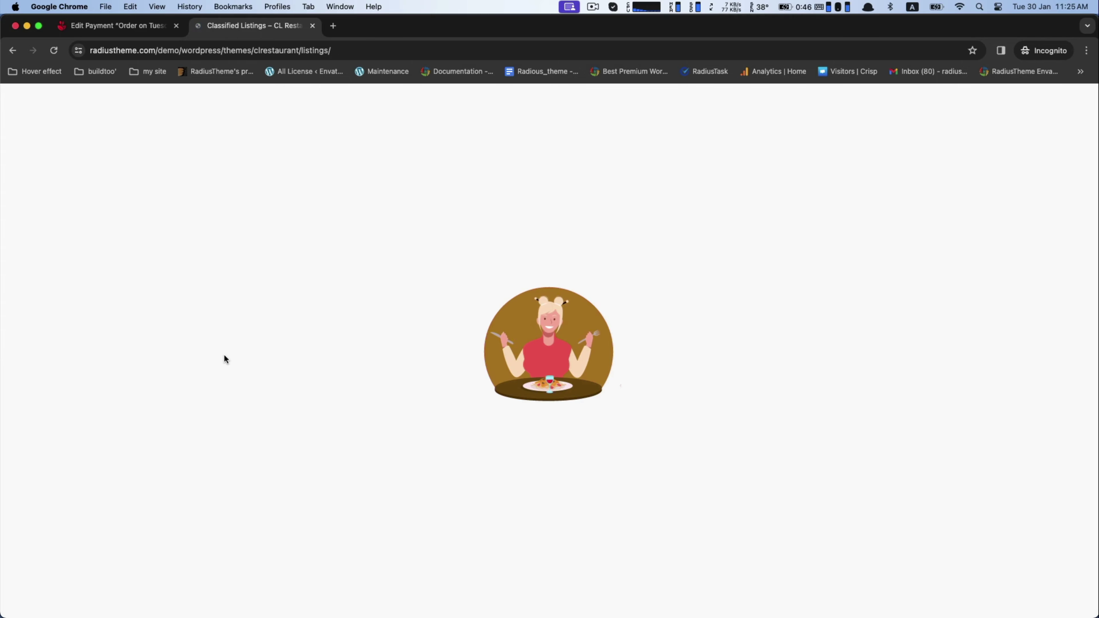
Step: Filter the listings to the Fastfood category and scroll through its 4 restaurants
{"action": "scroll", "coordinate": [229, 350], "scroll_direction": "down", "scroll_amount": 2}
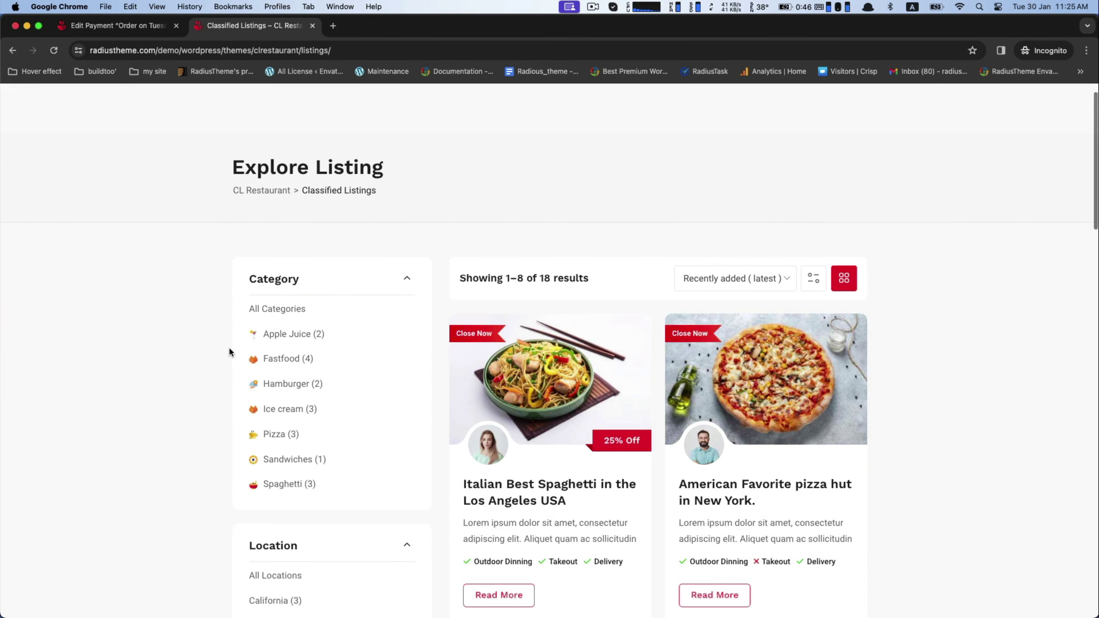
{"action": "scroll", "coordinate": [230, 351], "scroll_direction": "down", "scroll_amount": 3}
{"action": "scroll", "coordinate": [230, 351], "scroll_direction": "up", "scroll_amount": 4}
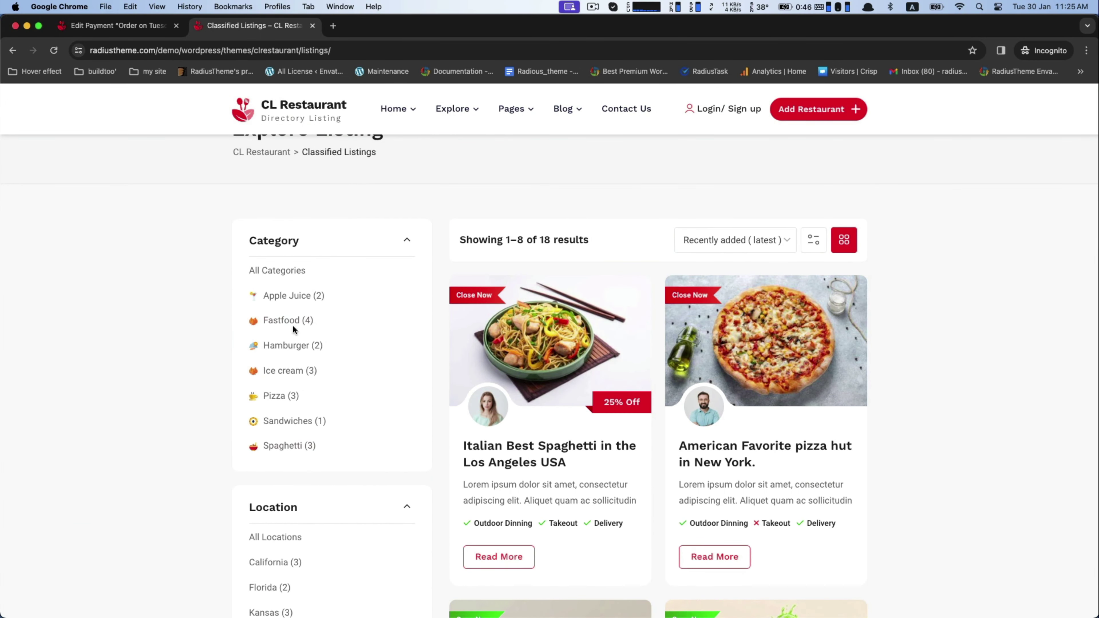
{"action": "left_click", "coordinate": [278, 321]}
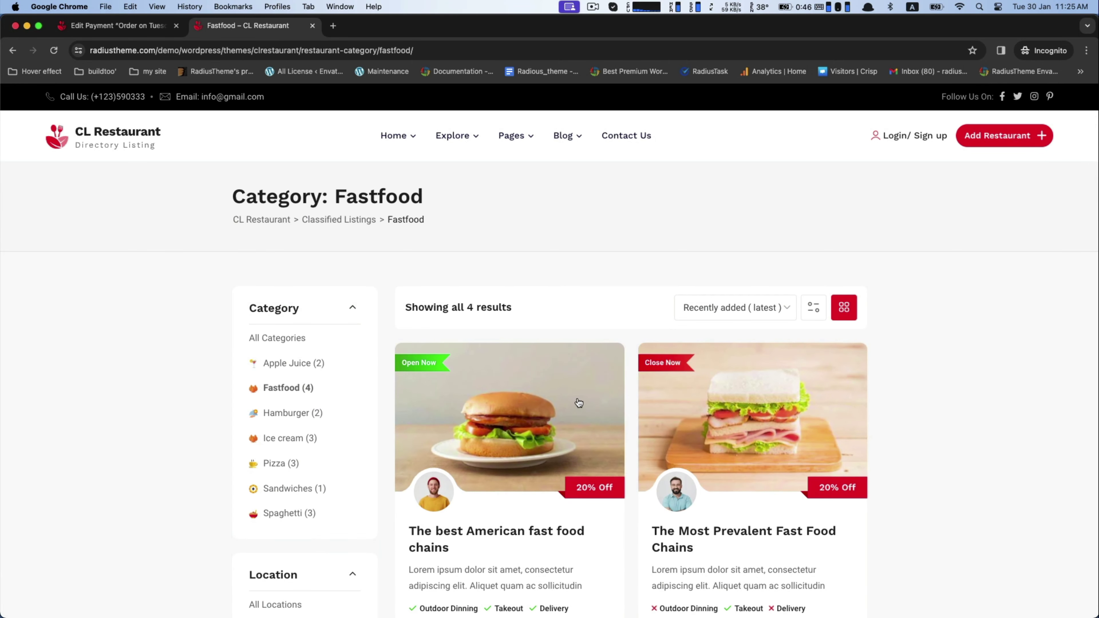
{"action": "scroll", "coordinate": [578, 403], "scroll_direction": "down", "scroll_amount": 7}
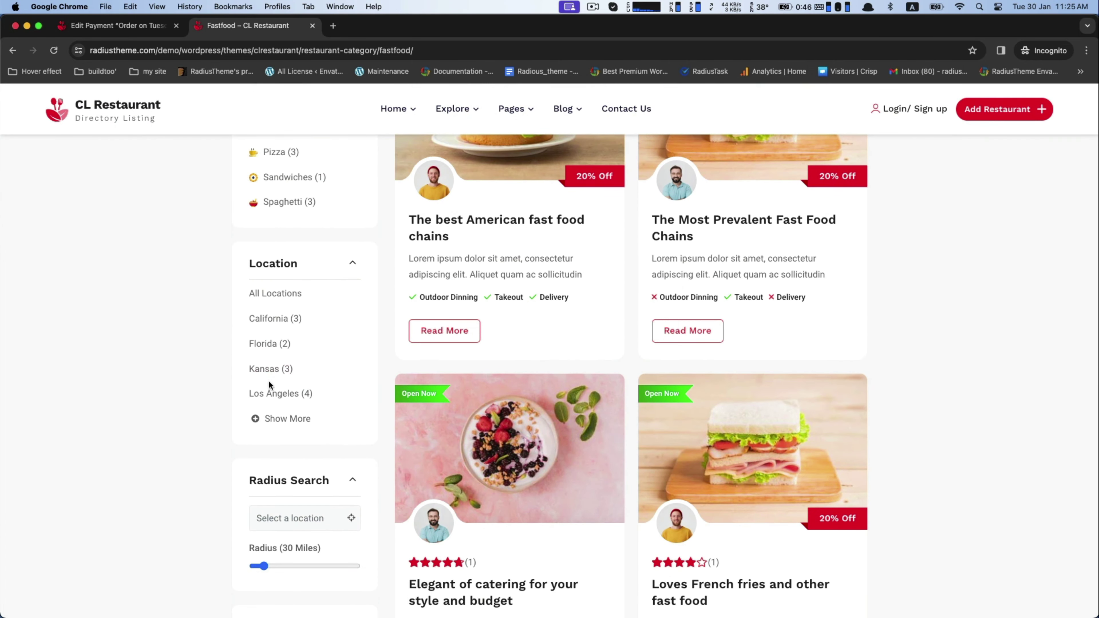
{"action": "scroll", "coordinate": [268, 368], "scroll_direction": "down", "scroll_amount": 5}
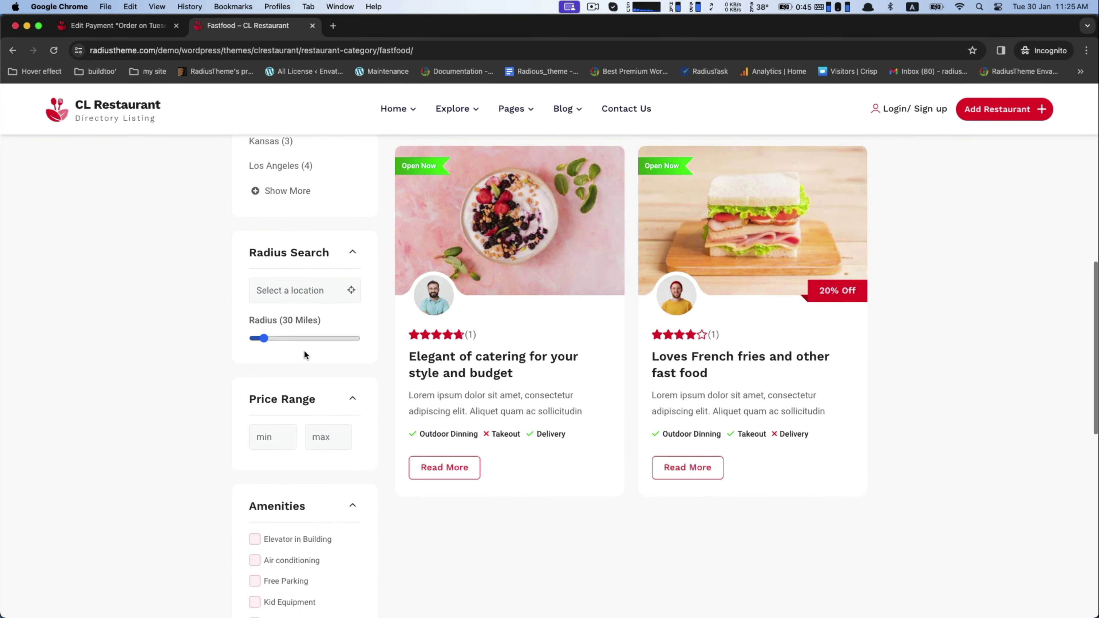
{"action": "scroll", "coordinate": [302, 353], "scroll_direction": "down", "scroll_amount": 2}
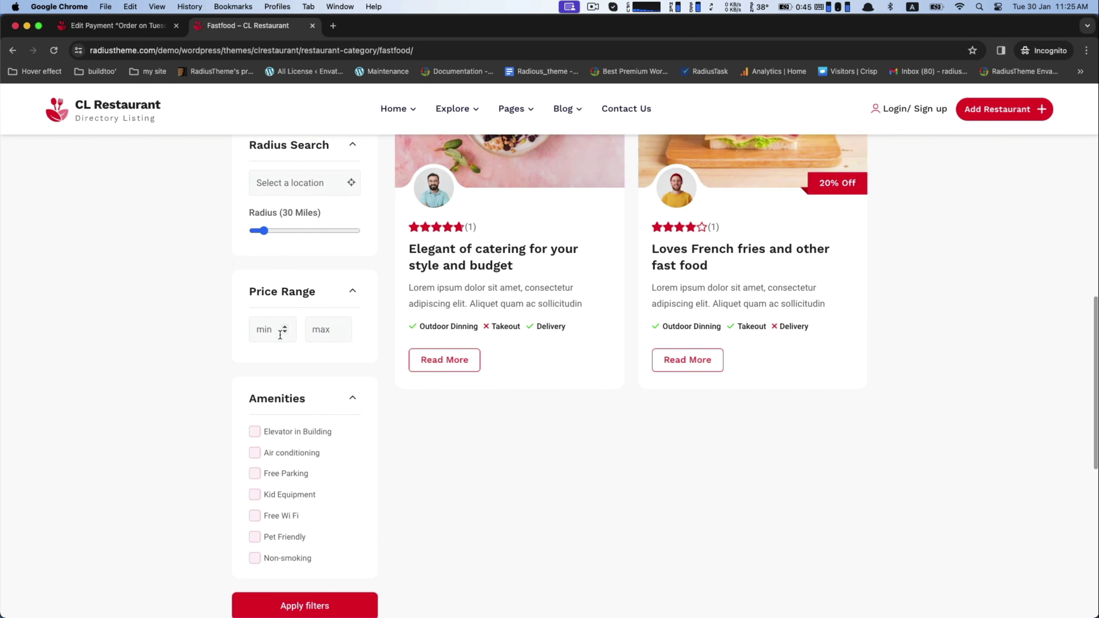
{"action": "scroll", "coordinate": [273, 312], "scroll_direction": "down", "scroll_amount": 5}
{"action": "scroll", "coordinate": [498, 320], "scroll_direction": "up", "scroll_amount": 14}
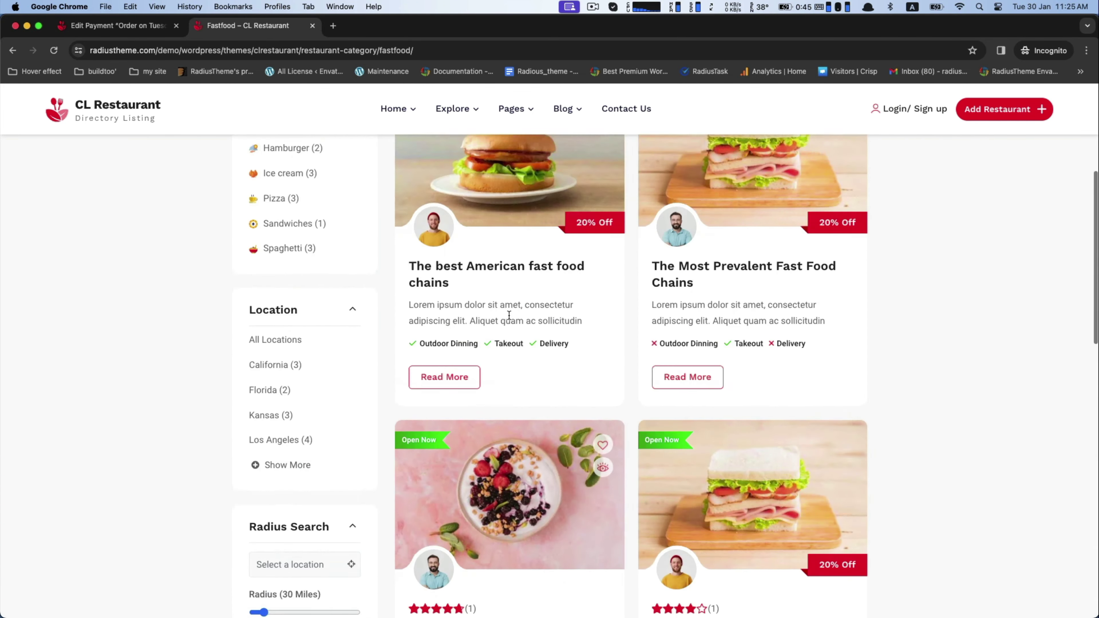
{"action": "scroll", "coordinate": [509, 315], "scroll_direction": "up", "scroll_amount": 4}
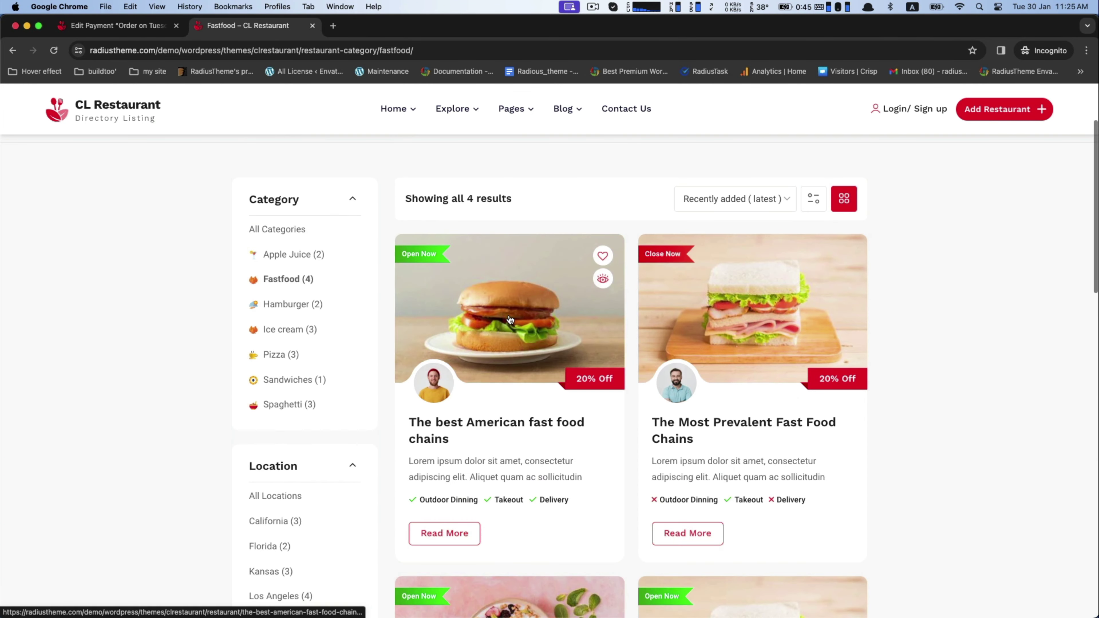
Step: Open 'The best American fast food chains' listing and look over its details
{"action": "left_click", "coordinate": [499, 427]}
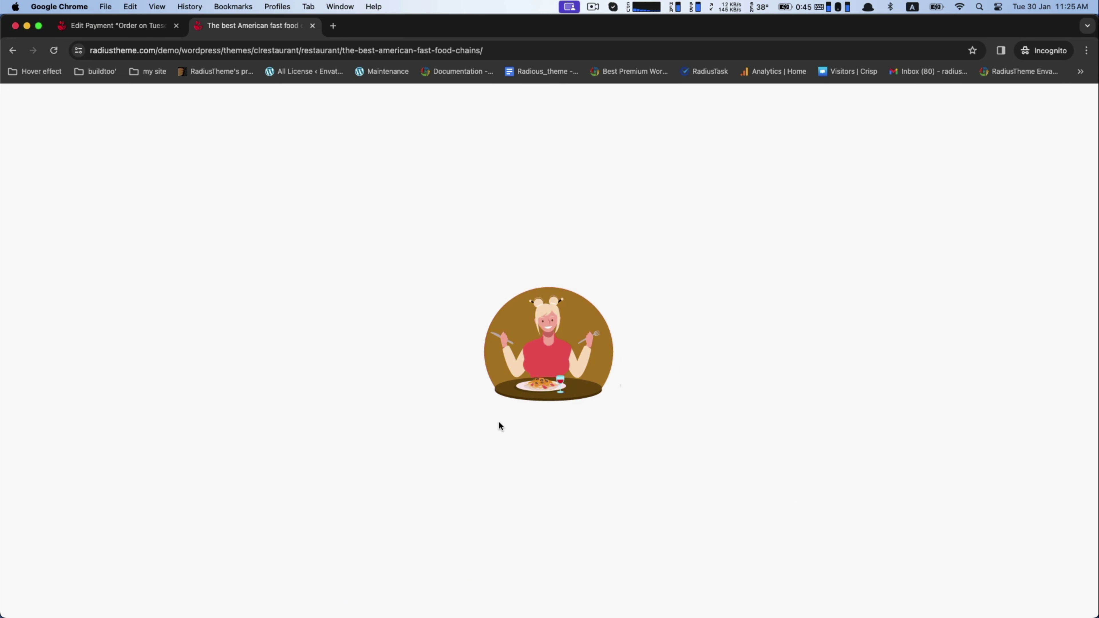
{"action": "scroll", "coordinate": [501, 427], "scroll_direction": "down", "scroll_amount": 10}
{"action": "scroll", "coordinate": [499, 422], "scroll_direction": "up", "scroll_amount": 4}
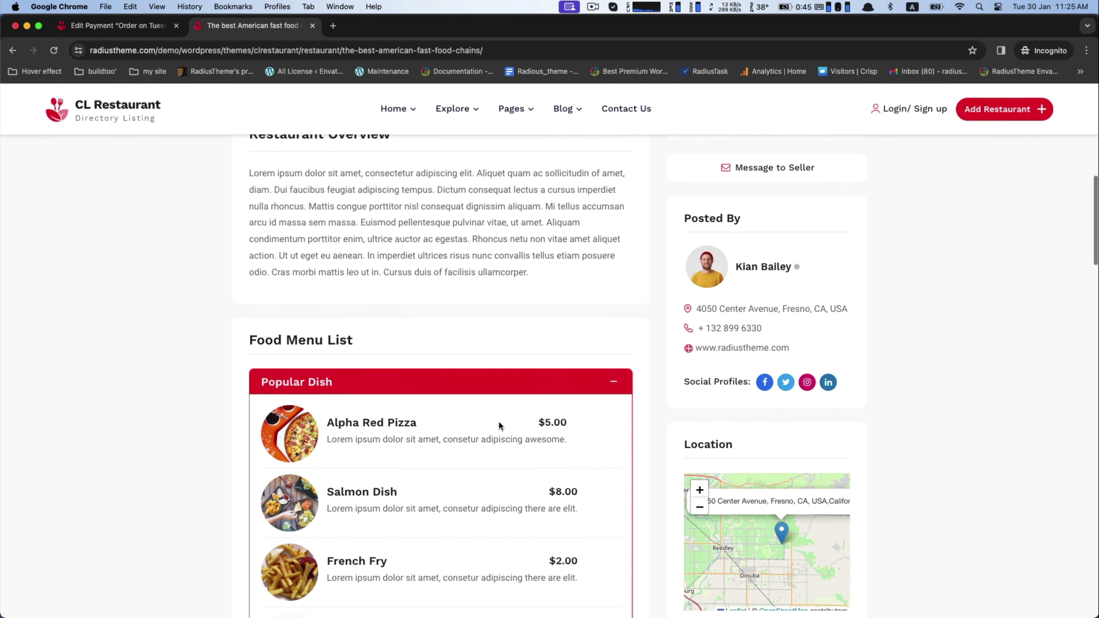
{"action": "scroll", "coordinate": [499, 422], "scroll_direction": "up", "scroll_amount": 3}
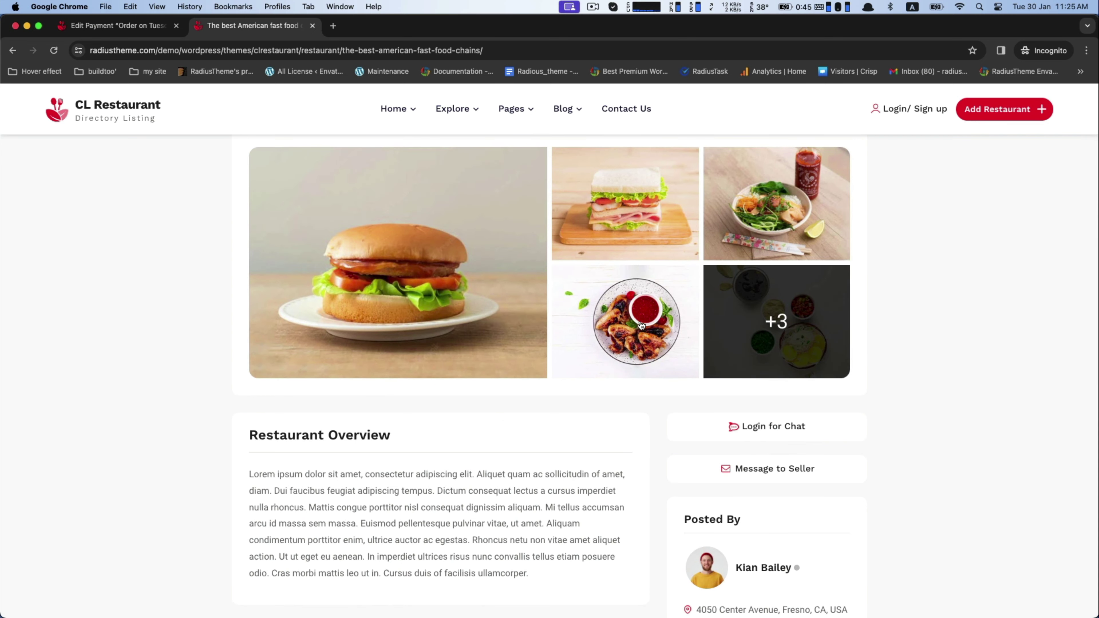
{"action": "scroll", "coordinate": [534, 372], "scroll_direction": "down", "scroll_amount": 3}
{"action": "scroll", "coordinate": [553, 384], "scroll_direction": "down", "scroll_amount": 1}
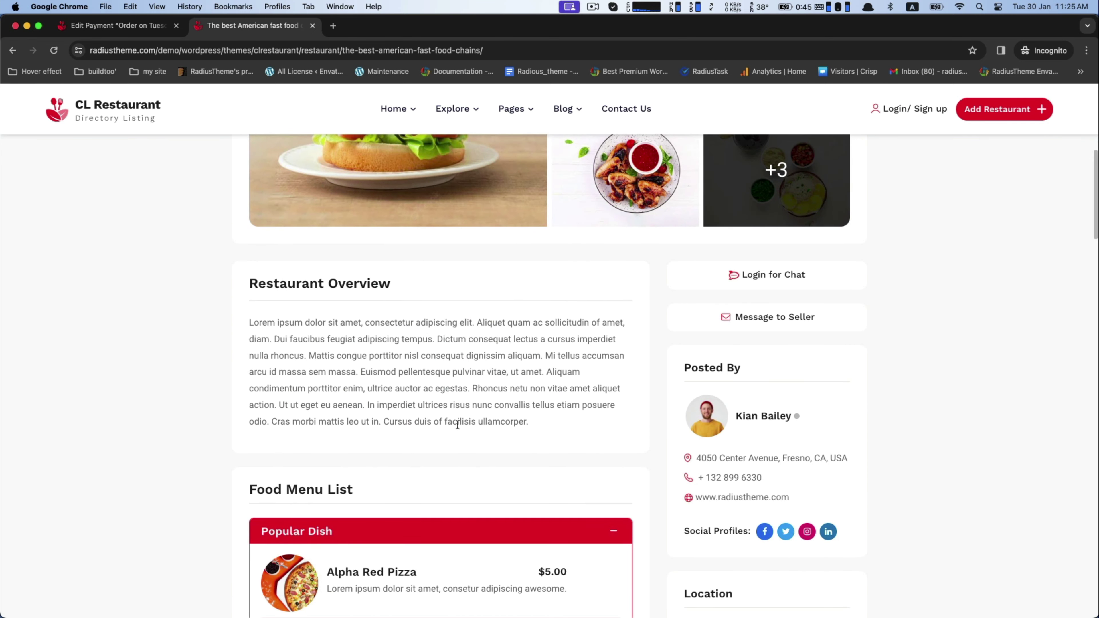
{"action": "scroll", "coordinate": [457, 425], "scroll_direction": "down", "scroll_amount": 8}
Step: Collapse the Popular Dish menu and expand the General Dish menu
{"action": "left_click", "coordinate": [376, 324]}
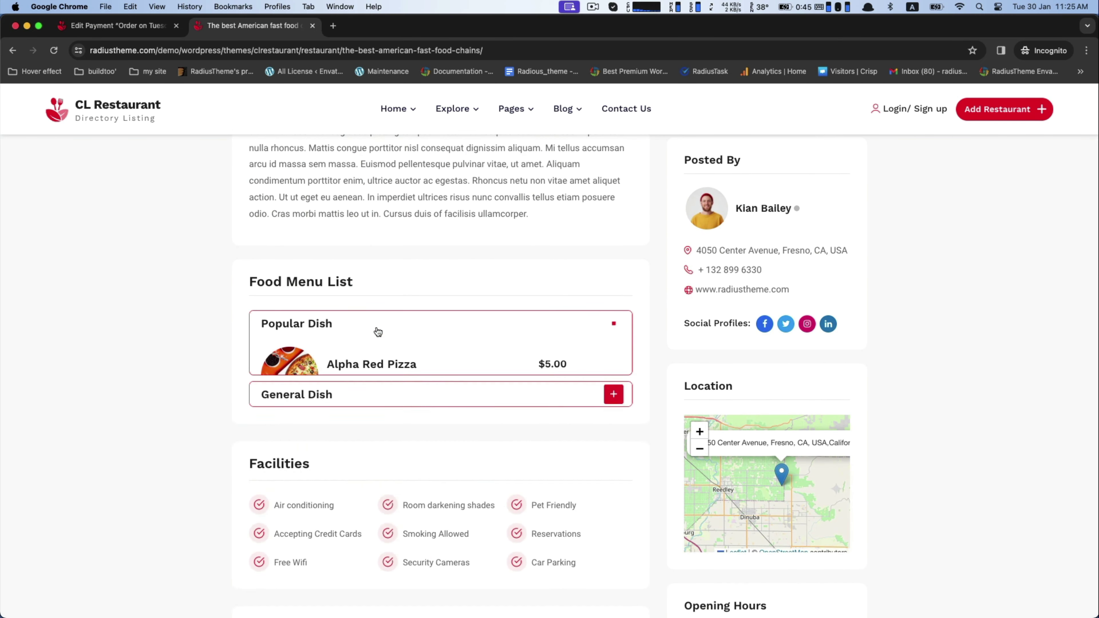
{"action": "left_click", "coordinate": [304, 351]}
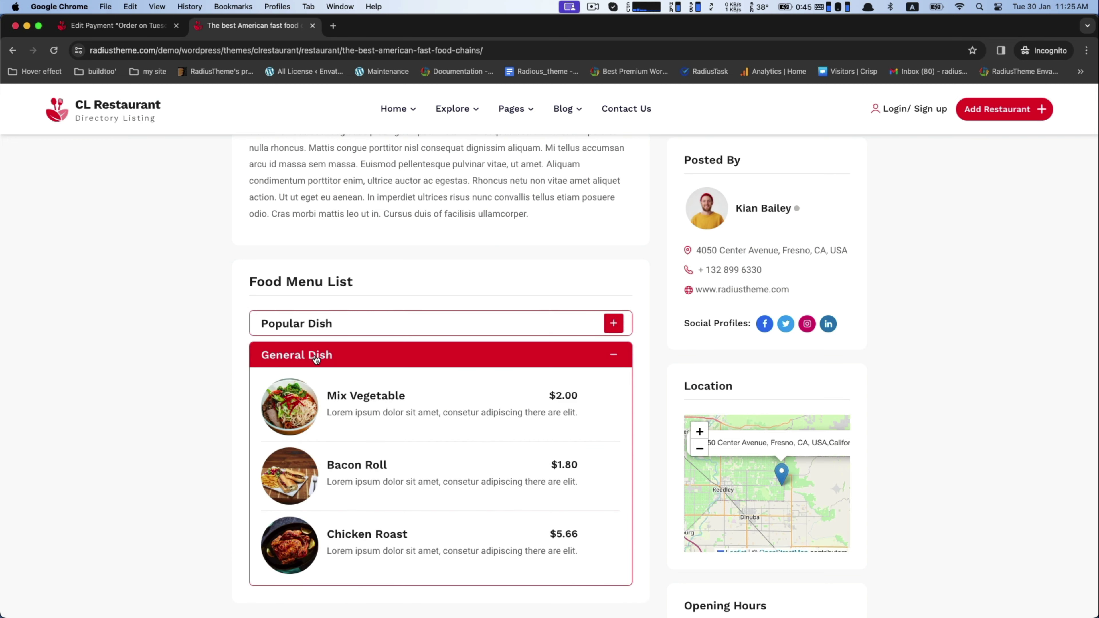
{"action": "scroll", "coordinate": [438, 318], "scroll_direction": "down", "scroll_amount": 5}
{"action": "scroll", "coordinate": [442, 332], "scroll_direction": "down", "scroll_amount": 7}
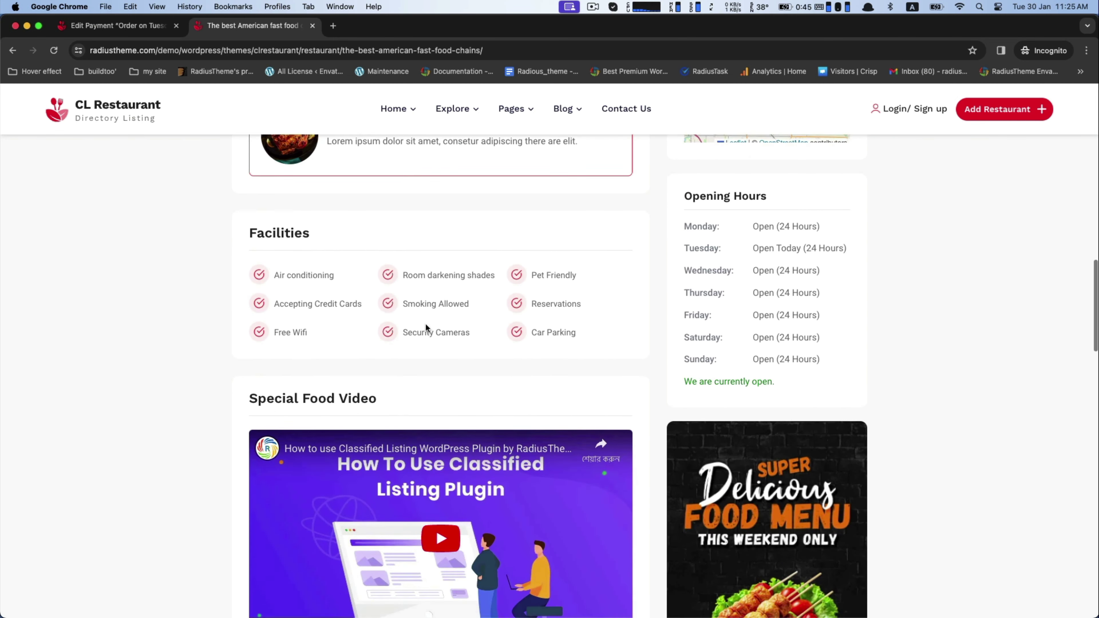
{"action": "scroll", "coordinate": [496, 320], "scroll_direction": "down", "scroll_amount": 5}
{"action": "scroll", "coordinate": [451, 354], "scroll_direction": "down", "scroll_amount": 1}
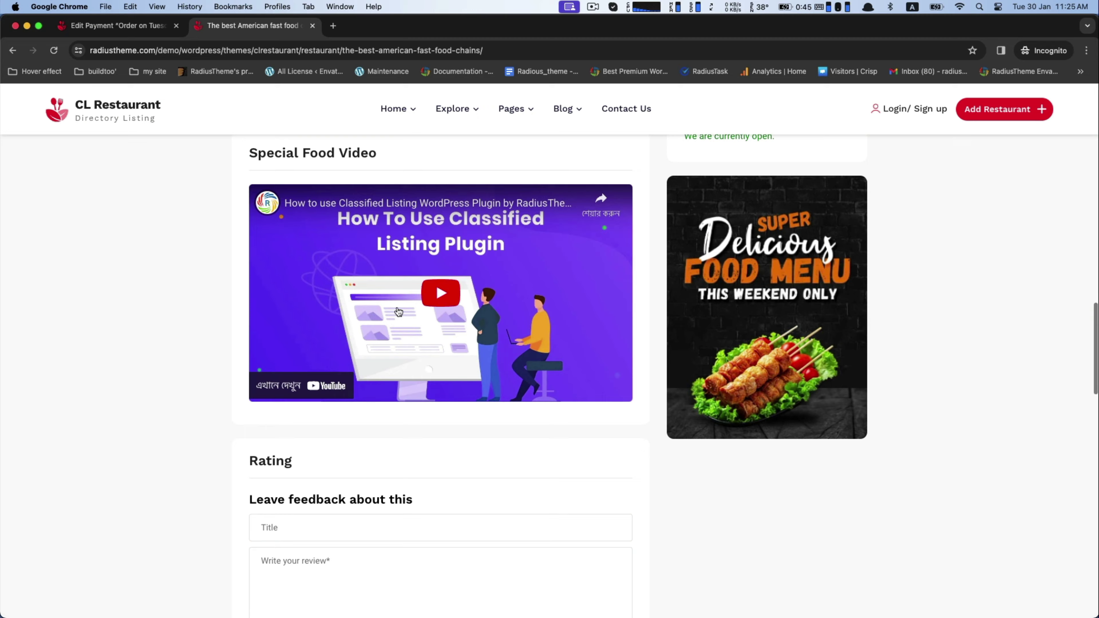
{"action": "scroll", "coordinate": [388, 286], "scroll_direction": "down", "scroll_amount": 10}
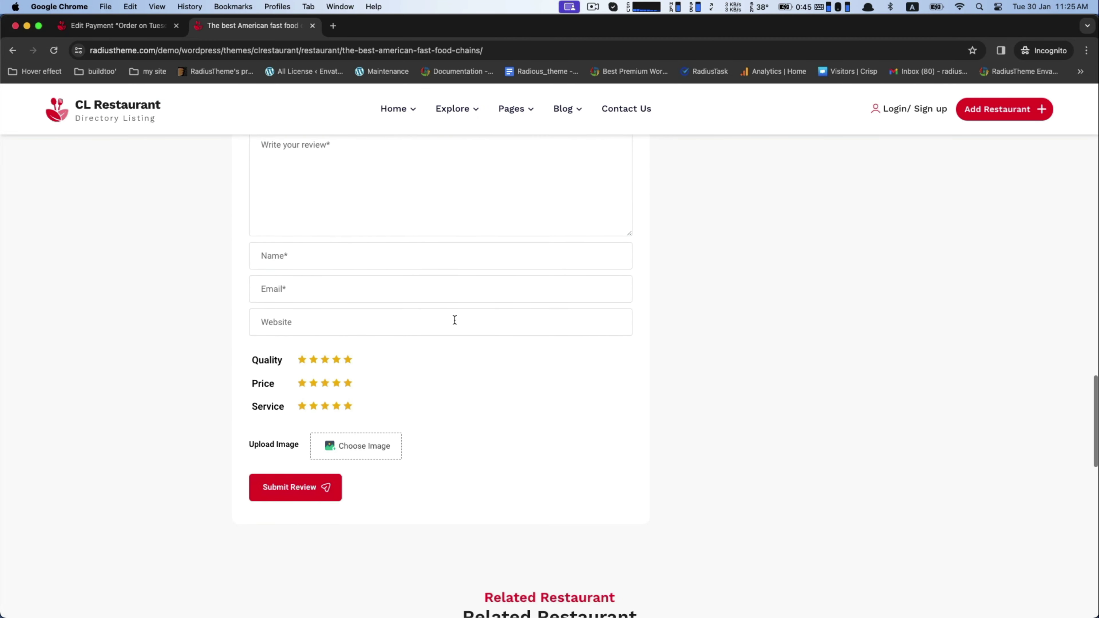
{"action": "scroll", "coordinate": [534, 322], "scroll_direction": "down", "scroll_amount": 13}
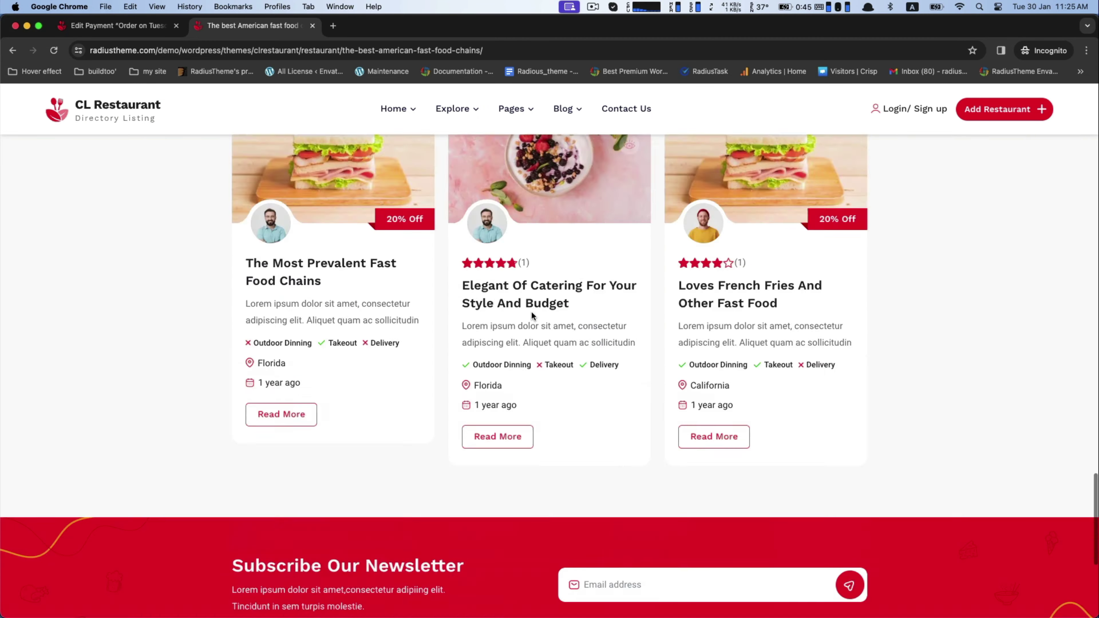
Step: Jump back to the top of the listing page and scroll through it again
{"action": "left_click", "coordinate": [532, 311]}
{"action": "scroll", "coordinate": [628, 316], "scroll_direction": "down", "scroll_amount": 8}
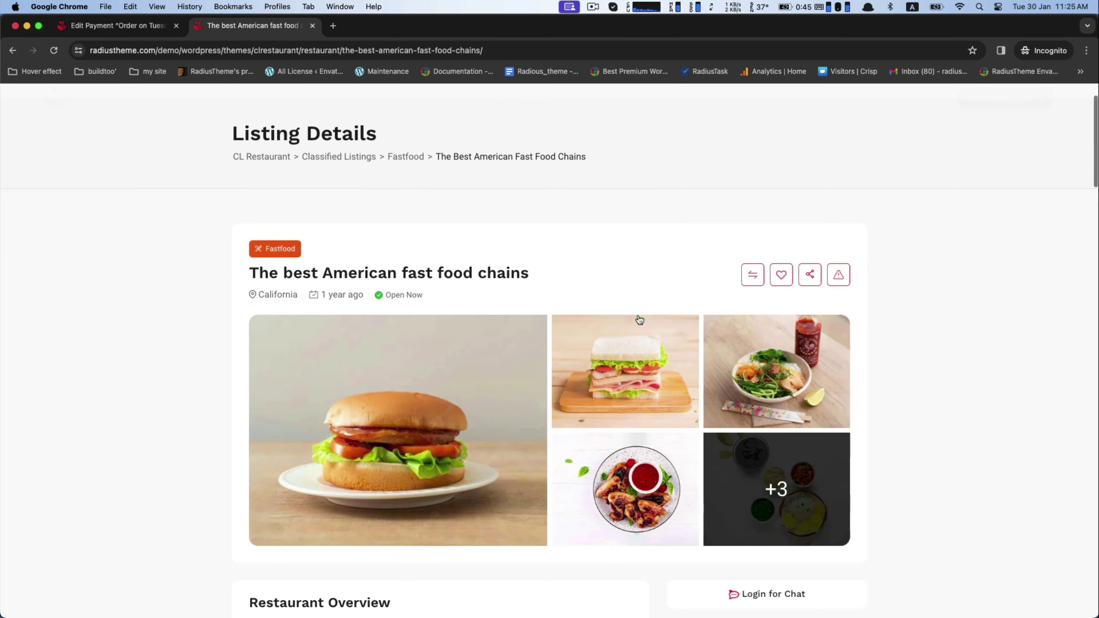
{"action": "scroll", "coordinate": [692, 273], "scroll_direction": "down", "scroll_amount": 2}
{"action": "scroll", "coordinate": [758, 271], "scroll_direction": "down", "scroll_amount": 10}
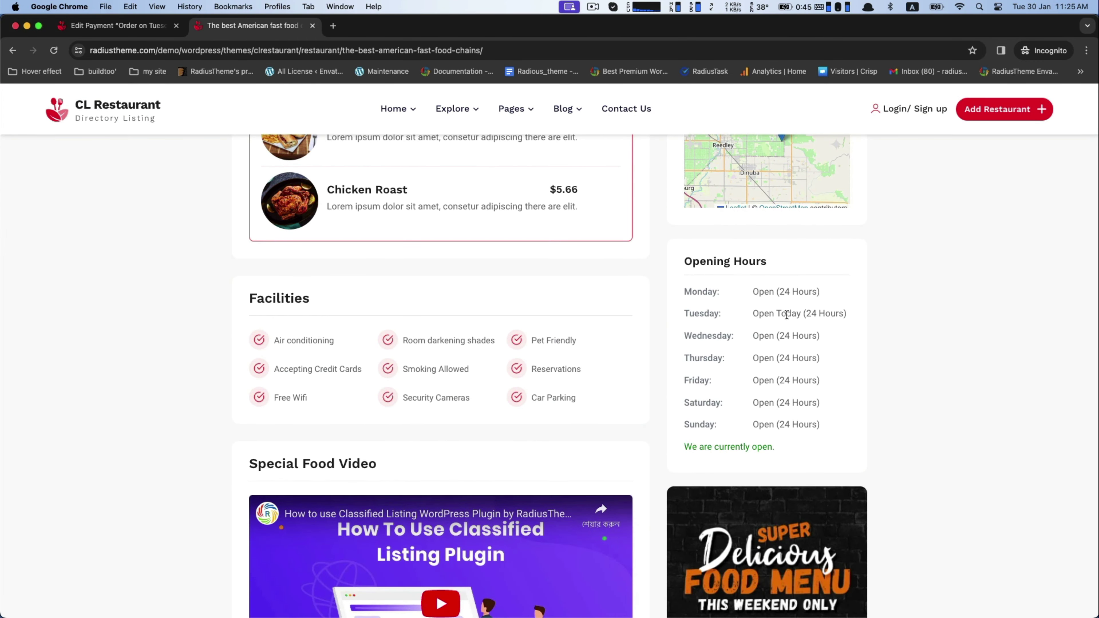
{"action": "scroll", "coordinate": [733, 322], "scroll_direction": "down", "scroll_amount": 5}
{"action": "scroll", "coordinate": [733, 322], "scroll_direction": "up", "scroll_amount": 20}
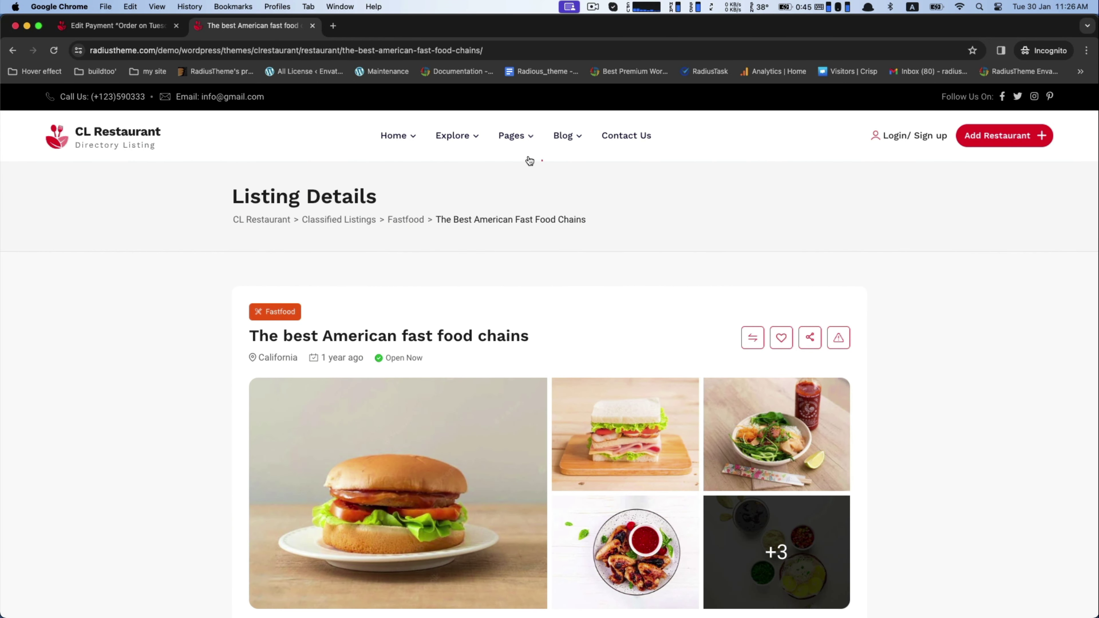
Step: Switch from the Blog to Home Two and scroll its restaurant, review and newsletter sections
{"action": "mouse_move", "coordinate": [518, 147]}
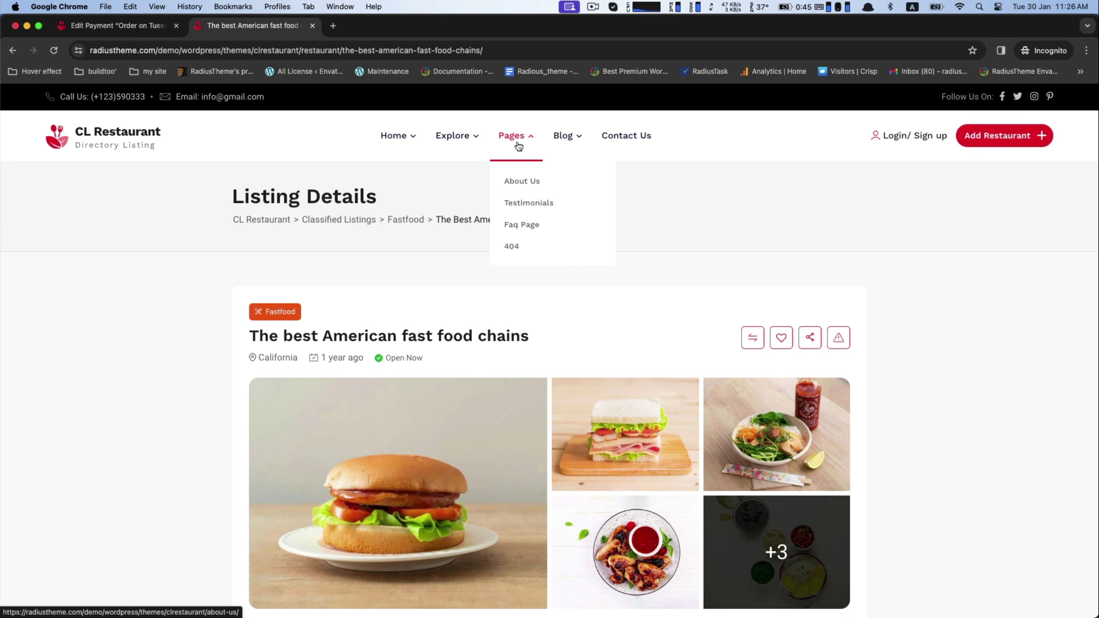
{"action": "mouse_move", "coordinate": [453, 140]}
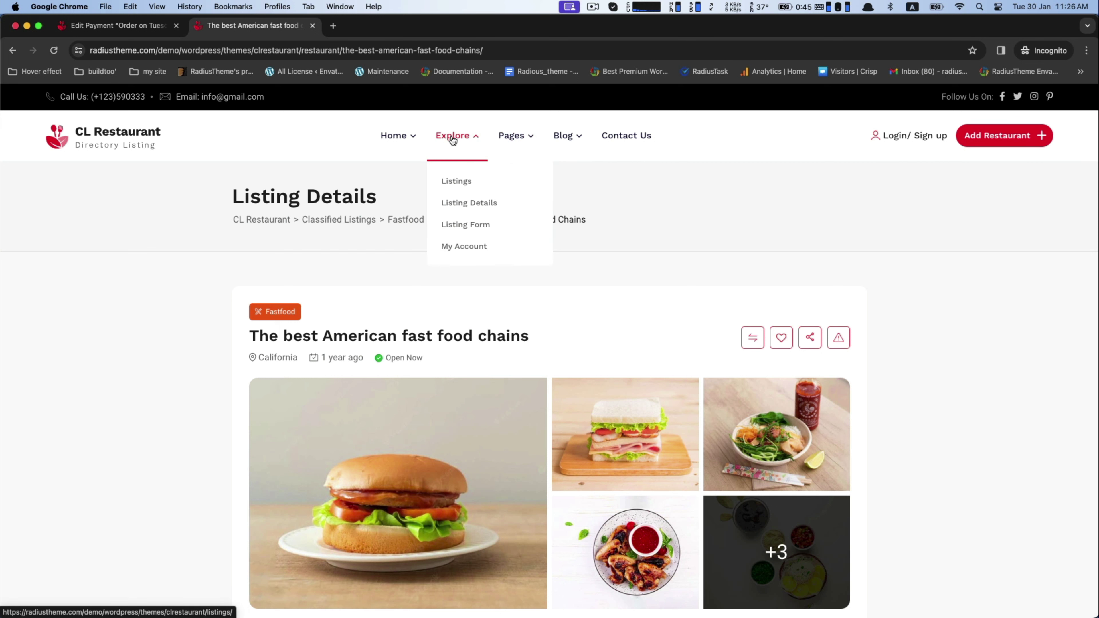
{"action": "mouse_move", "coordinate": [565, 140]}
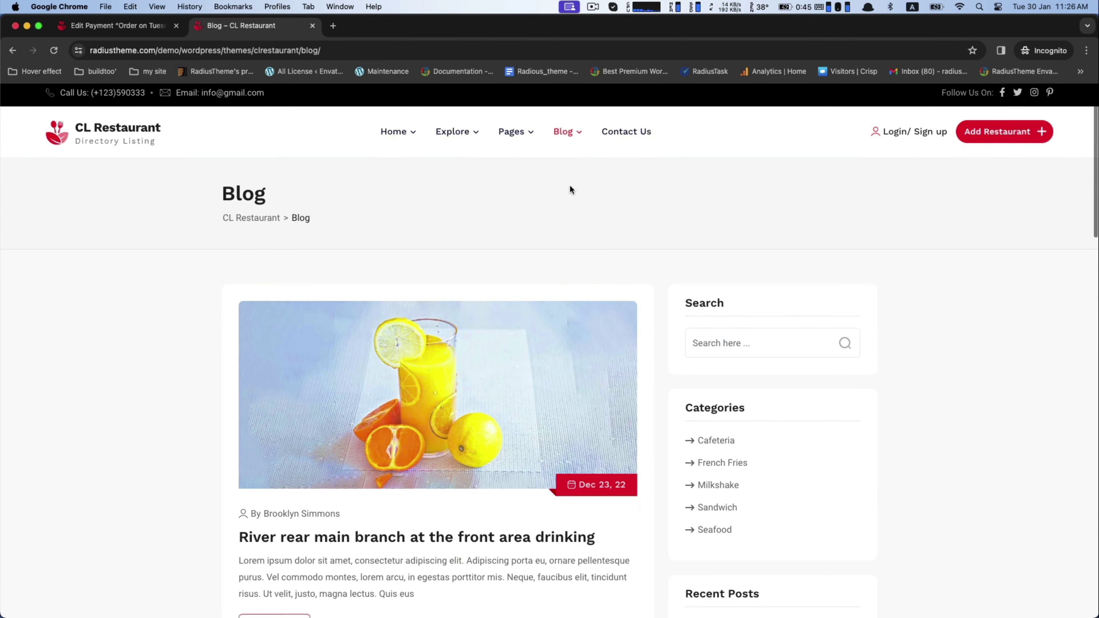
{"action": "scroll", "coordinate": [519, 226], "scroll_direction": "down", "scroll_amount": 15}
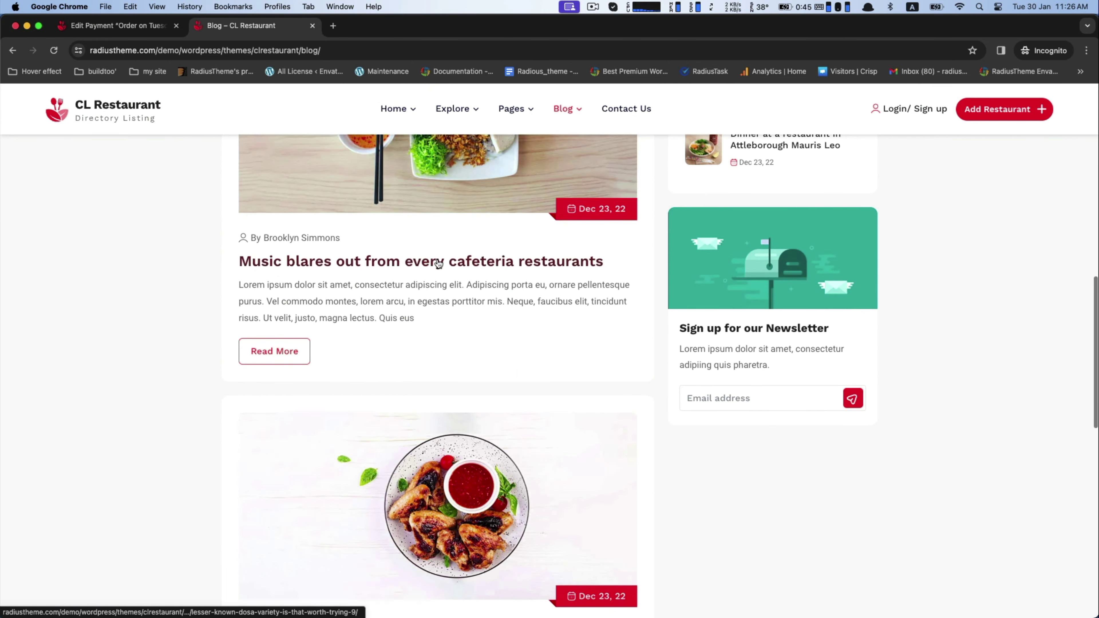
{"action": "scroll", "coordinate": [438, 263], "scroll_direction": "up", "scroll_amount": 15}
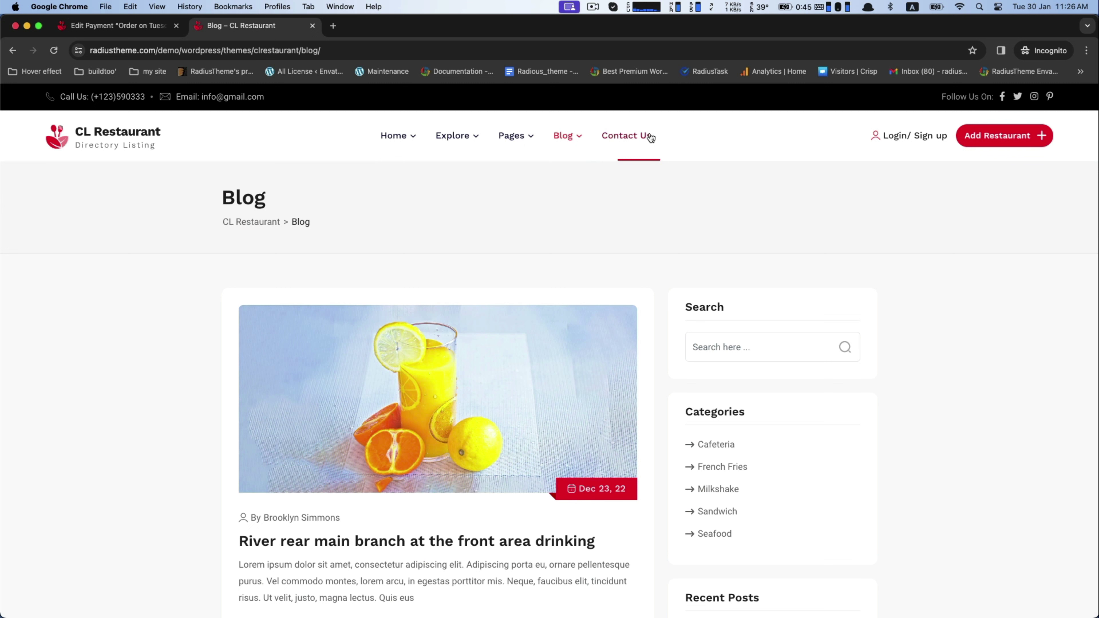
{"action": "mouse_move", "coordinate": [376, 138]}
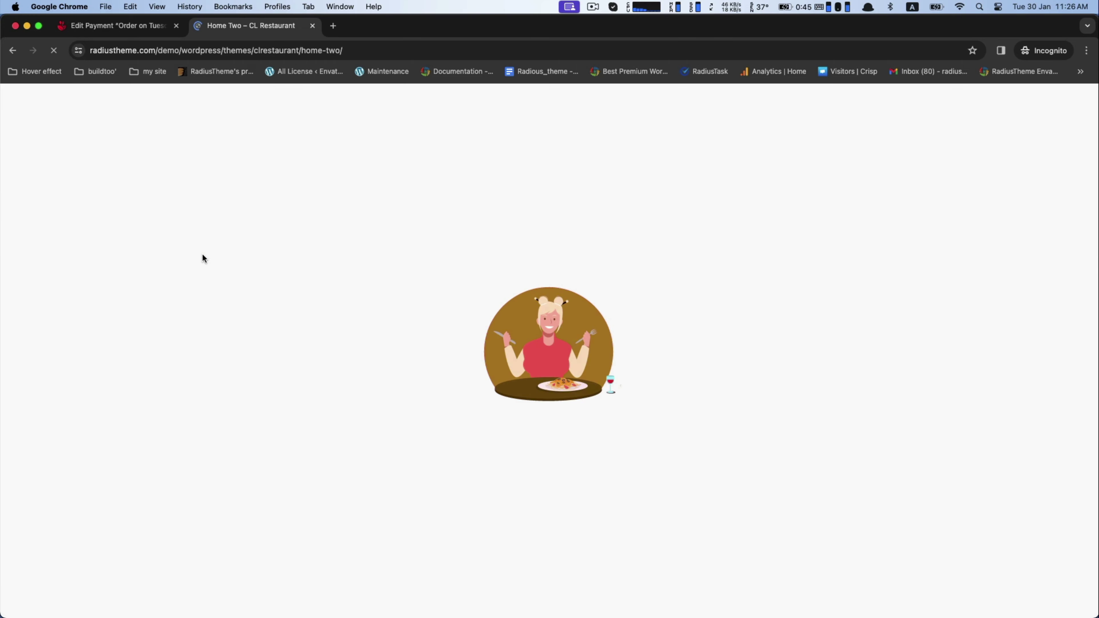
{"action": "scroll", "coordinate": [879, 352], "scroll_direction": "down", "scroll_amount": 5}
{"action": "scroll", "coordinate": [876, 348], "scroll_direction": "down", "scroll_amount": 5}
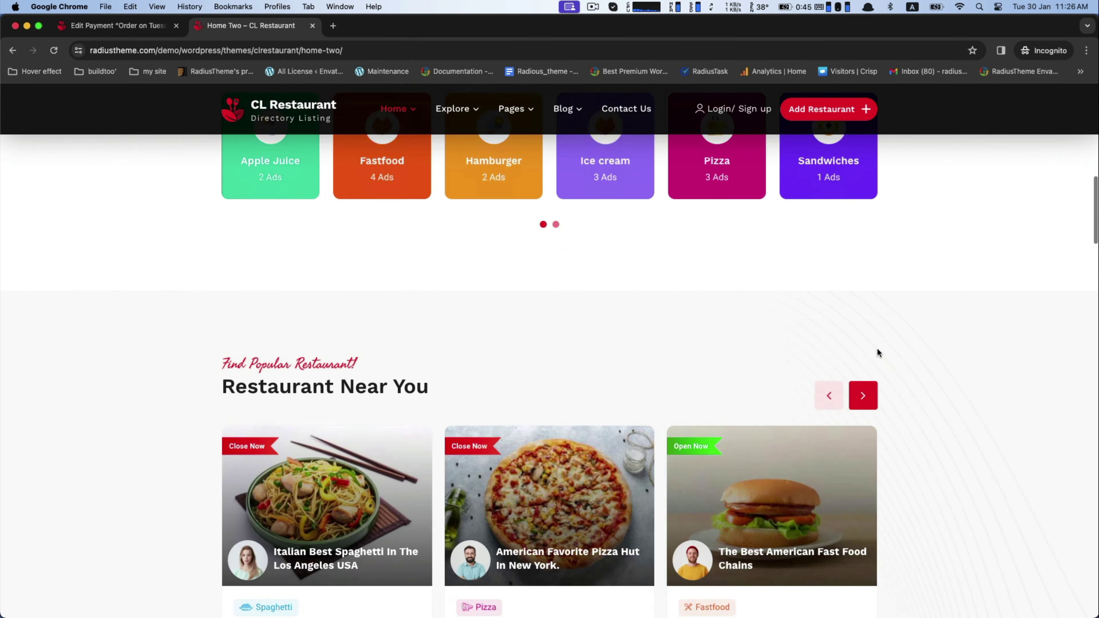
{"action": "scroll", "coordinate": [877, 348], "scroll_direction": "down", "scroll_amount": 10}
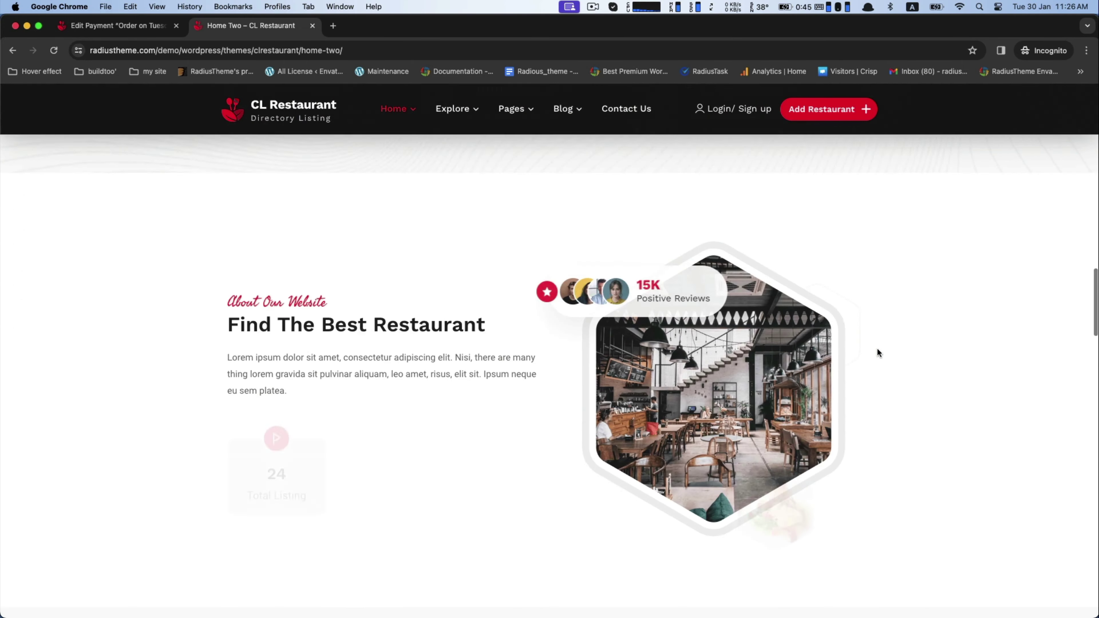
{"action": "scroll", "coordinate": [877, 348], "scroll_direction": "down", "scroll_amount": 10}
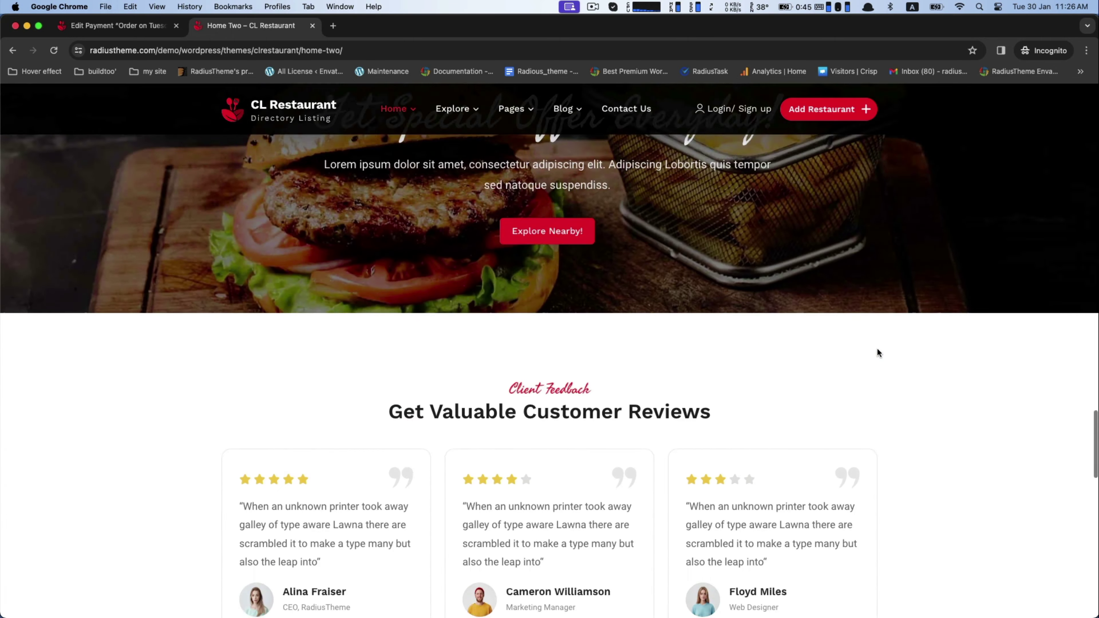
{"action": "scroll", "coordinate": [877, 348], "scroll_direction": "down", "scroll_amount": 8}
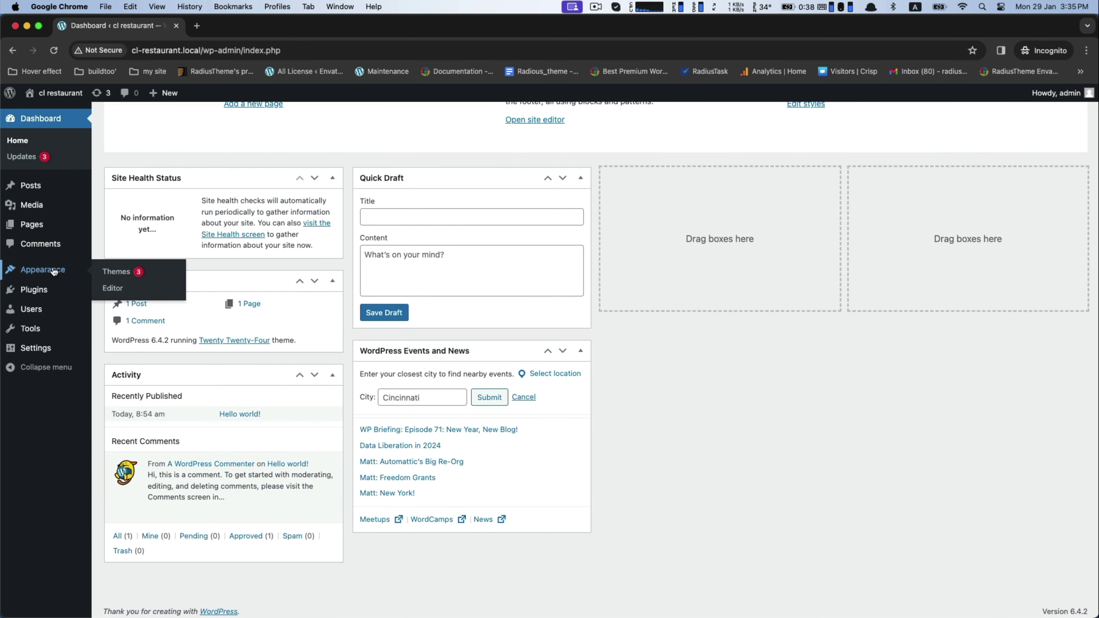
Step: Upload cl-restaurant.zip from the Desktop cl folder as a new theme, install and activate it
{"action": "left_click", "coordinate": [116, 271]}
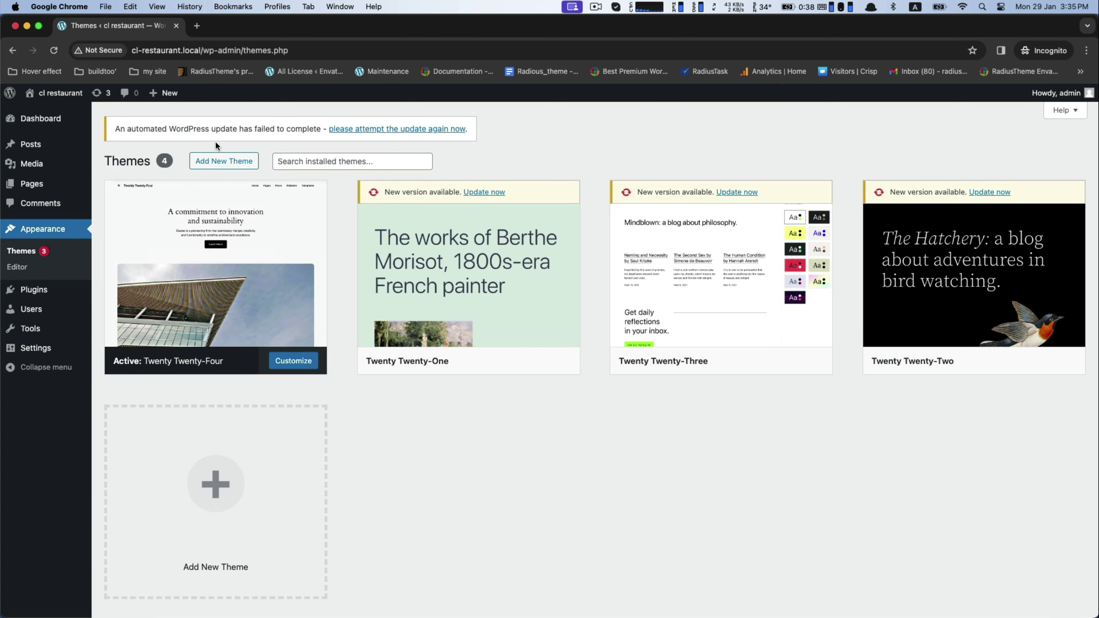
{"action": "left_click", "coordinate": [218, 162]}
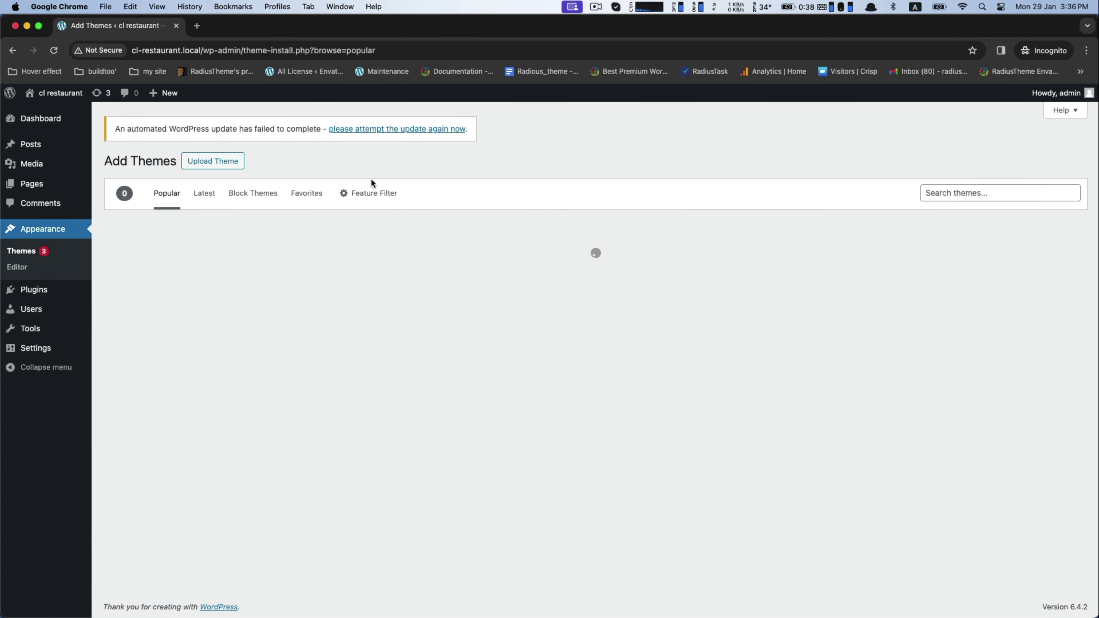
{"action": "left_click", "coordinate": [213, 164]}
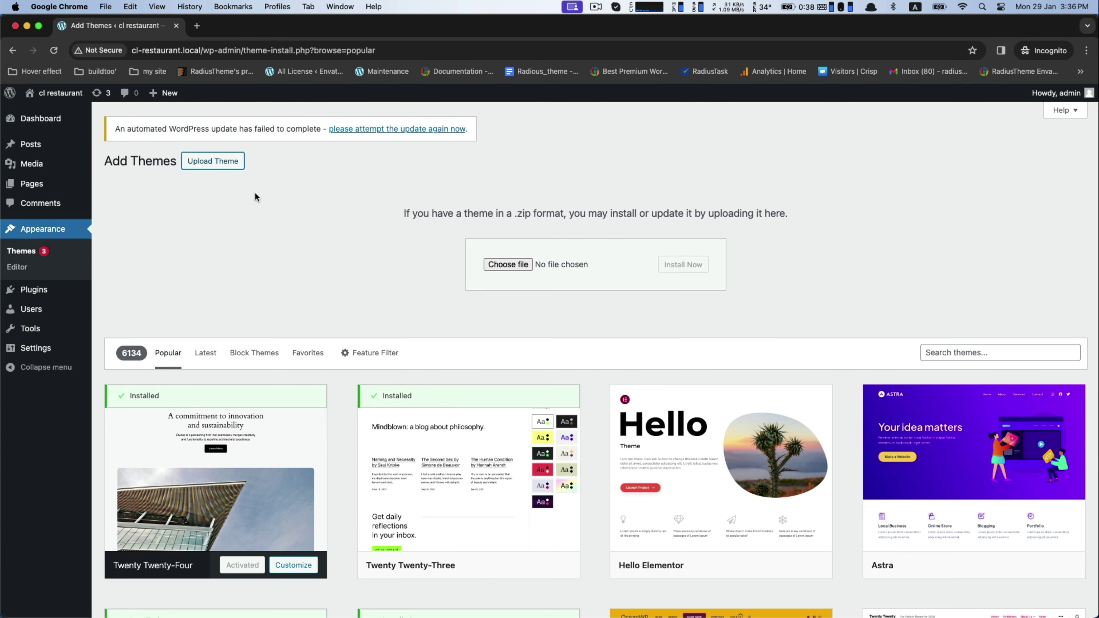
{"action": "left_click", "coordinate": [495, 265]}
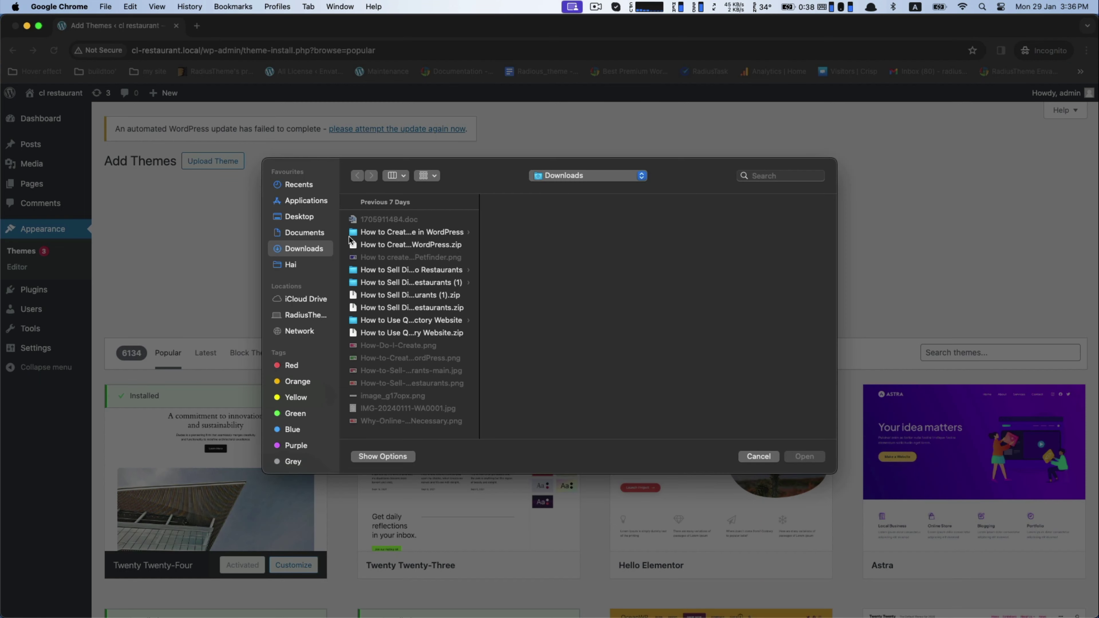
{"action": "left_click", "coordinate": [293, 218]}
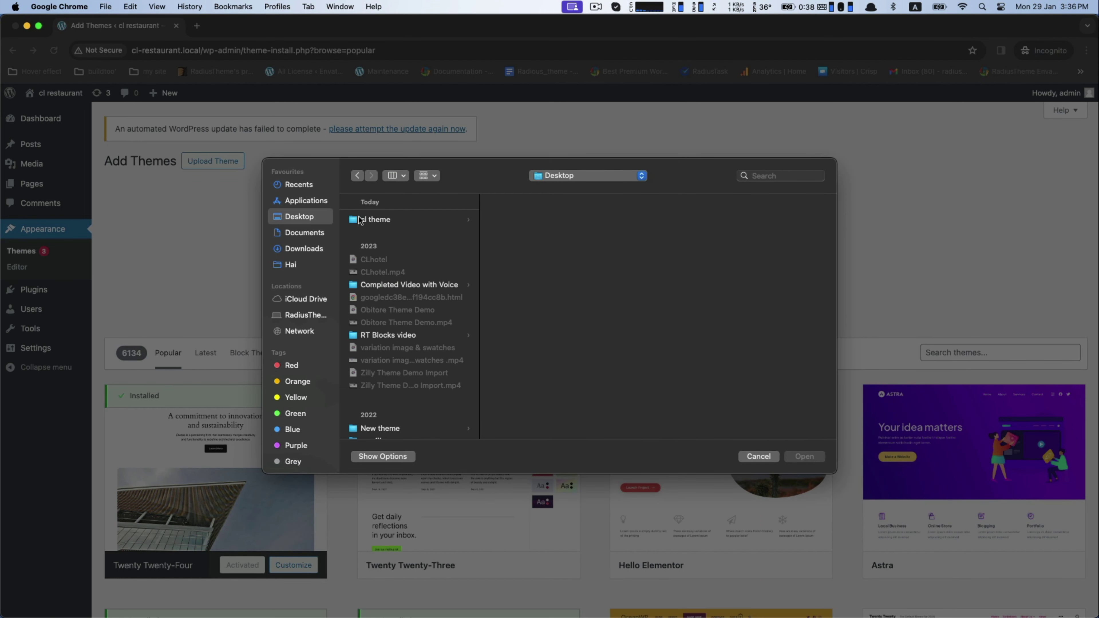
{"action": "left_click", "coordinate": [367, 220]}
{"action": "left_click", "coordinate": [517, 233]}
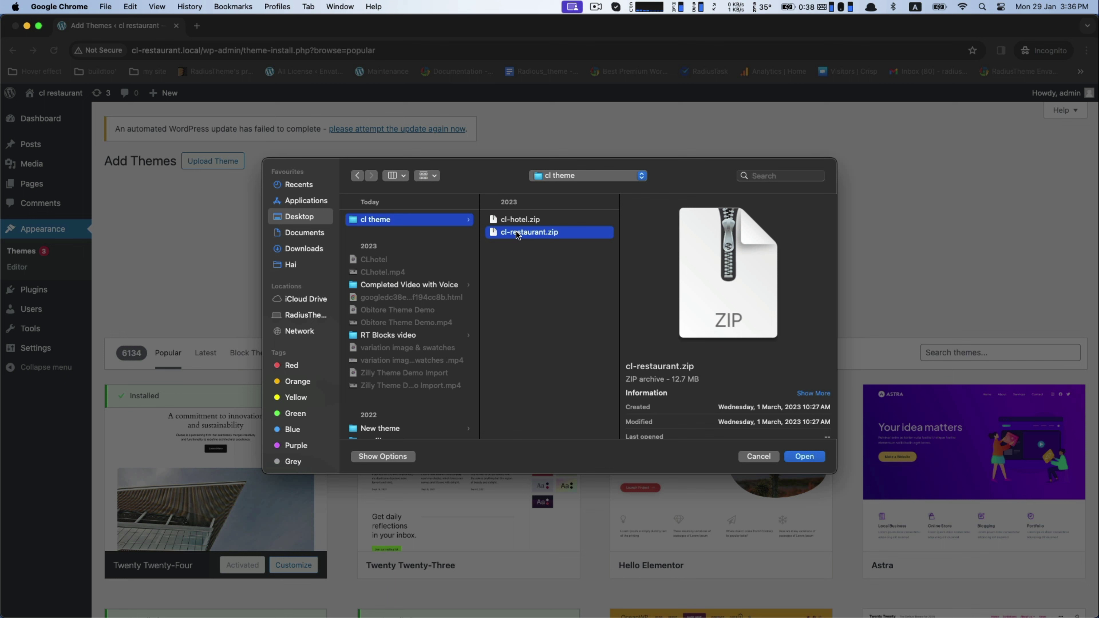
{"action": "left_click", "coordinate": [801, 458]}
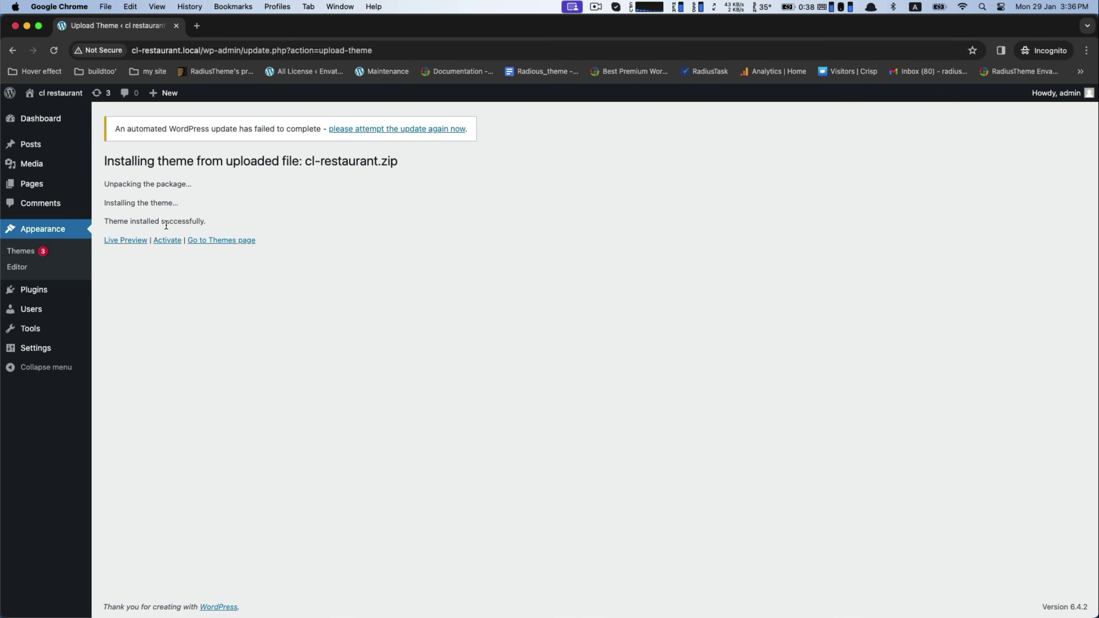
{"action": "left_click", "coordinate": [168, 241]}
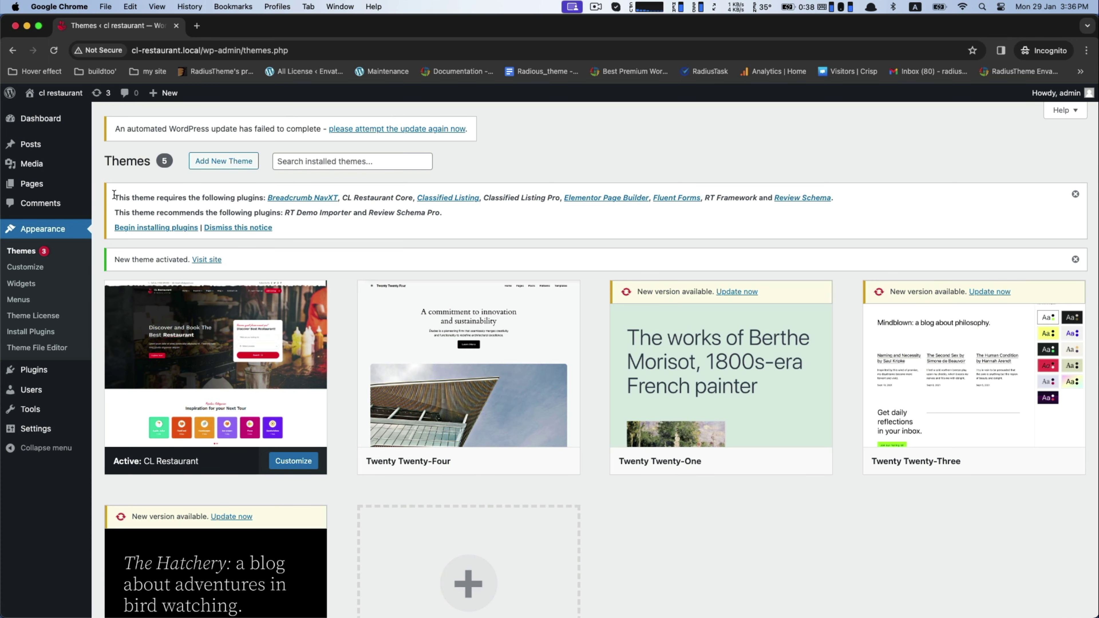
Step: Bulk-install all the plugins required by the CL Restaurant theme
{"action": "left_click_drag", "start_coordinate": [114, 195], "coordinate": [294, 226]}
{"action": "left_click", "coordinate": [294, 226]}
{"action": "left_click", "coordinate": [147, 228]}
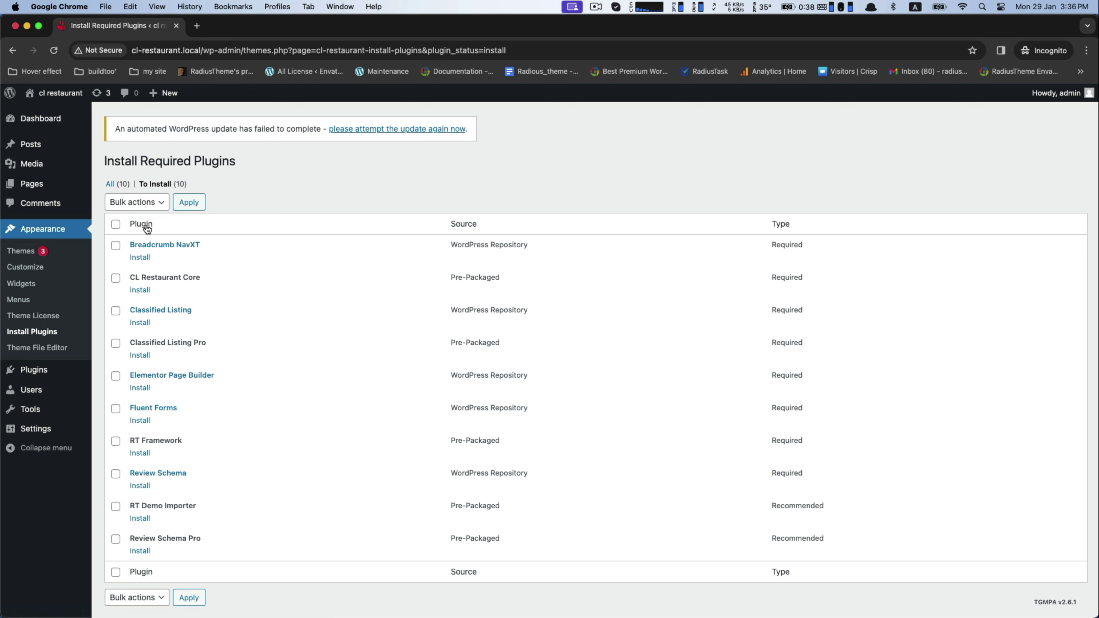
{"action": "left_click", "coordinate": [143, 210]}
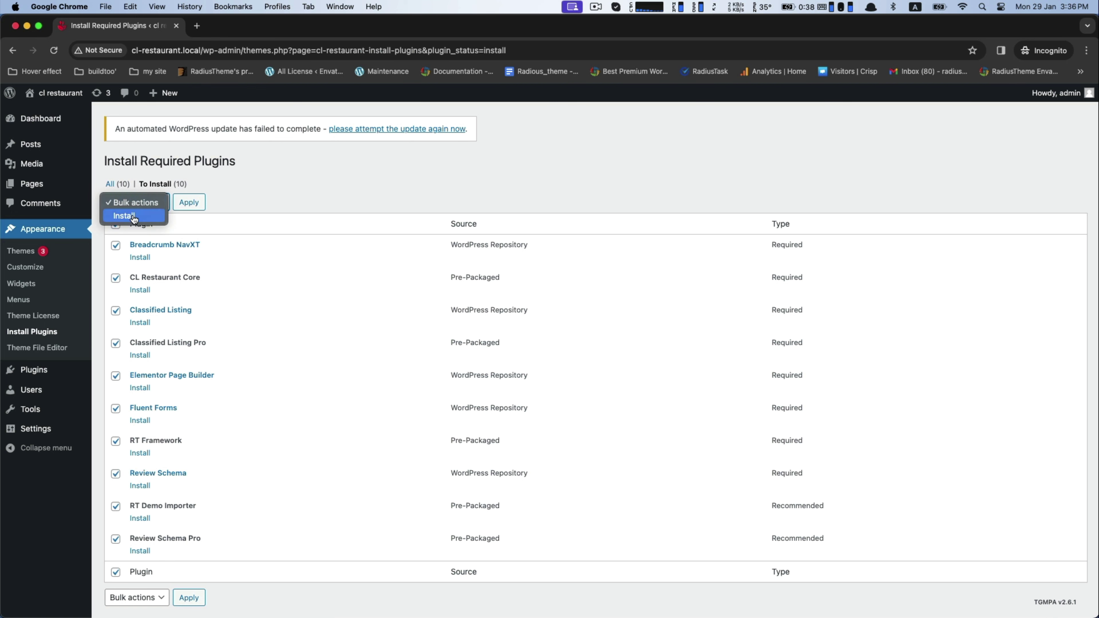
{"action": "left_click", "coordinate": [135, 216]}
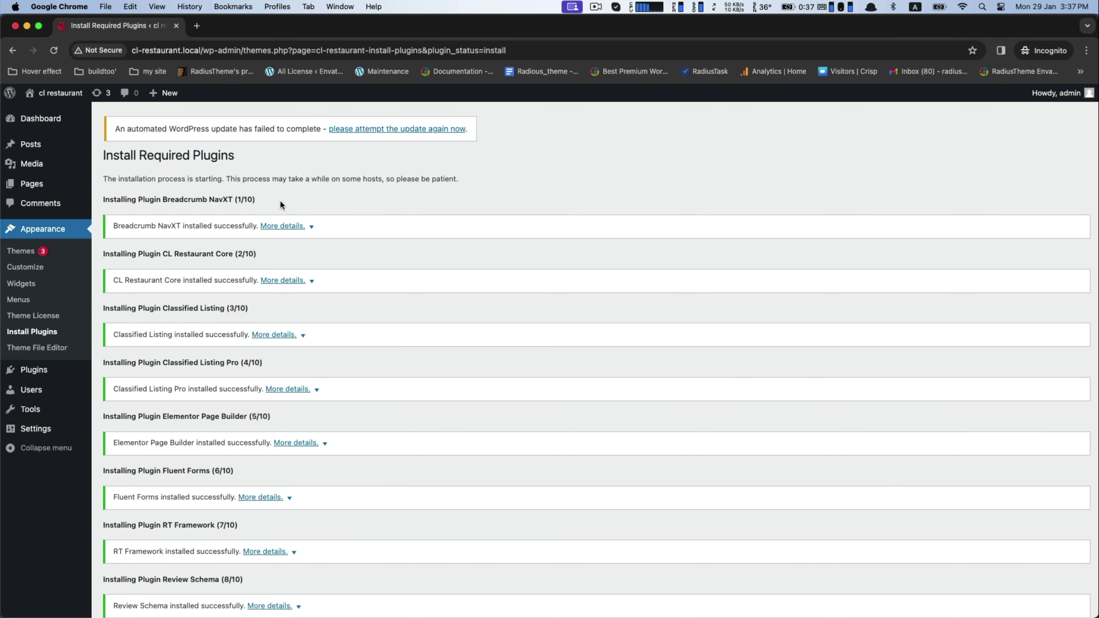
{"action": "scroll", "coordinate": [282, 200], "scroll_direction": "down", "scroll_amount": 5}
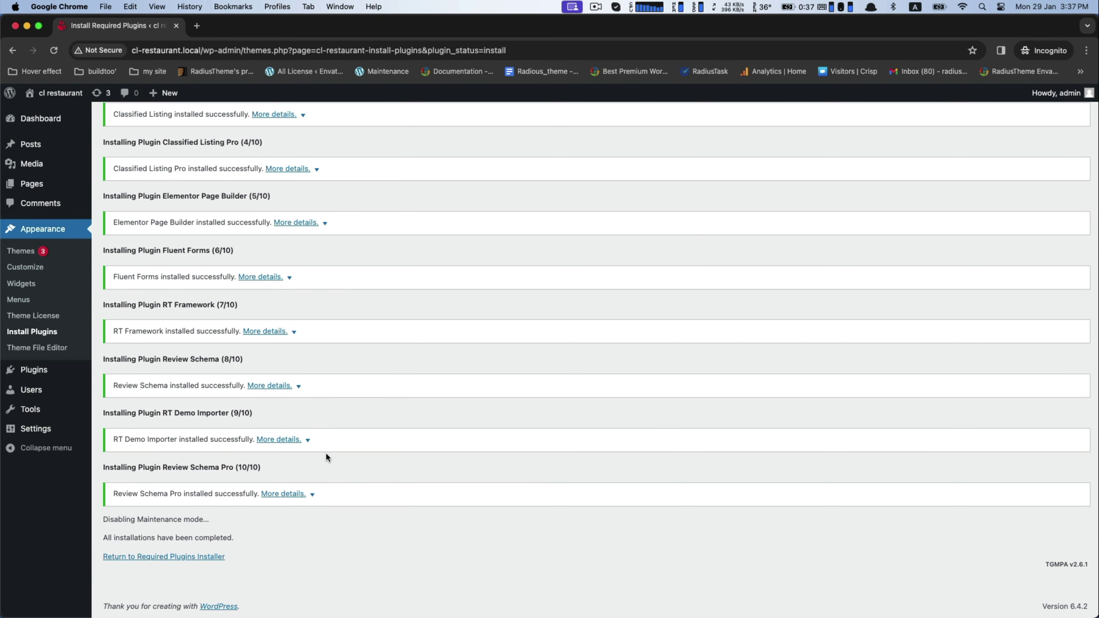
Step: Return to the plugin installer and bulk-activate all ten plugins
{"action": "left_click", "coordinate": [179, 557]}
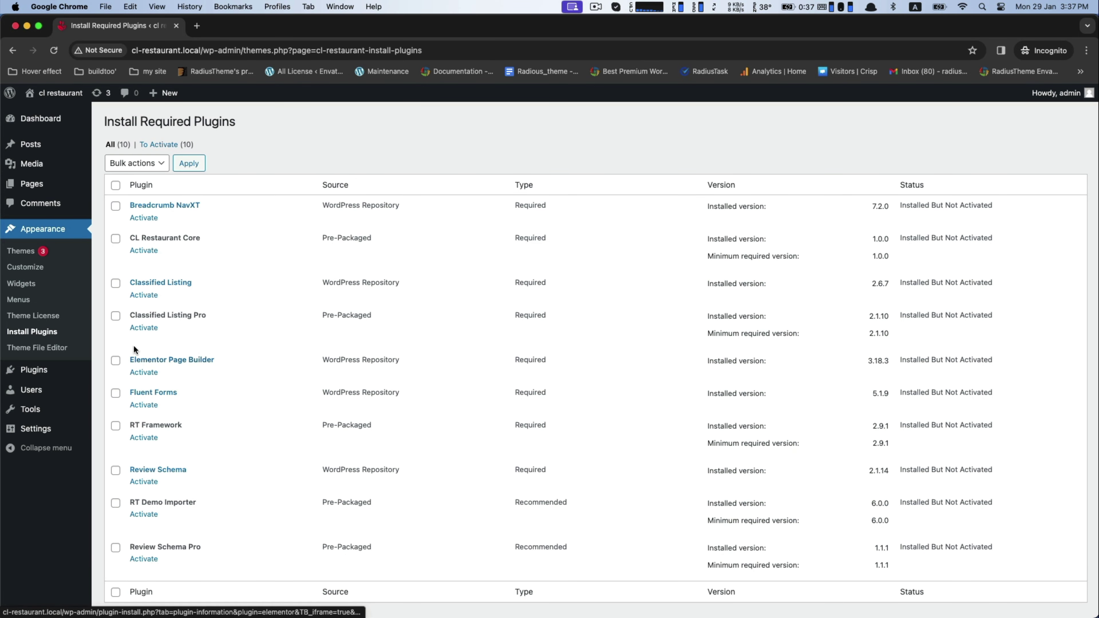
{"action": "left_click", "coordinate": [115, 185]}
{"action": "left_click", "coordinate": [135, 163]}
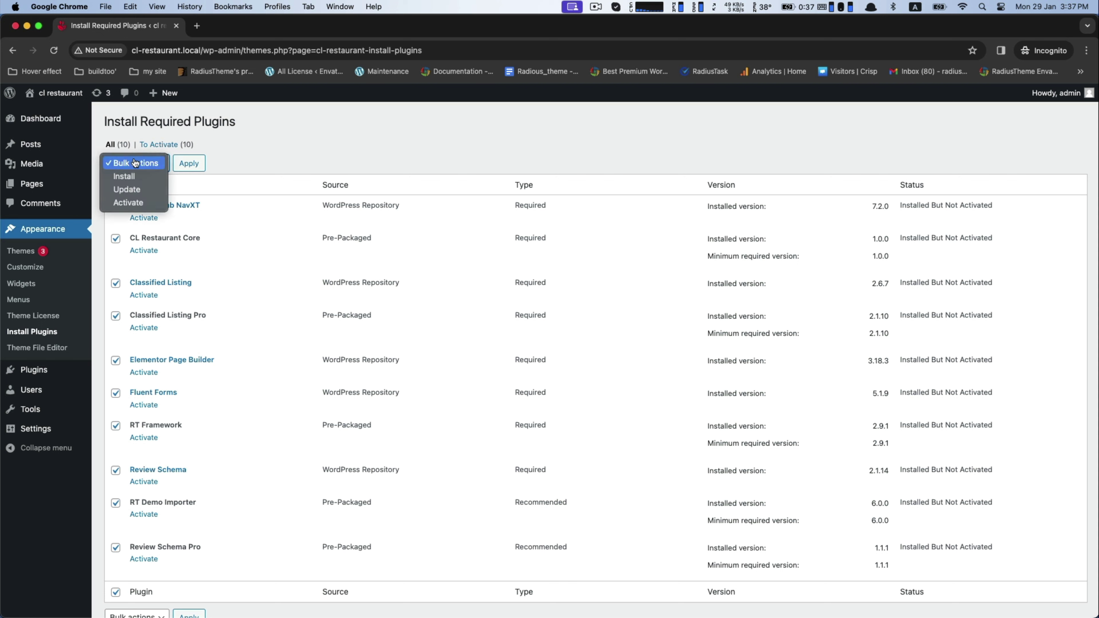
{"action": "left_click", "coordinate": [130, 203]}
{"action": "left_click", "coordinate": [189, 163]}
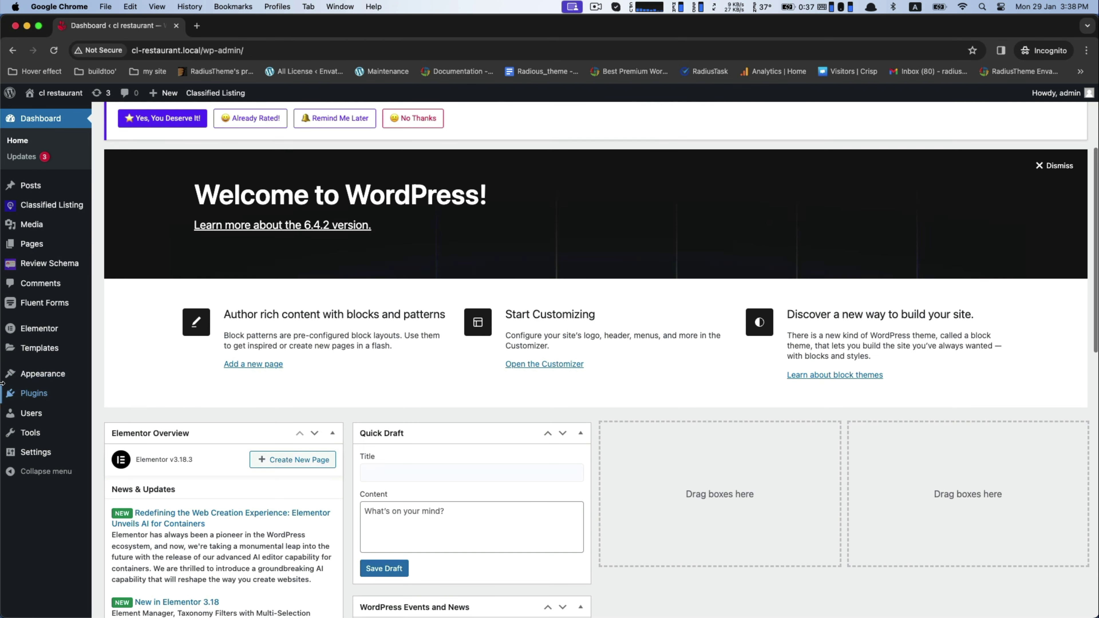
{"action": "mouse_move", "coordinate": [34, 392]}
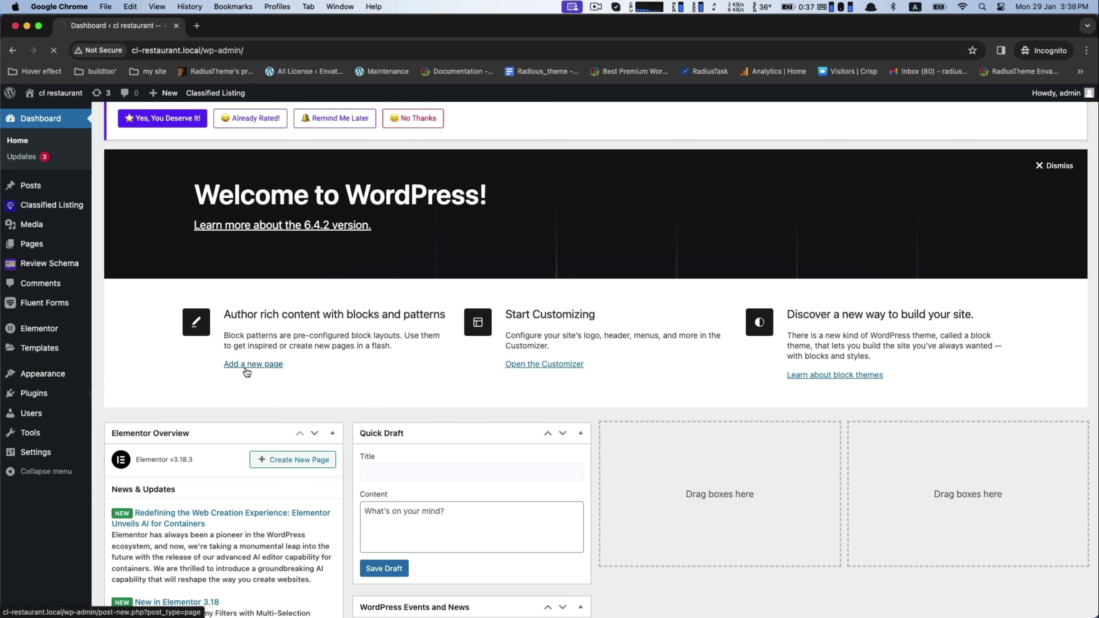
Step: Import the Home One demo via RT Demo Importer, accepting the site data overwrite
{"action": "scroll", "coordinate": [246, 374], "scroll_direction": "down", "scroll_amount": 10}
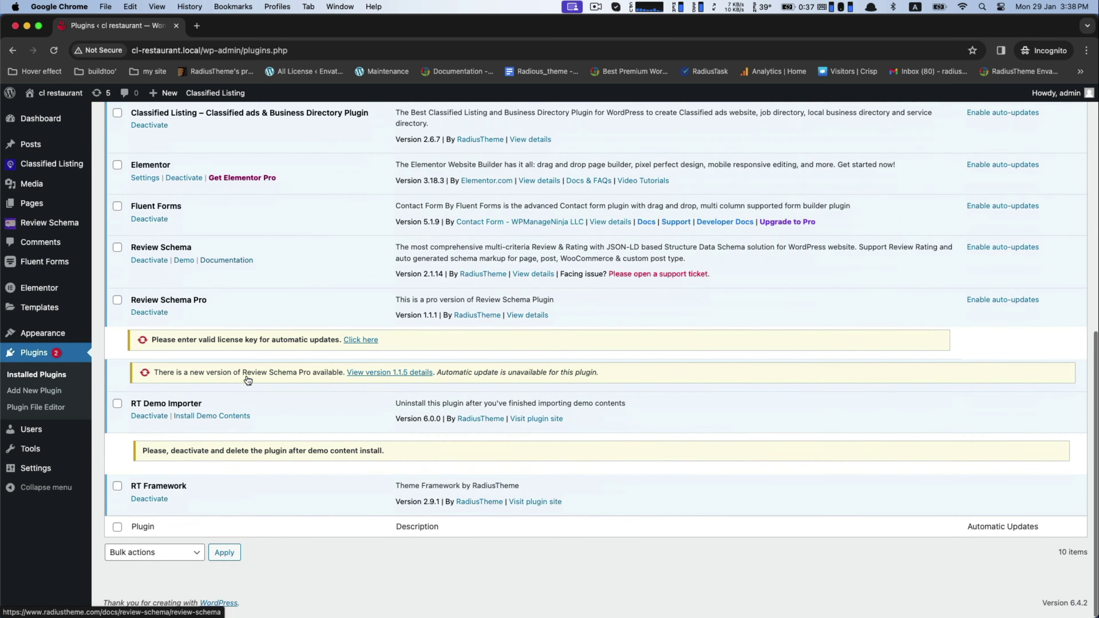
{"action": "triple_click", "coordinate": [172, 407]}
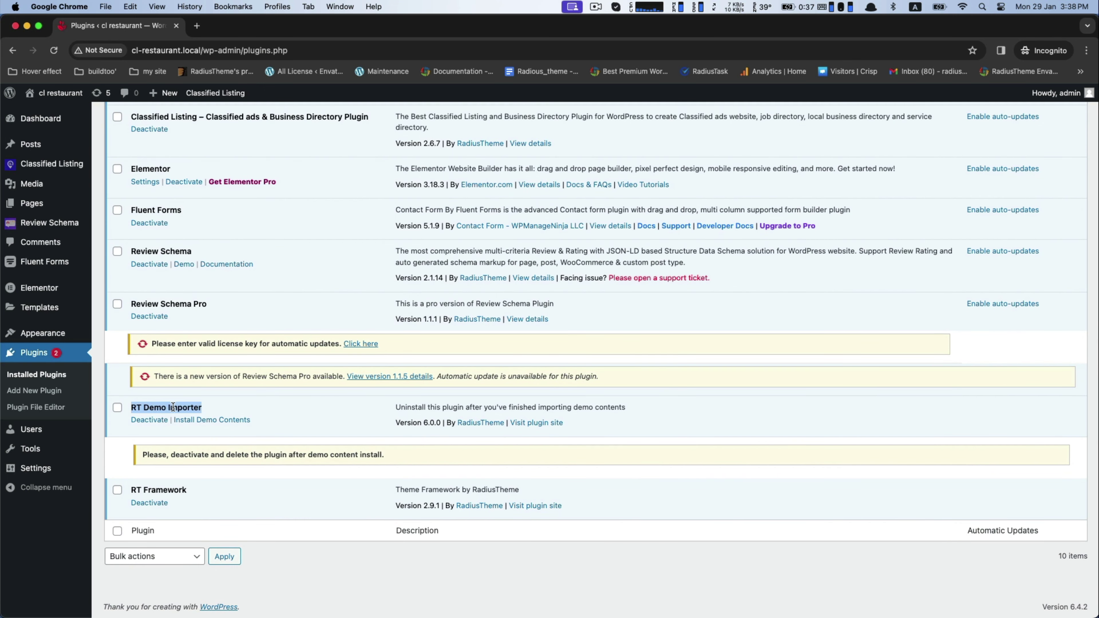
{"action": "left_click", "coordinate": [210, 421]}
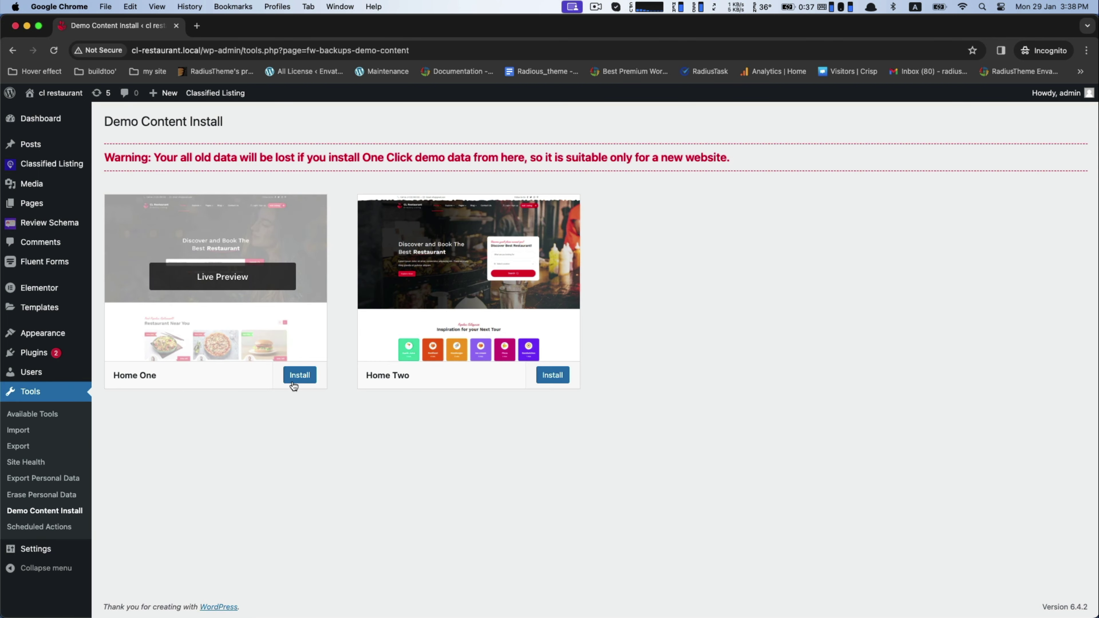
{"action": "triple_click", "coordinate": [208, 156]}
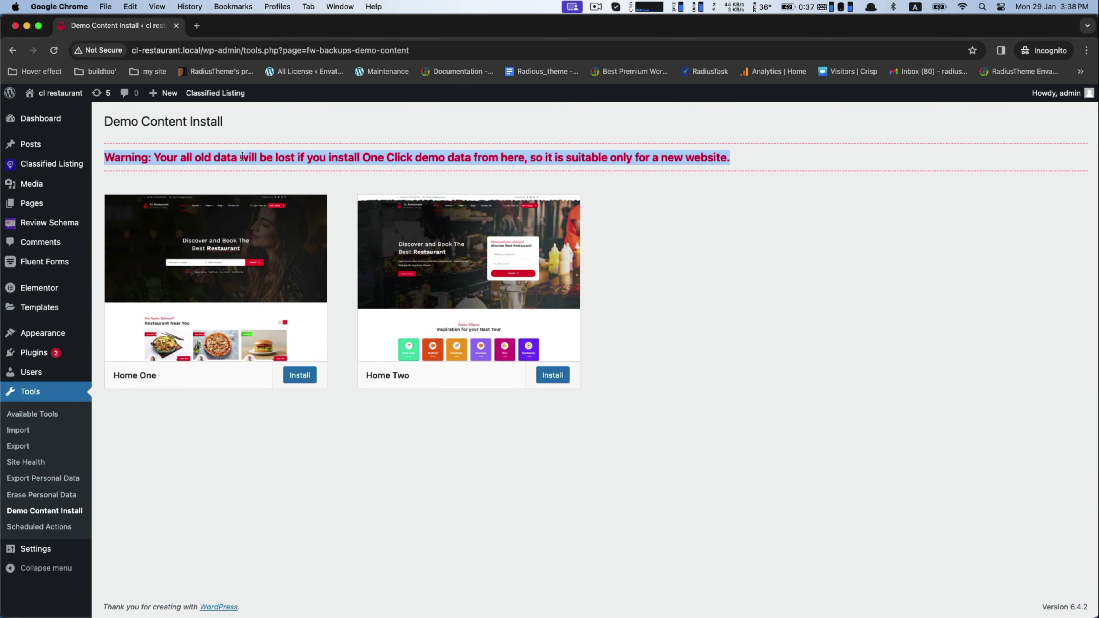
{"action": "left_click", "coordinate": [294, 377]}
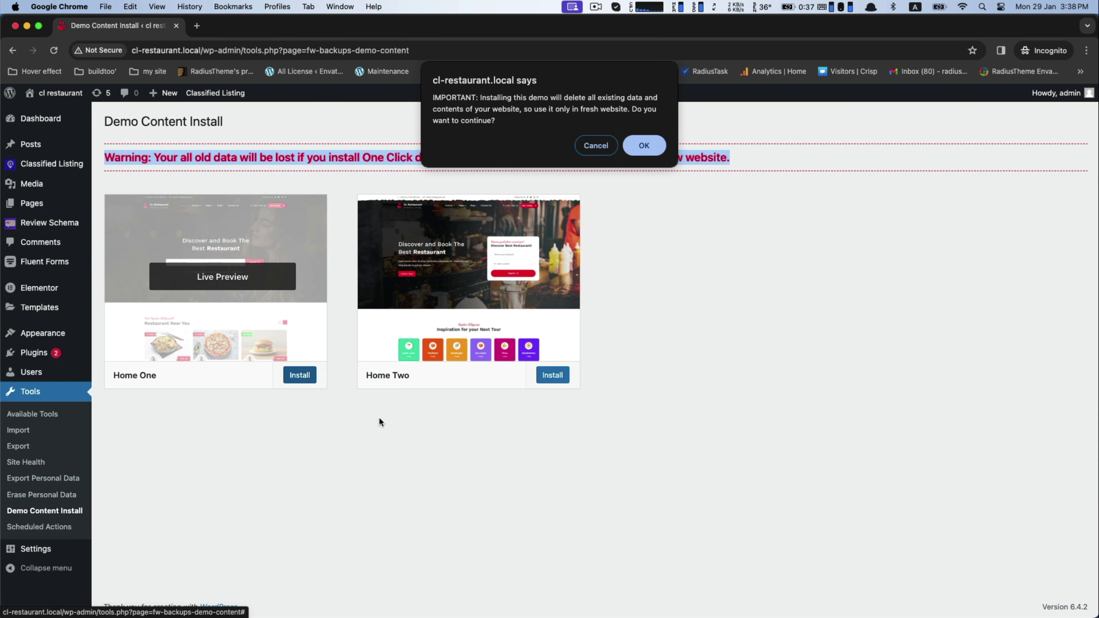
{"action": "left_click", "coordinate": [645, 146]}
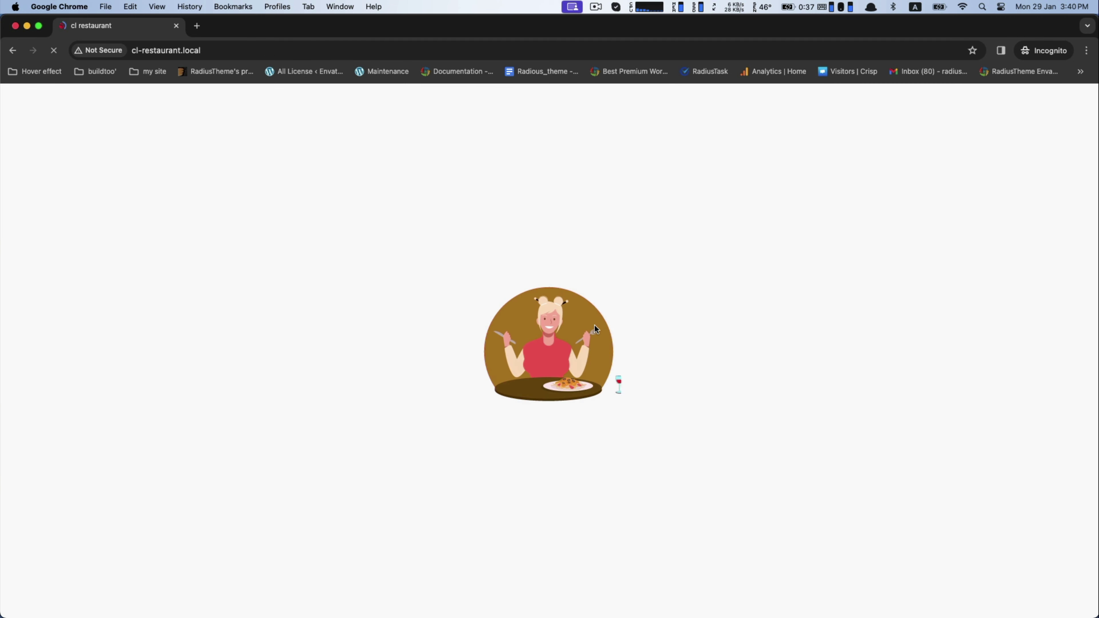
Step: Scroll through the newly imported demo homepage
{"action": "scroll", "coordinate": [648, 265], "scroll_direction": "down", "scroll_amount": 5}
{"action": "scroll", "coordinate": [647, 267], "scroll_direction": "down", "scroll_amount": 20}
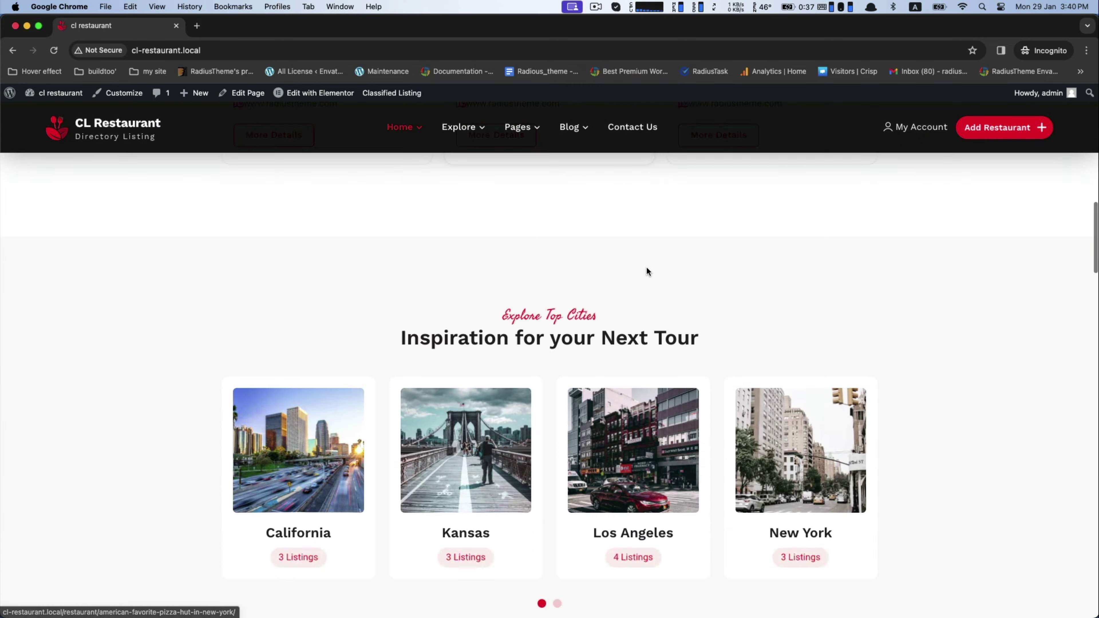
{"action": "scroll", "coordinate": [647, 267], "scroll_direction": "down", "scroll_amount": 15}
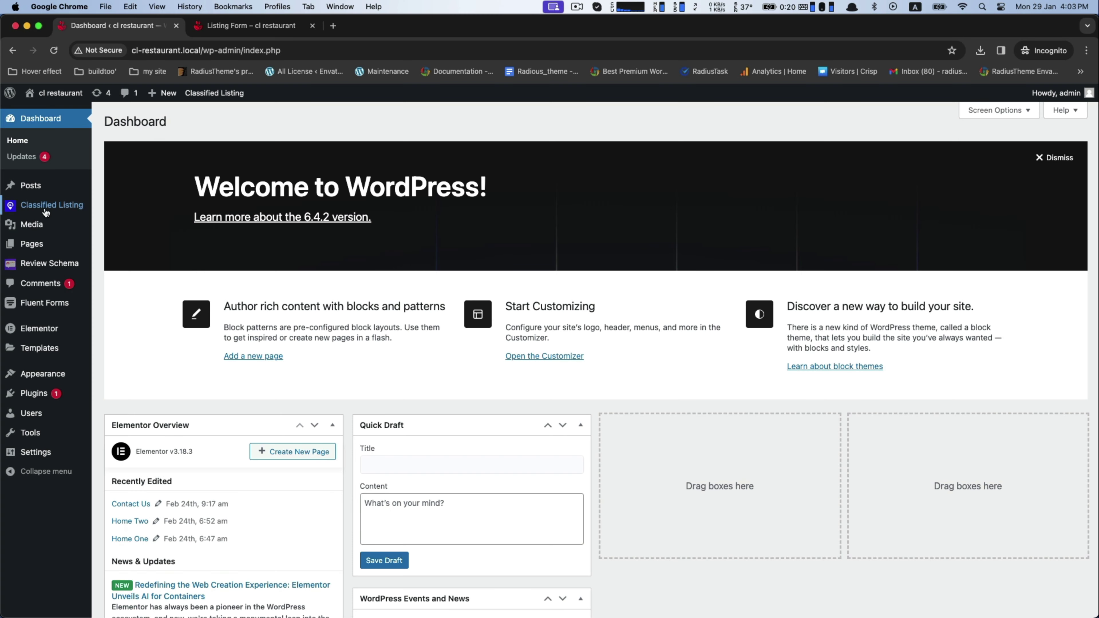
Step: Open the Classified Listing Categories page and review the category list
{"action": "mouse_move", "coordinate": [65, 205]}
{"action": "left_click", "coordinate": [121, 239]}
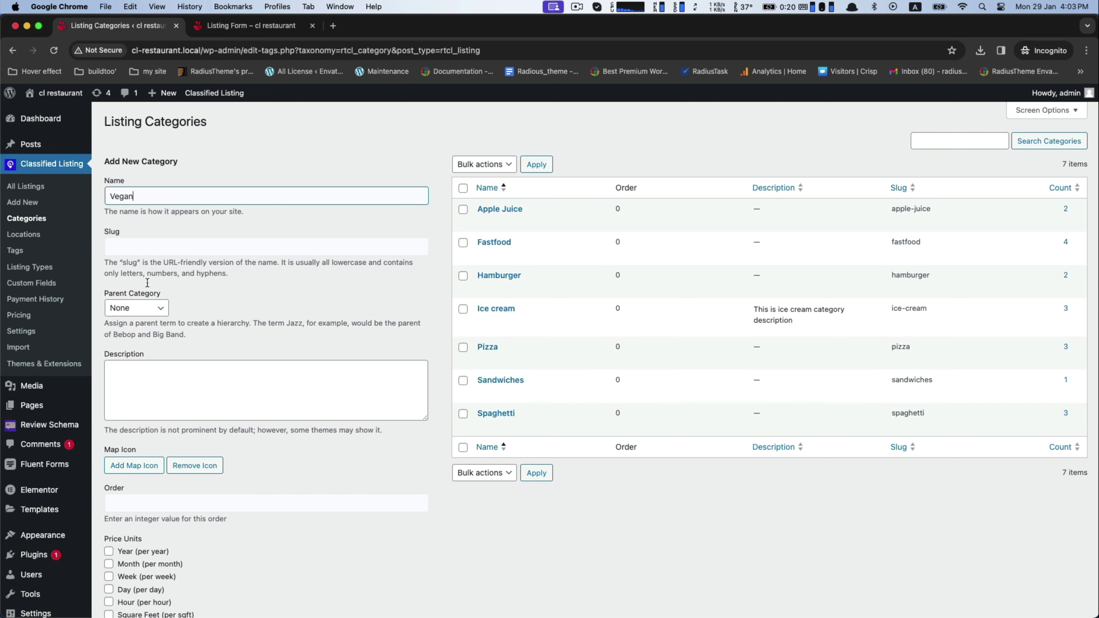
{"action": "scroll", "coordinate": [148, 283], "scroll_direction": "down", "scroll_amount": 5}
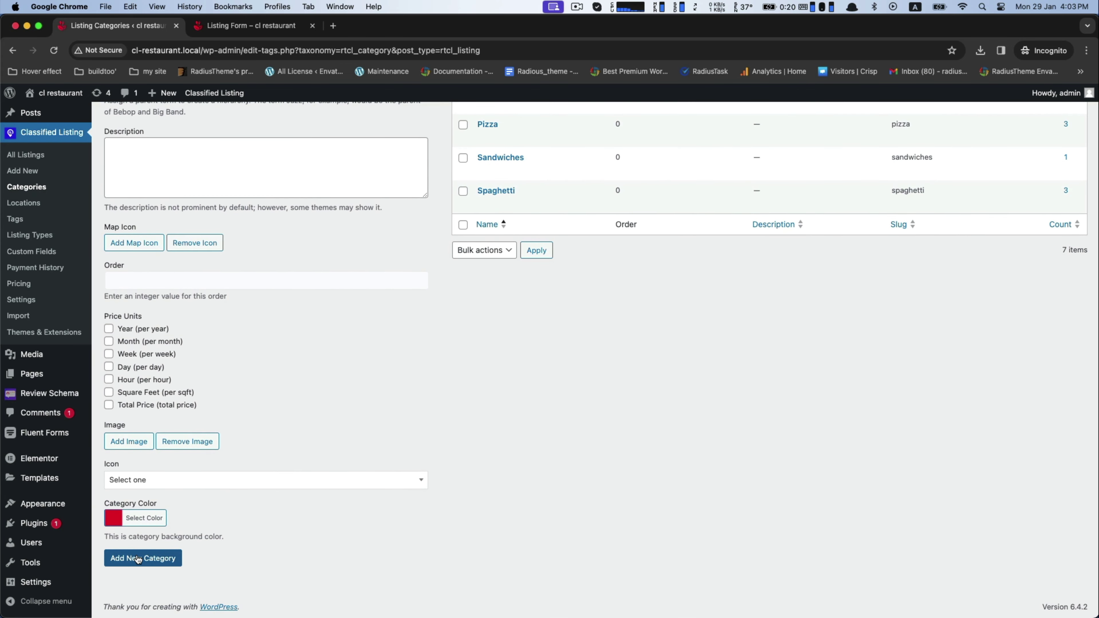
{"action": "scroll", "coordinate": [498, 420], "scroll_direction": "down", "scroll_amount": 3}
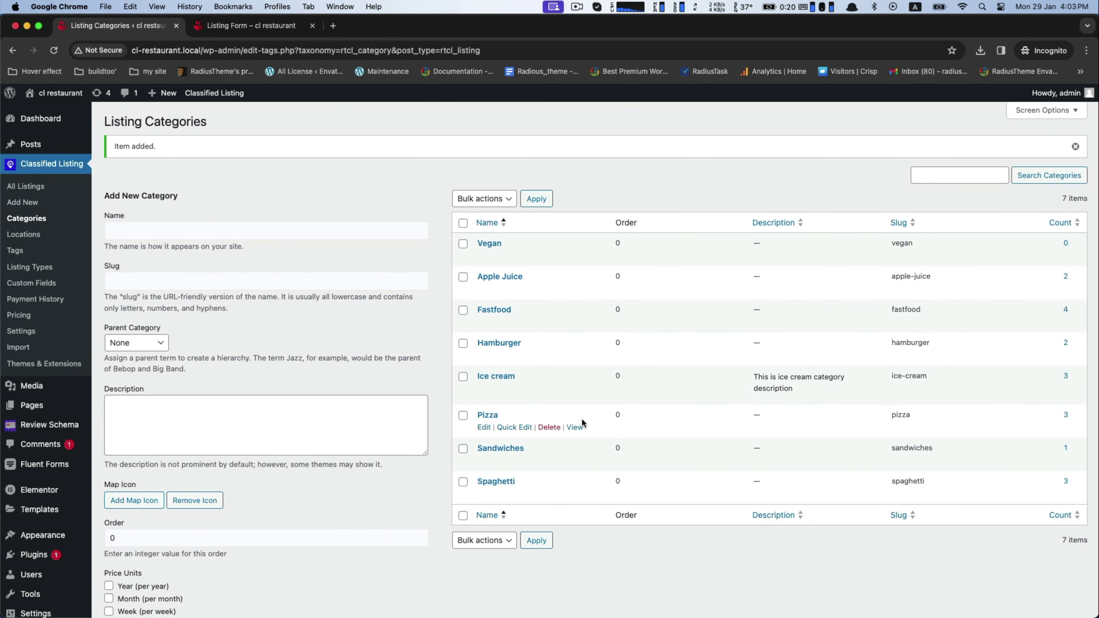
Step: Add Chicago as a new listing location
{"action": "left_click", "coordinate": [25, 204]}
{"action": "left_click", "coordinate": [215, 200]}
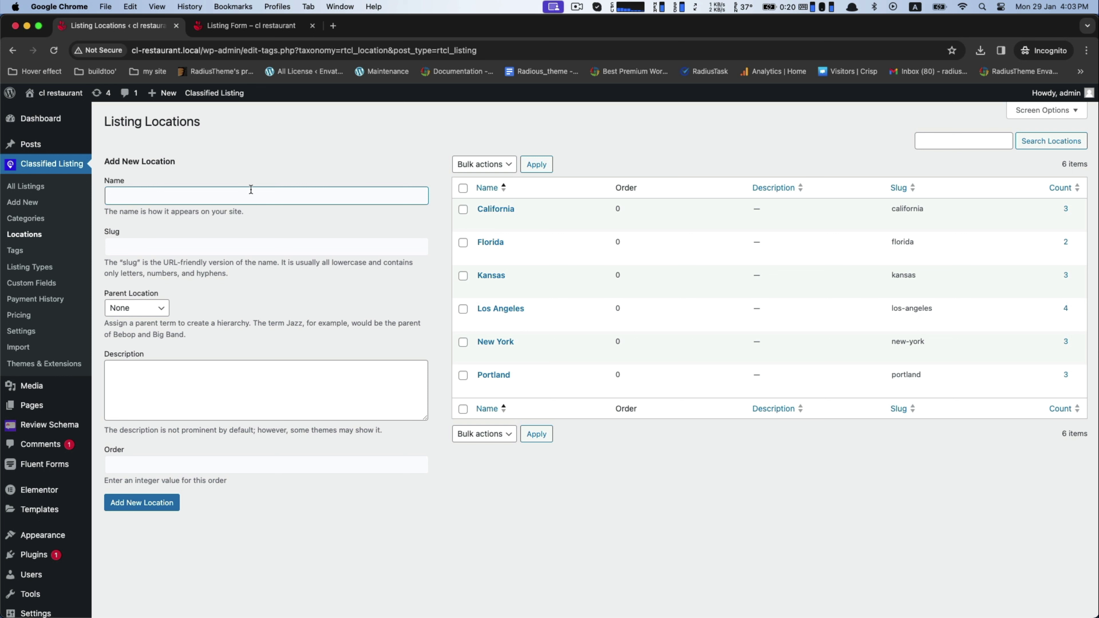
{"action": "type", "text": "Chi"}
{"action": "left_click", "coordinate": [154, 503]}
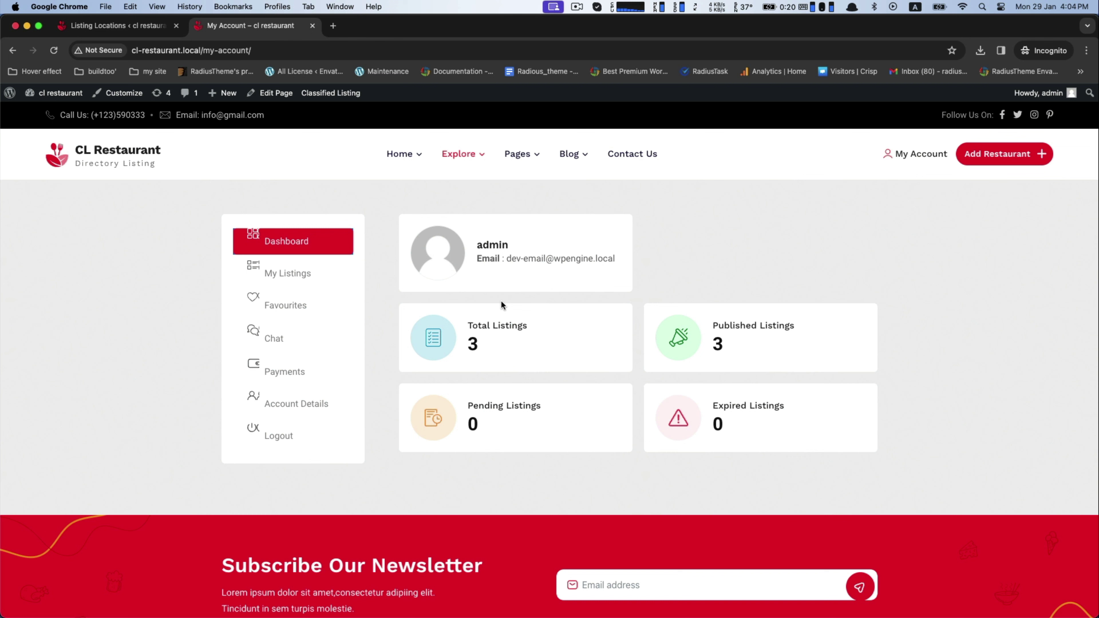
Step: Start a new restaurant listing in the Vegan category
{"action": "left_click", "coordinate": [990, 154]}
{"action": "left_click", "coordinate": [410, 382]}
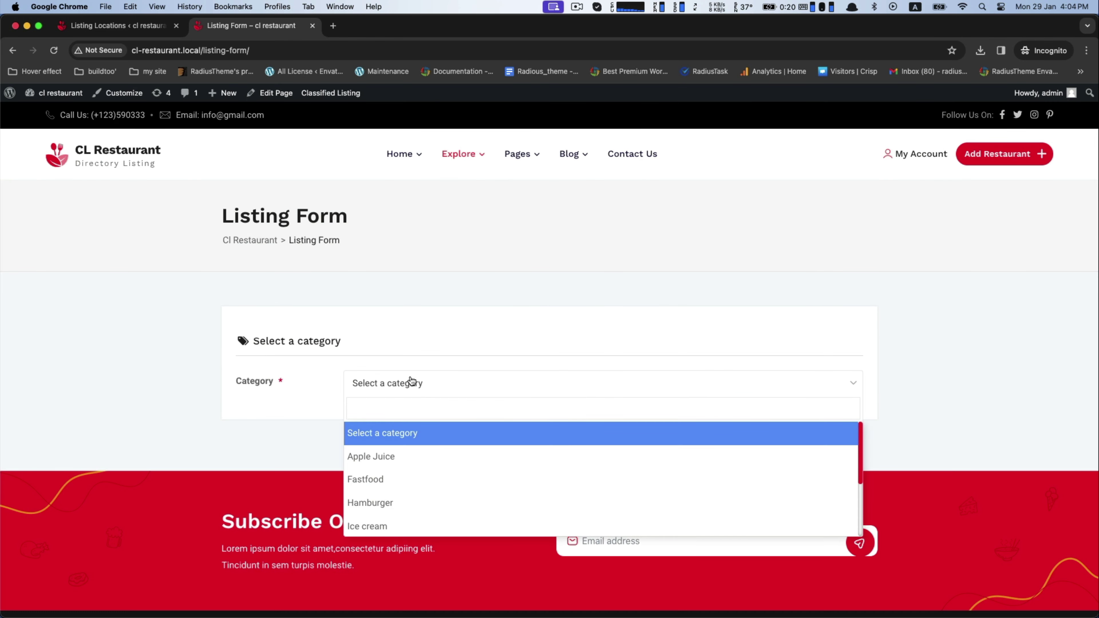
{"action": "scroll", "coordinate": [429, 297], "scroll_direction": "down", "scroll_amount": 5}
{"action": "scroll", "coordinate": [430, 280], "scroll_direction": "down", "scroll_amount": 1}
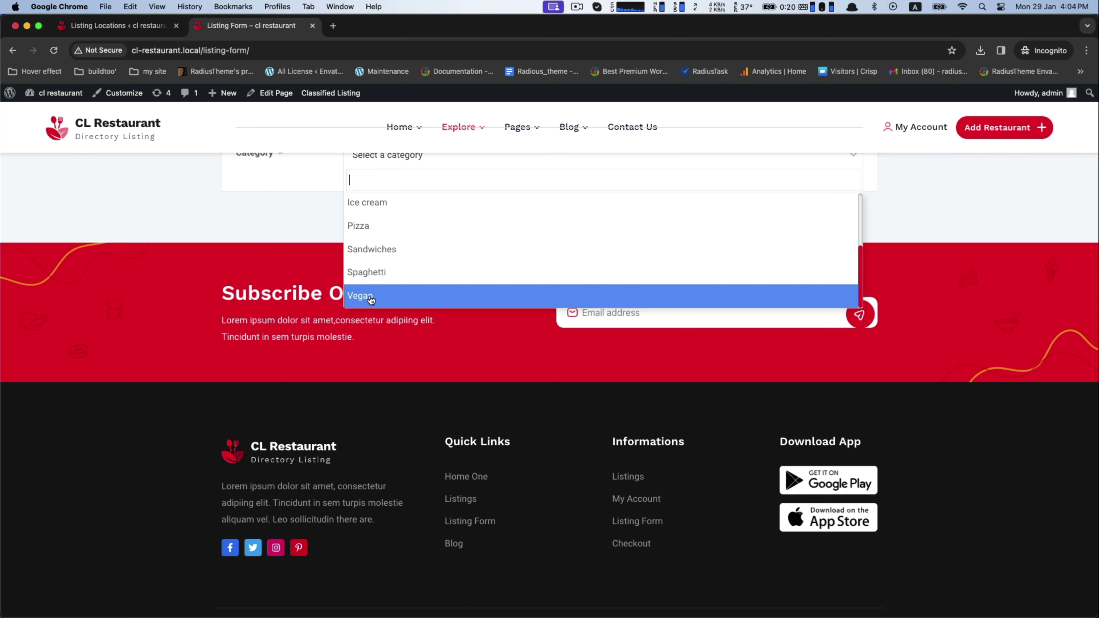
{"action": "left_click", "coordinate": [426, 296]}
Step: Title the listing 'Vegan Restaurant in Chicago'
{"action": "scroll", "coordinate": [424, 305], "scroll_direction": "down", "scroll_amount": 5}
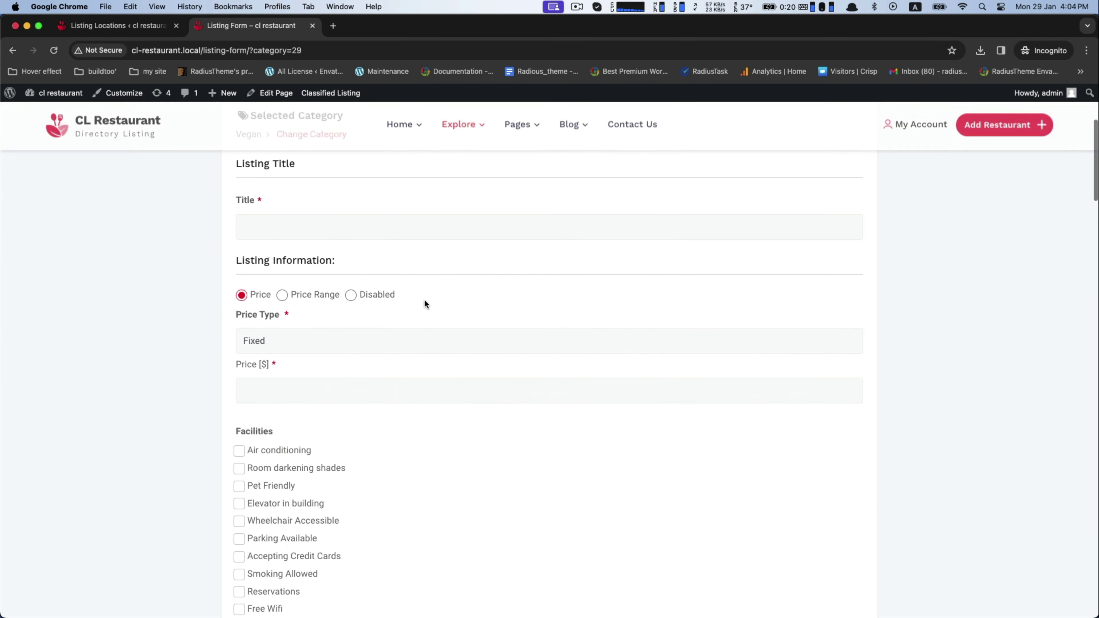
{"action": "left_click", "coordinate": [409, 224]}
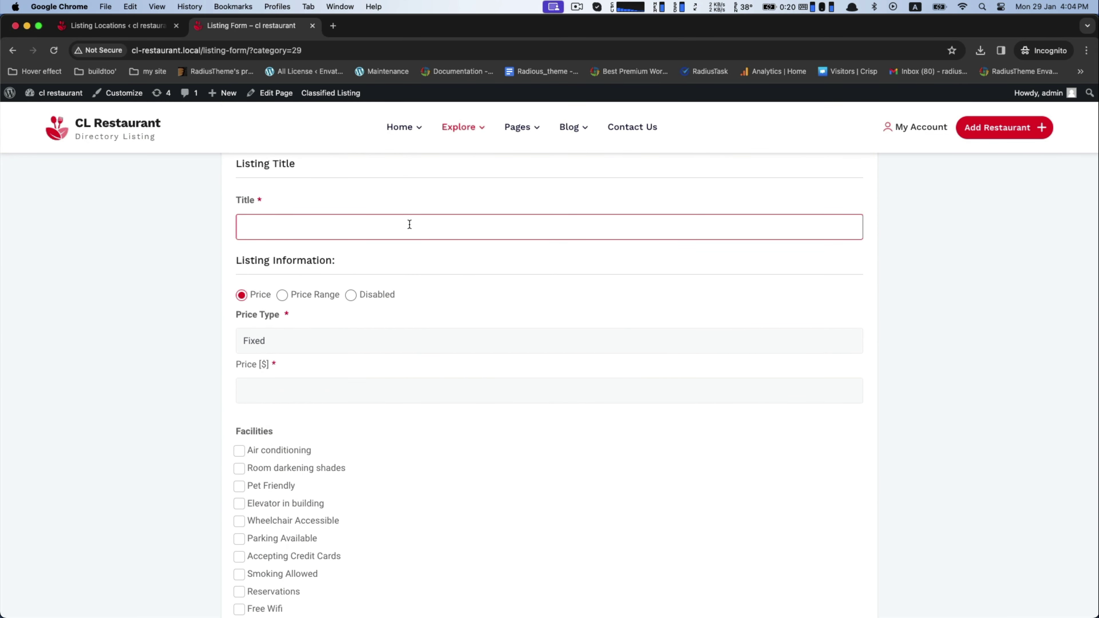
{"action": "type", "text": "Vegan Restaurant in Chicago"}
{"action": "scroll", "coordinate": [322, 273], "scroll_direction": "up", "scroll_amount": 1}
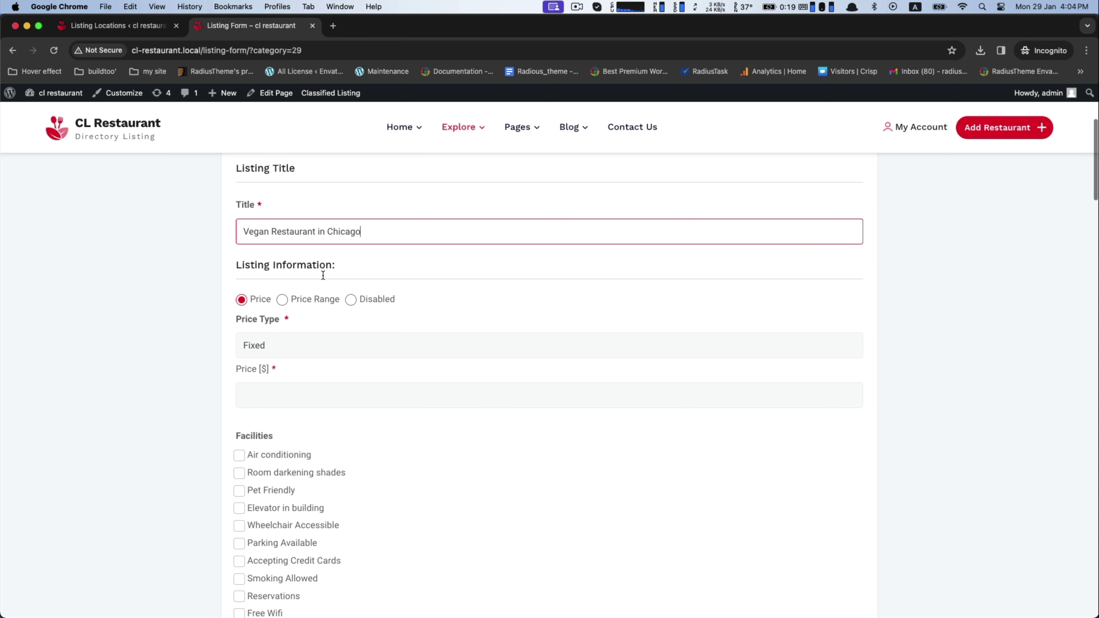
Step: Disable pricing and tick Air conditioning, Room darkening shades, Free Wifi and Car Parking
{"action": "left_click", "coordinate": [350, 299]}
{"action": "scroll", "coordinate": [269, 365], "scroll_direction": "down", "scroll_amount": 1}
{"action": "left_click", "coordinate": [239, 299]}
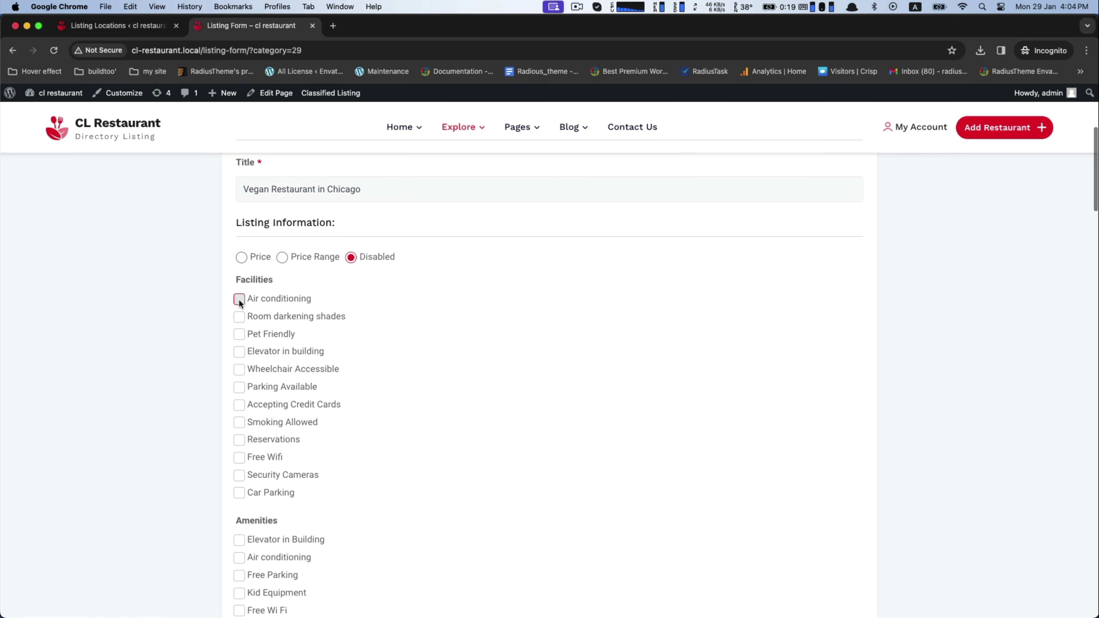
{"action": "left_click", "coordinate": [239, 317]}
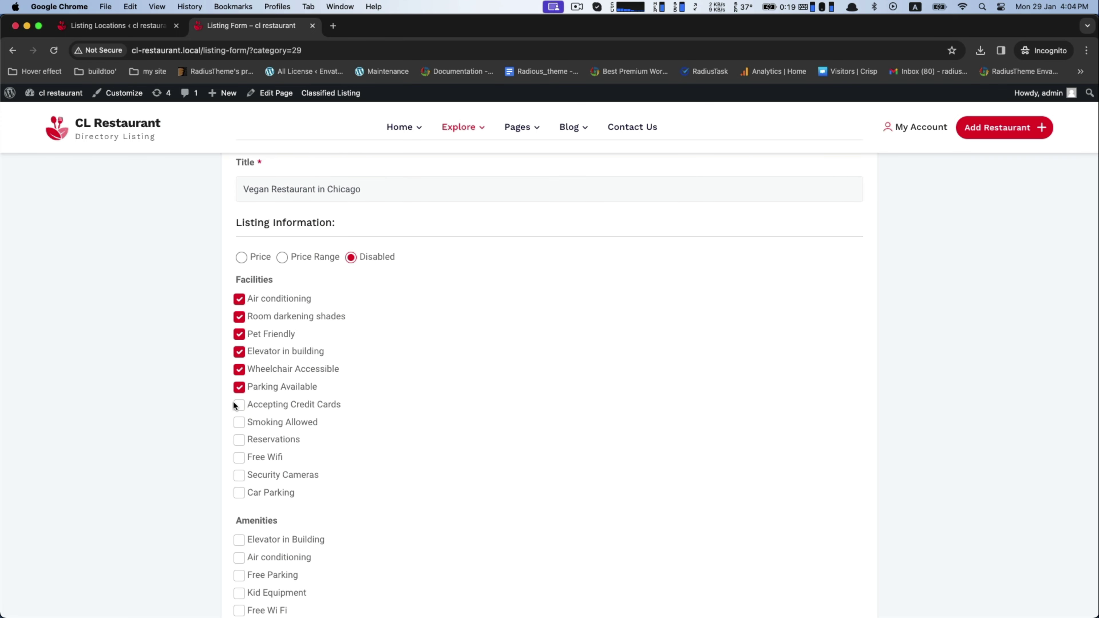
{"action": "left_click", "coordinate": [241, 459]}
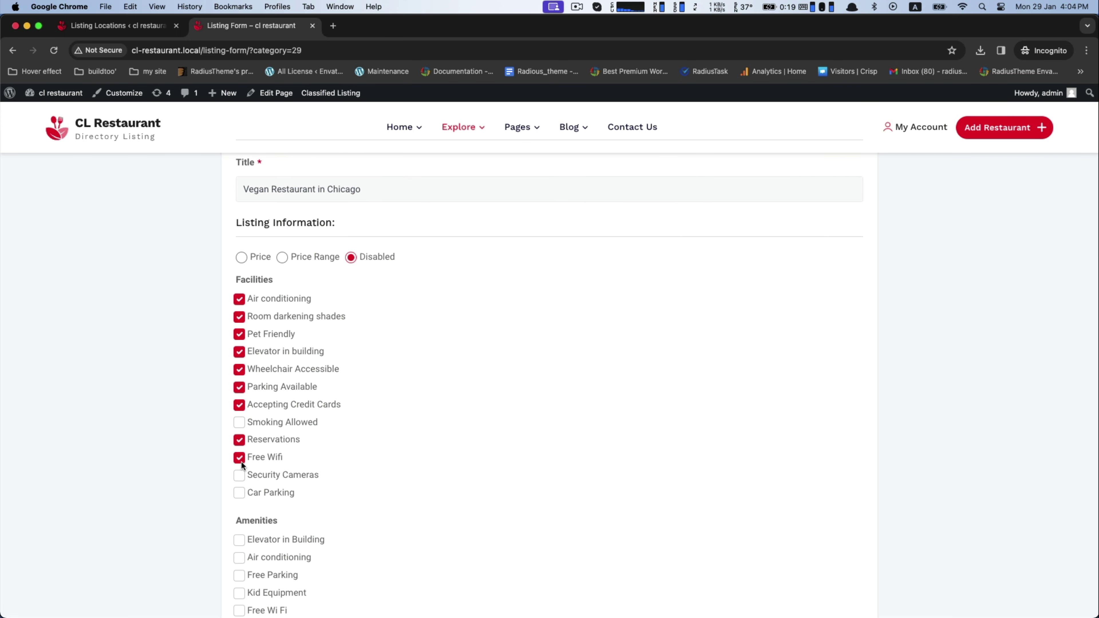
{"action": "left_click", "coordinate": [240, 492]}
Step: Tick Security Cameras, the Non-smoking amenity and the Outdoor Dinning special feature
{"action": "scroll", "coordinate": [246, 477], "scroll_direction": "down", "scroll_amount": 1}
{"action": "left_click", "coordinate": [242, 415]}
{"action": "scroll", "coordinate": [293, 435], "scroll_direction": "down", "scroll_amount": 4}
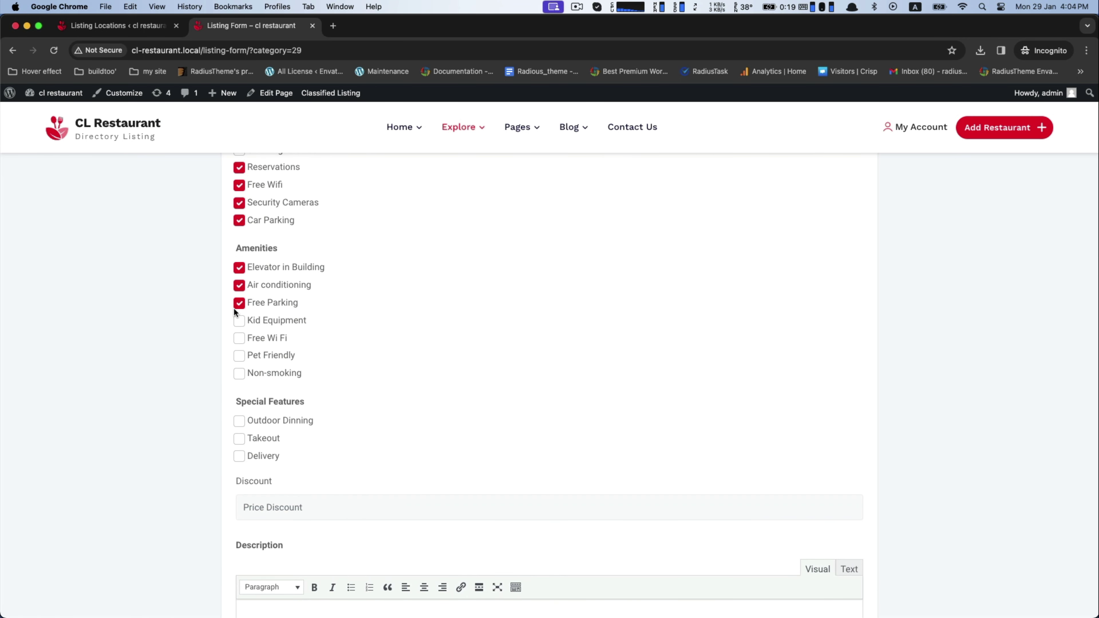
{"action": "left_click", "coordinate": [241, 372]}
{"action": "scroll", "coordinate": [282, 364], "scroll_direction": "down", "scroll_amount": 1}
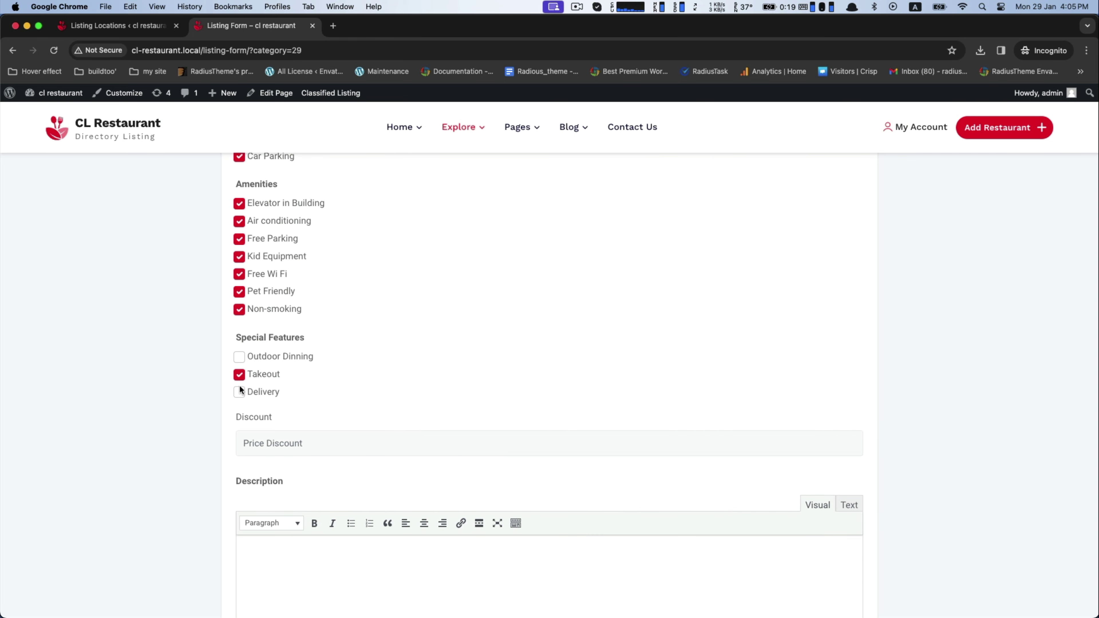
{"action": "scroll", "coordinate": [337, 387], "scroll_direction": "down", "scroll_amount": 1}
{"action": "left_click", "coordinate": [256, 287]}
{"action": "scroll", "coordinate": [363, 325], "scroll_direction": "down", "scroll_amount": 1}
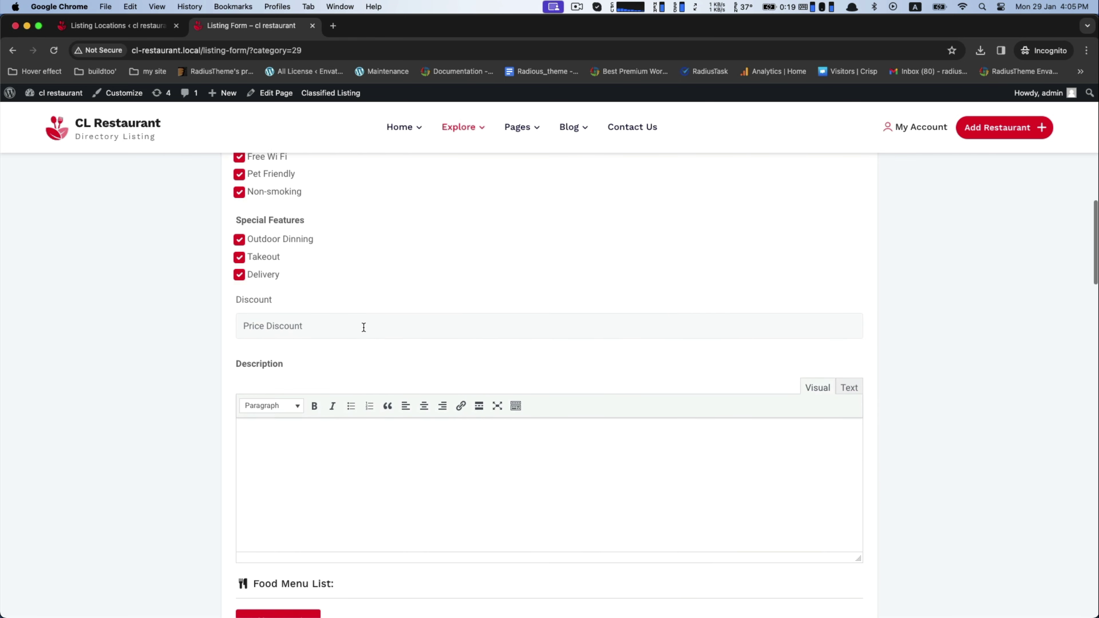
{"action": "scroll", "coordinate": [363, 326], "scroll_direction": "down", "scroll_amount": 3}
Step: Fill the Description with several repeated lines of 'Details about vegan food.'
{"action": "left_click", "coordinate": [346, 297]}
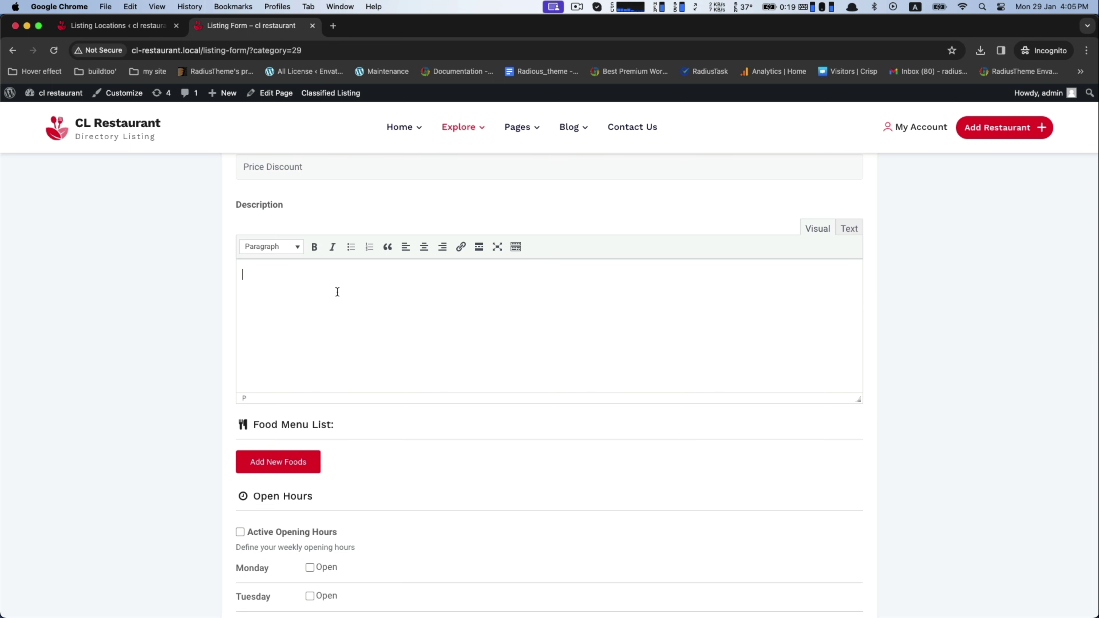
{"action": "type", "text": "Details about"}
{"action": "key", "text": "super+a"}
{"action": "key", "text": "super+c"}
{"action": "key", "text": "Right"}
{"action": "key", "text": "super+v"}
{"action": "key", "text": "super+v"}
{"action": "key", "text": "super+v"}
{"action": "key", "text": "super+v"}
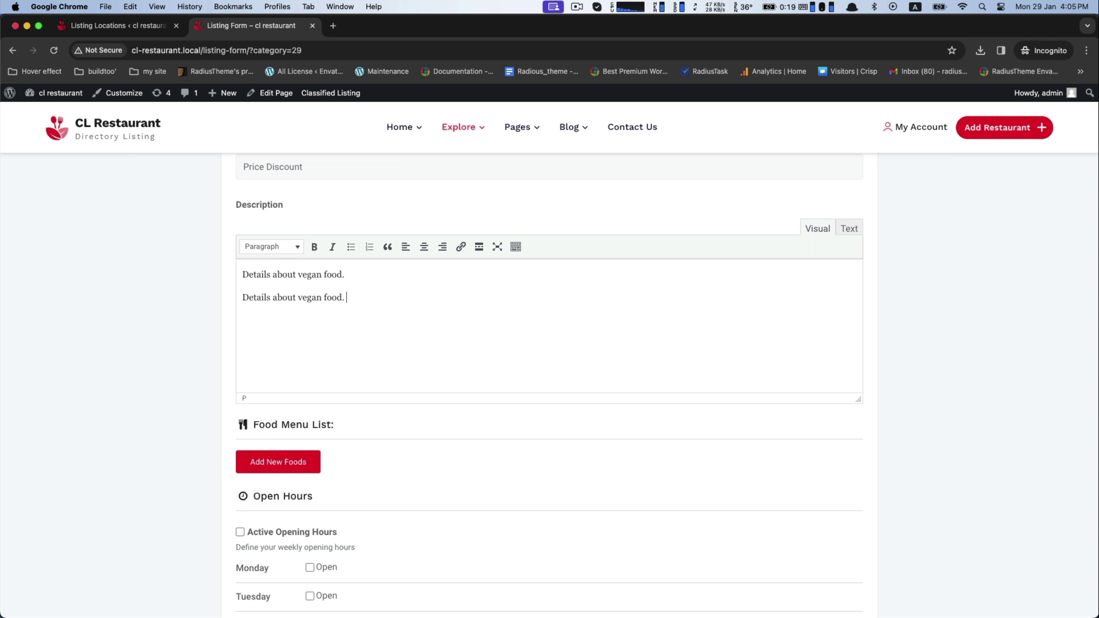
{"action": "left_click", "coordinate": [348, 275]}
{"action": "key", "text": "super+v"}
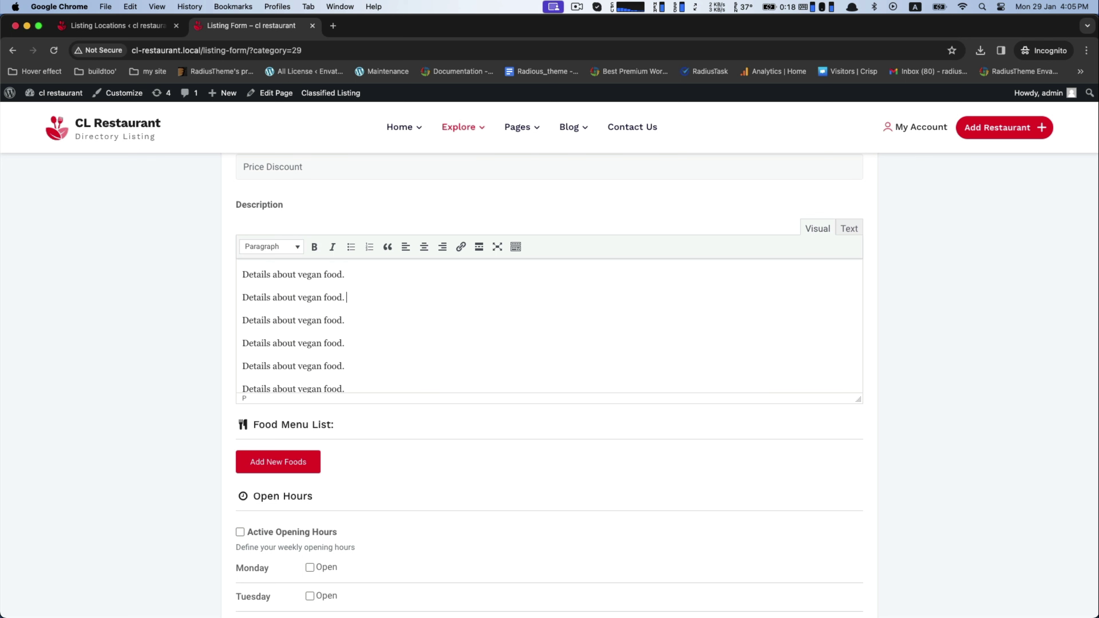
{"action": "scroll", "coordinate": [353, 279], "scroll_direction": "down", "scroll_amount": 1}
{"action": "scroll", "coordinate": [323, 422], "scroll_direction": "down", "scroll_amount": 5}
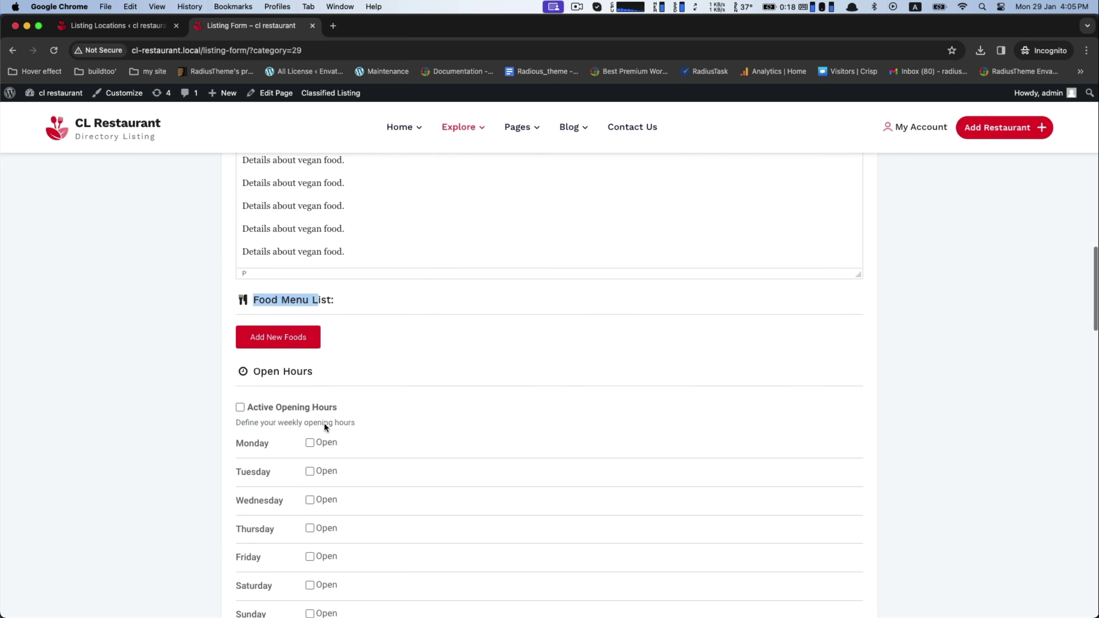
Step: Add a Vegan Pizza food group and enter its first item's title and $10 price
{"action": "left_click", "coordinate": [277, 281]}
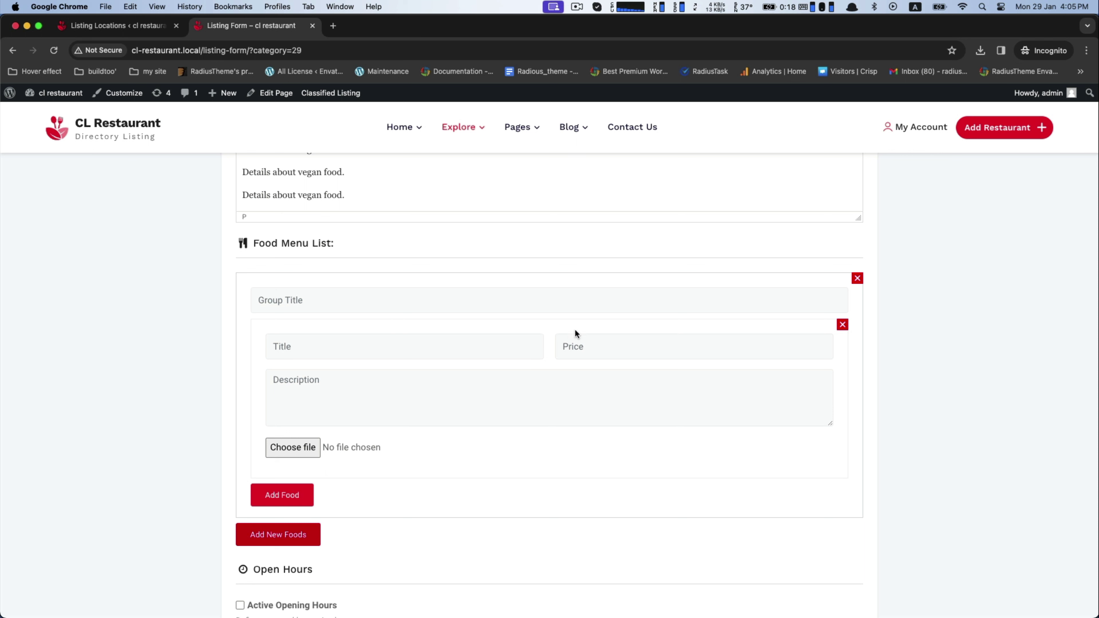
{"action": "left_click", "coordinate": [426, 306]}
{"action": "type", "text": "Vegan Pizza"}
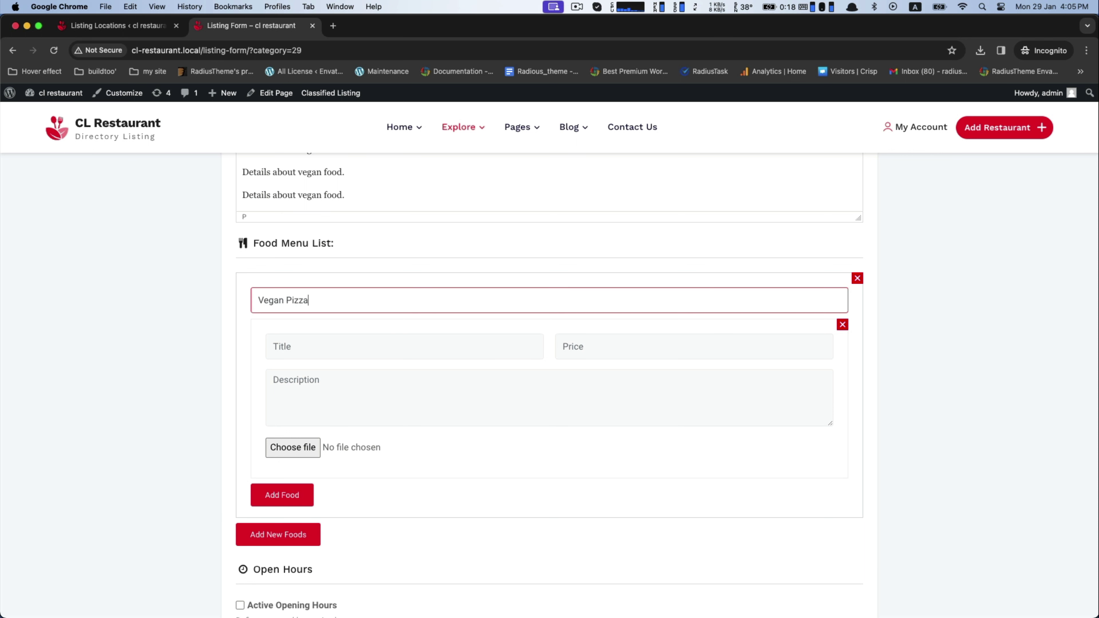
{"action": "left_click", "coordinate": [408, 350]}
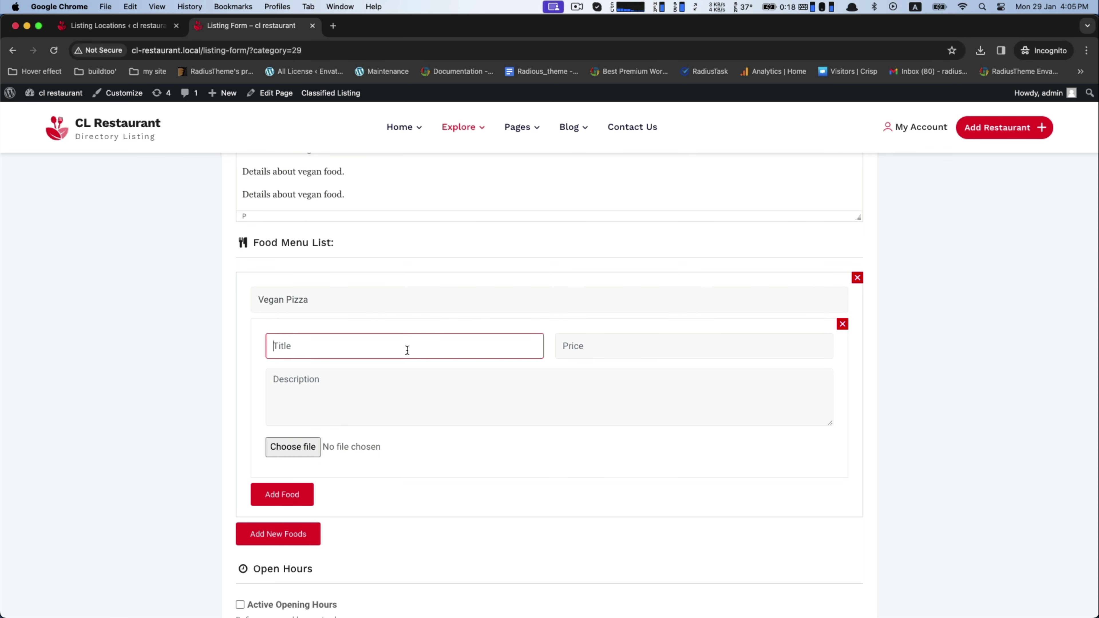
{"action": "left_click", "coordinate": [280, 299]}
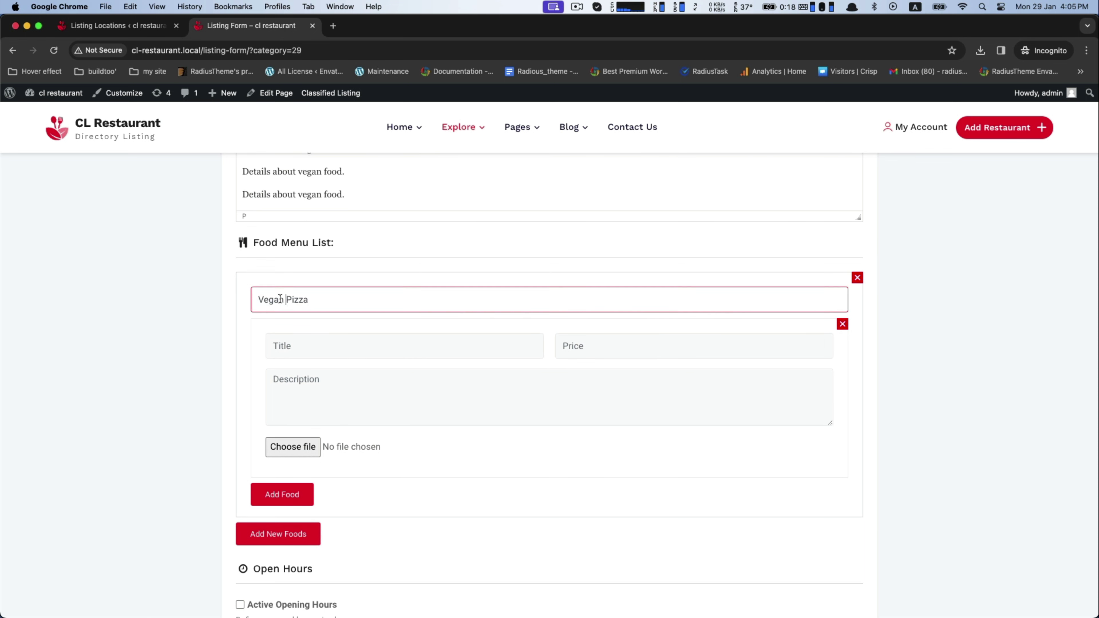
{"action": "left_click", "coordinate": [316, 339]}
{"action": "type", "text": "Vegan pizaa"}
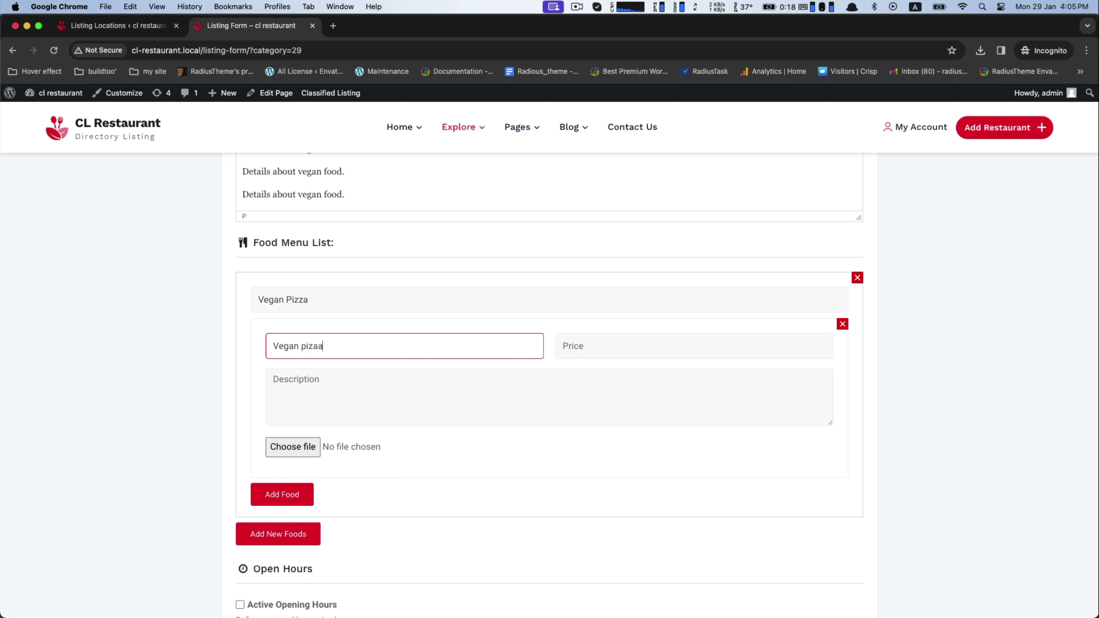
{"action": "left_click", "coordinate": [635, 342]}
{"action": "type", "text": "190"}
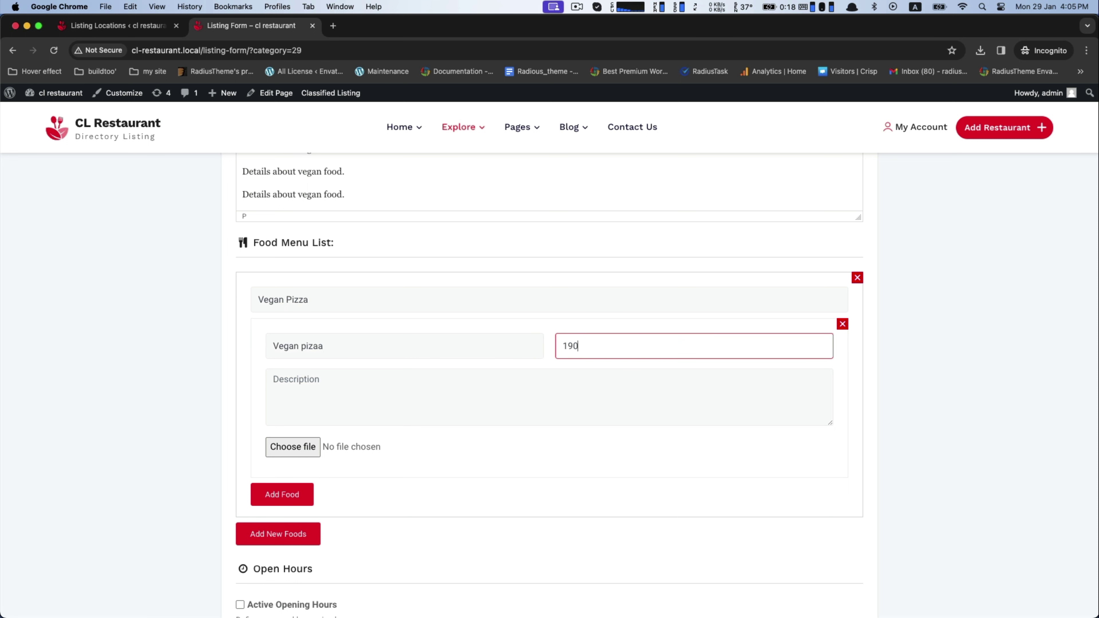
{"action": "key", "text": "BackSpace"}
{"action": "type", "text": "$"}
Step: Paste the first item's description and attach vegan 1.png from Downloads as its image
{"action": "left_click", "coordinate": [297, 380]}
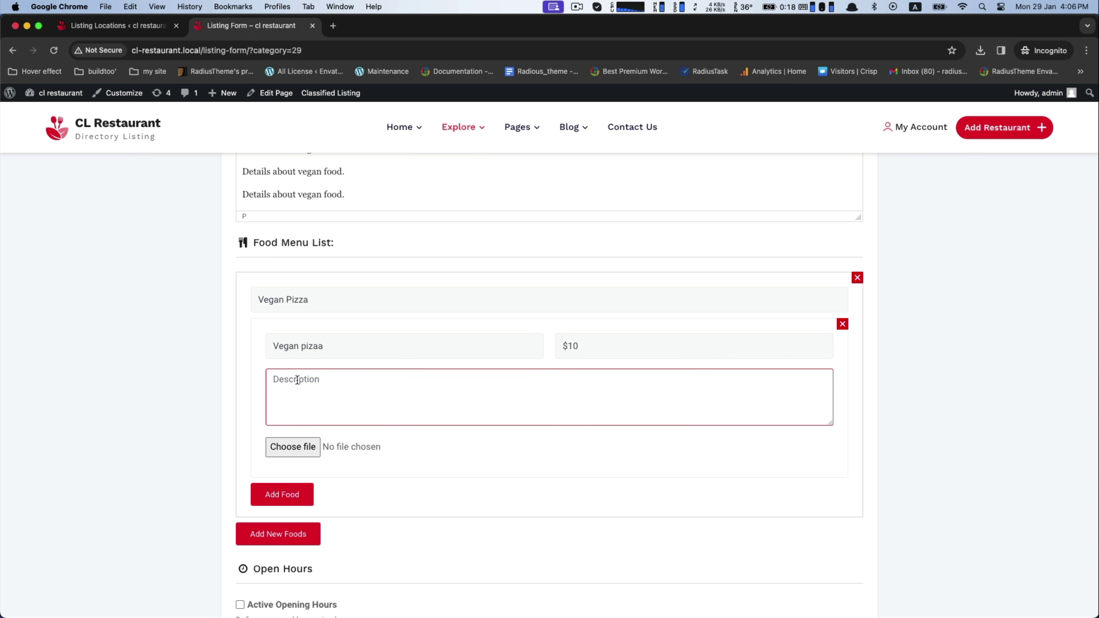
{"action": "key", "text": "super+v"}
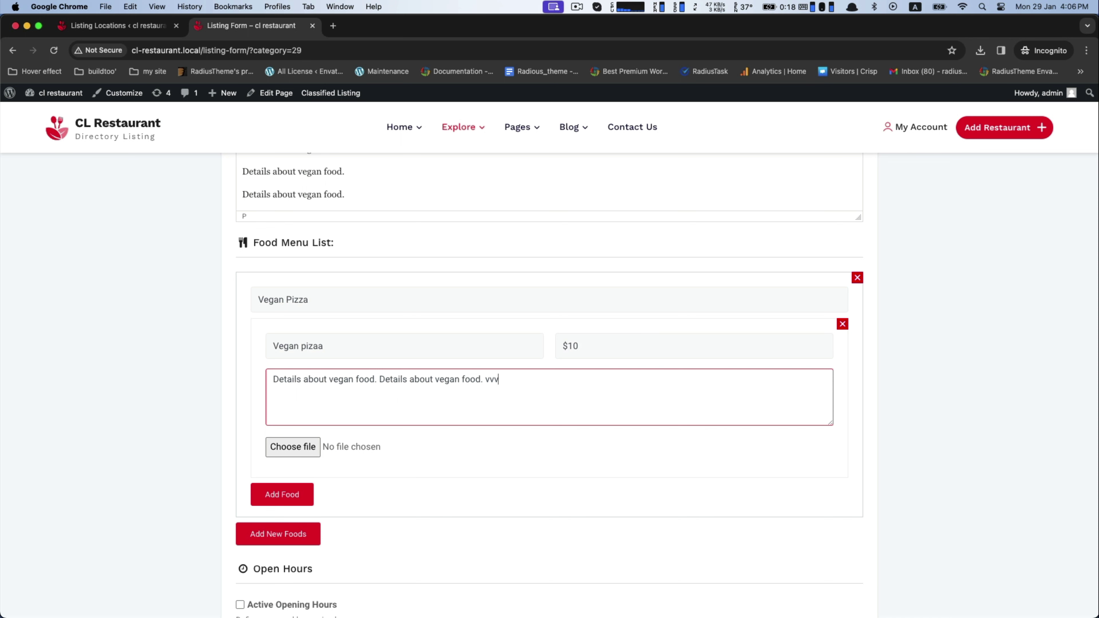
{"action": "key", "text": "super+v"}
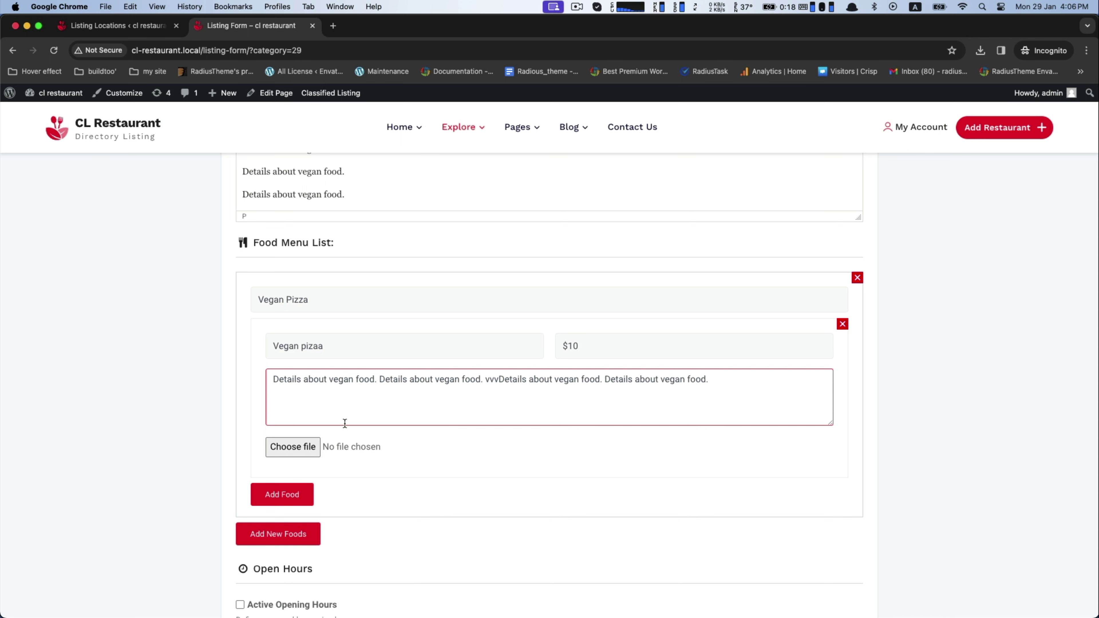
{"action": "scroll", "coordinate": [345, 423], "scroll_direction": "down", "scroll_amount": 2}
{"action": "left_click", "coordinate": [288, 368]}
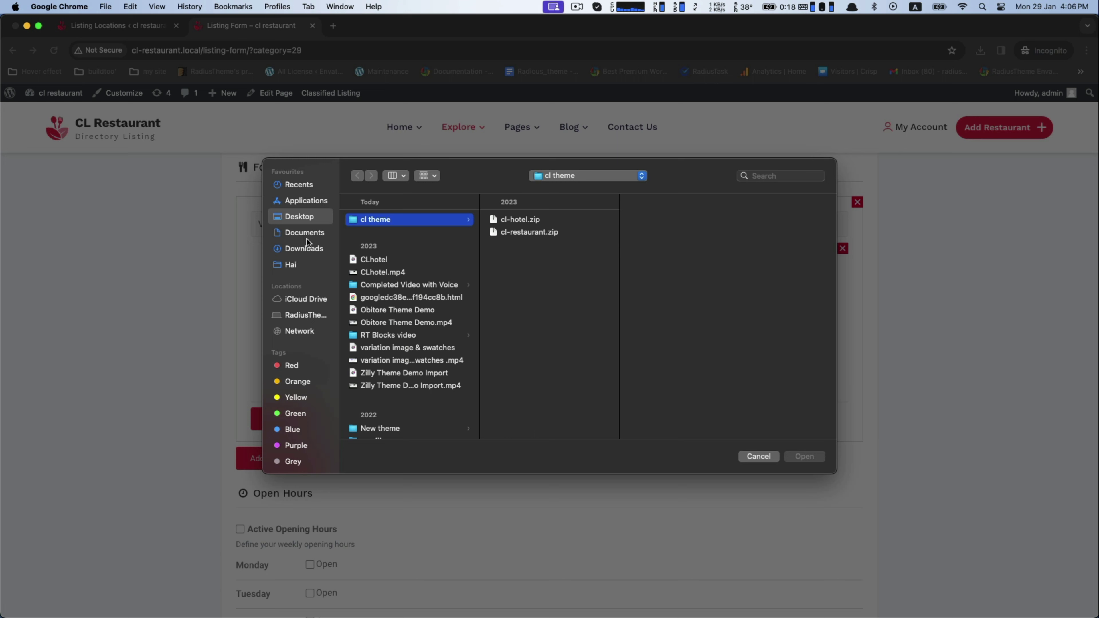
{"action": "left_click", "coordinate": [306, 245]}
{"action": "left_click", "coordinate": [370, 220]}
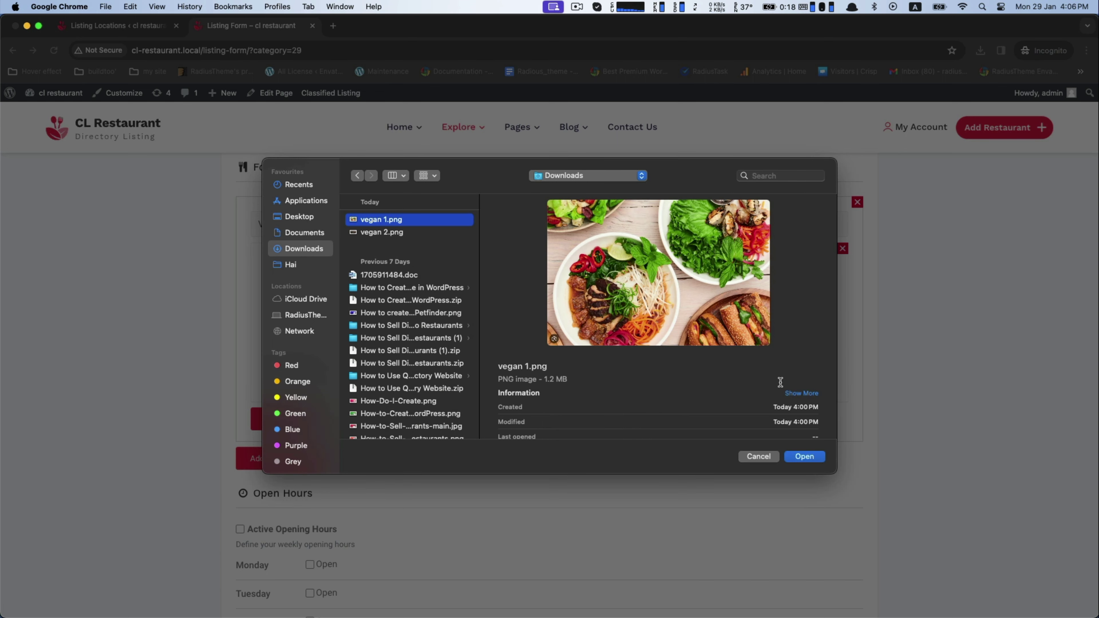
{"action": "left_click", "coordinate": [804, 457]}
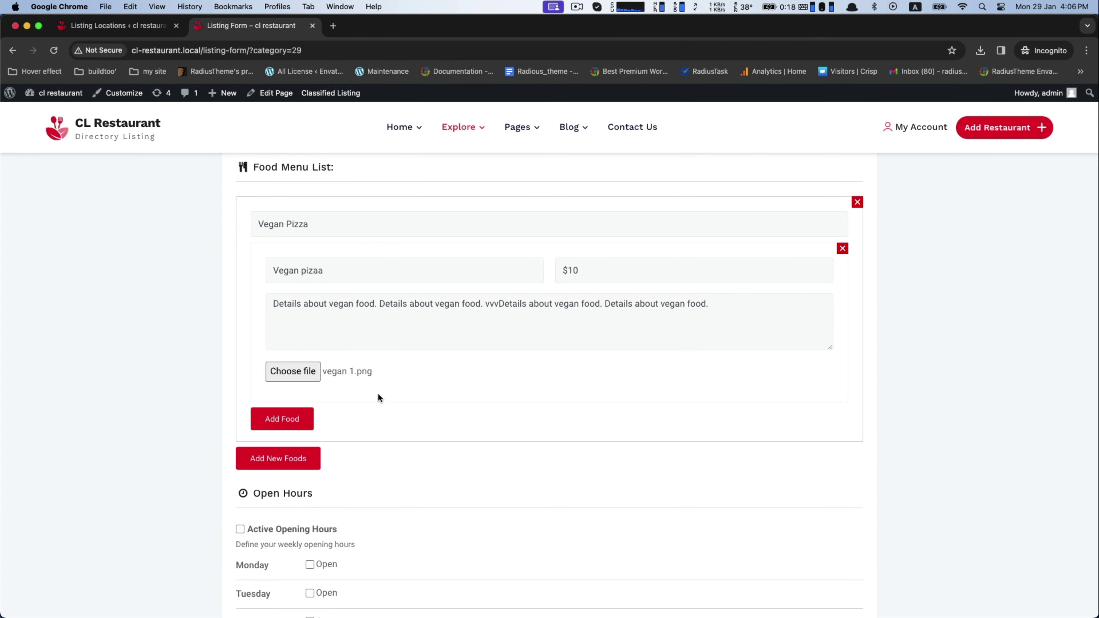
Step: Add a second, empty food entry below the first item
{"action": "scroll", "coordinate": [312, 372], "scroll_direction": "down", "scroll_amount": 1}
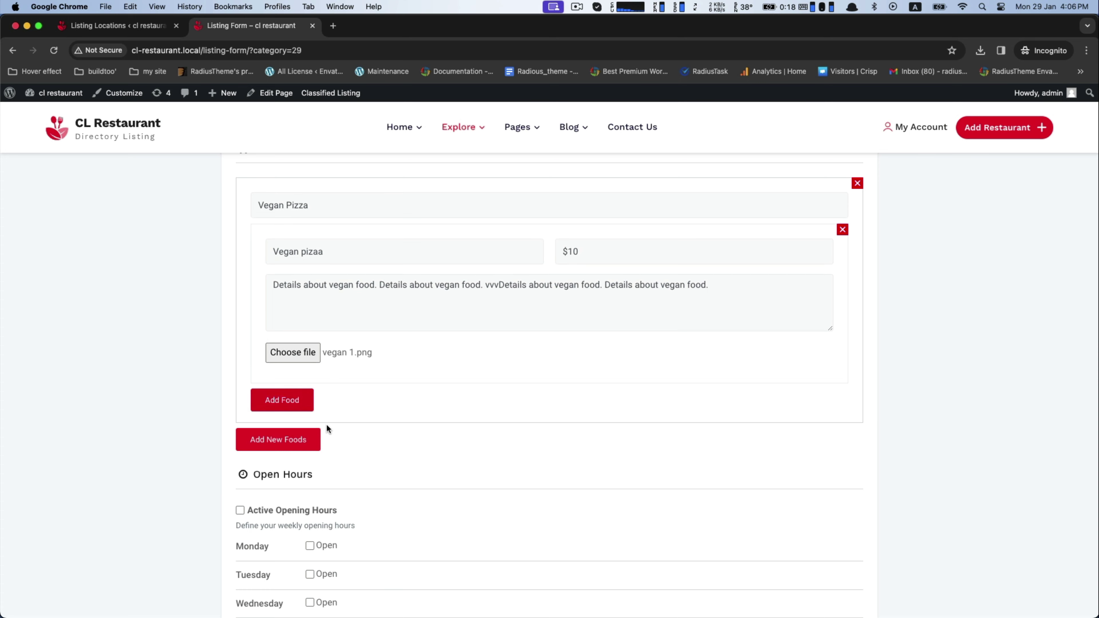
{"action": "scroll", "coordinate": [309, 419], "scroll_direction": "down", "scroll_amount": 1}
{"action": "scroll", "coordinate": [310, 419], "scroll_direction": "up", "scroll_amount": 3}
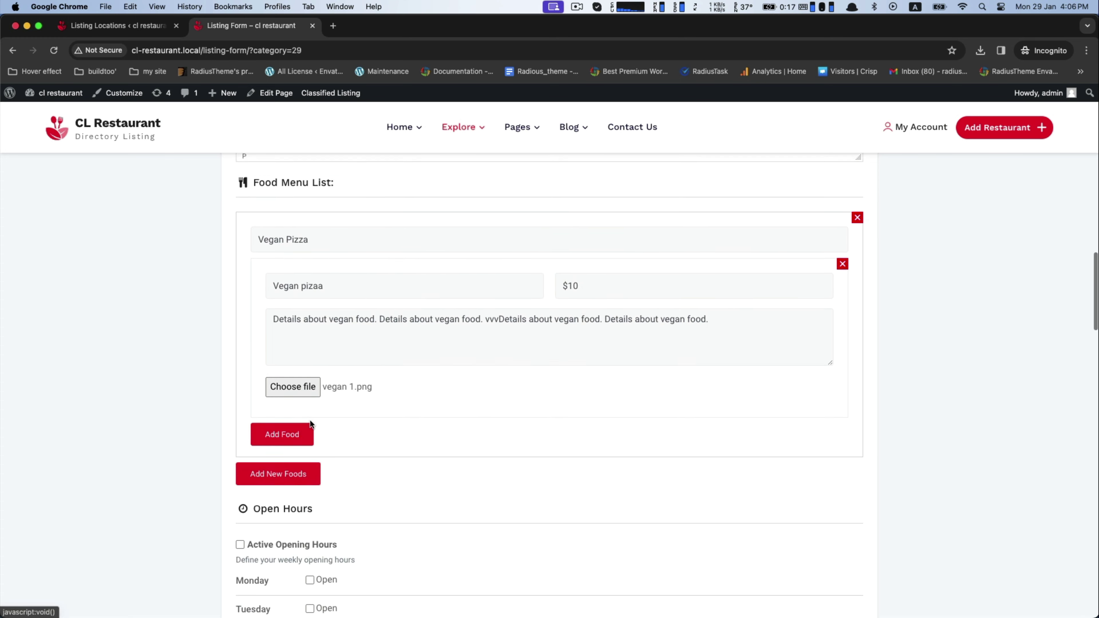
{"action": "scroll", "coordinate": [310, 419], "scroll_direction": "down", "scroll_amount": 1}
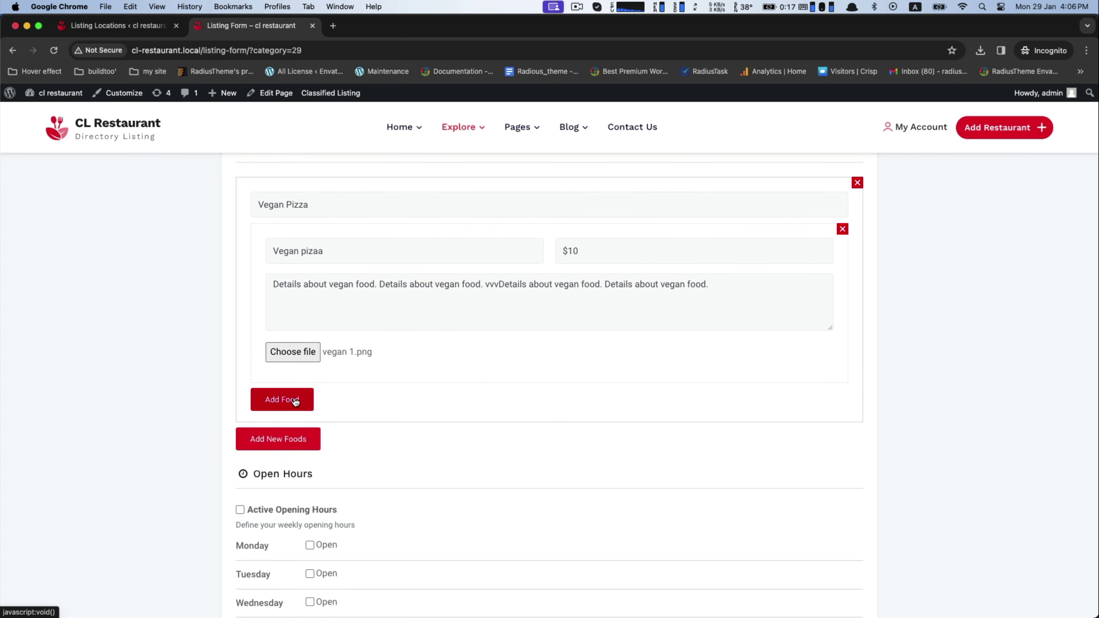
{"action": "left_click", "coordinate": [295, 402]}
Step: Name the second food Pizza 2, price it at $9.99, and paste its vegan description
{"action": "left_click", "coordinate": [340, 425]}
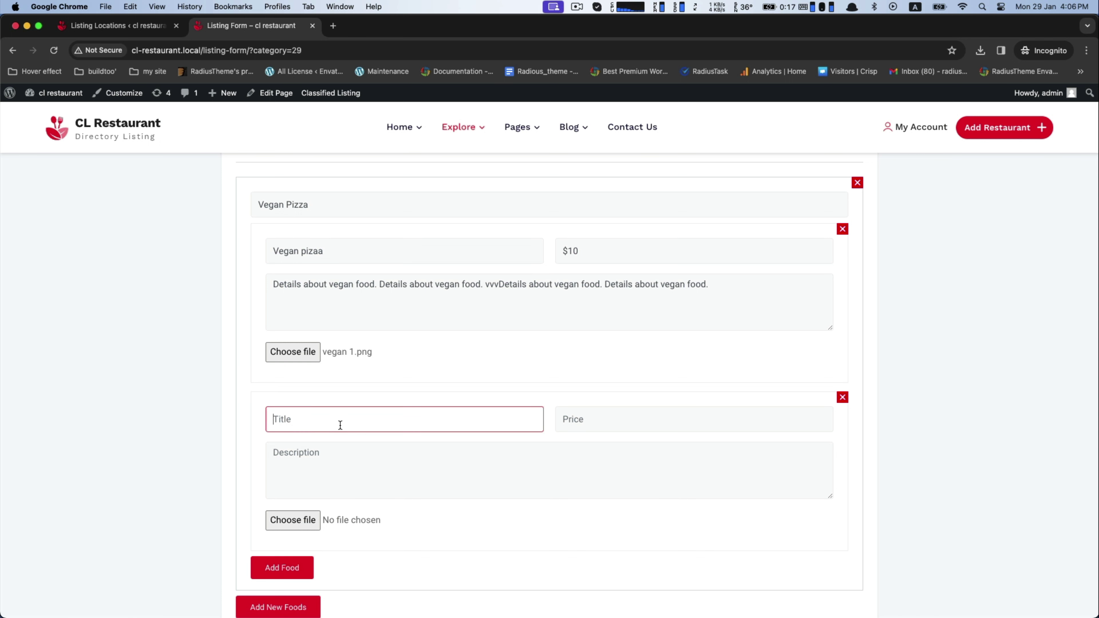
{"action": "type", "text": "Pizza 2"}
{"action": "left_click", "coordinate": [587, 419]}
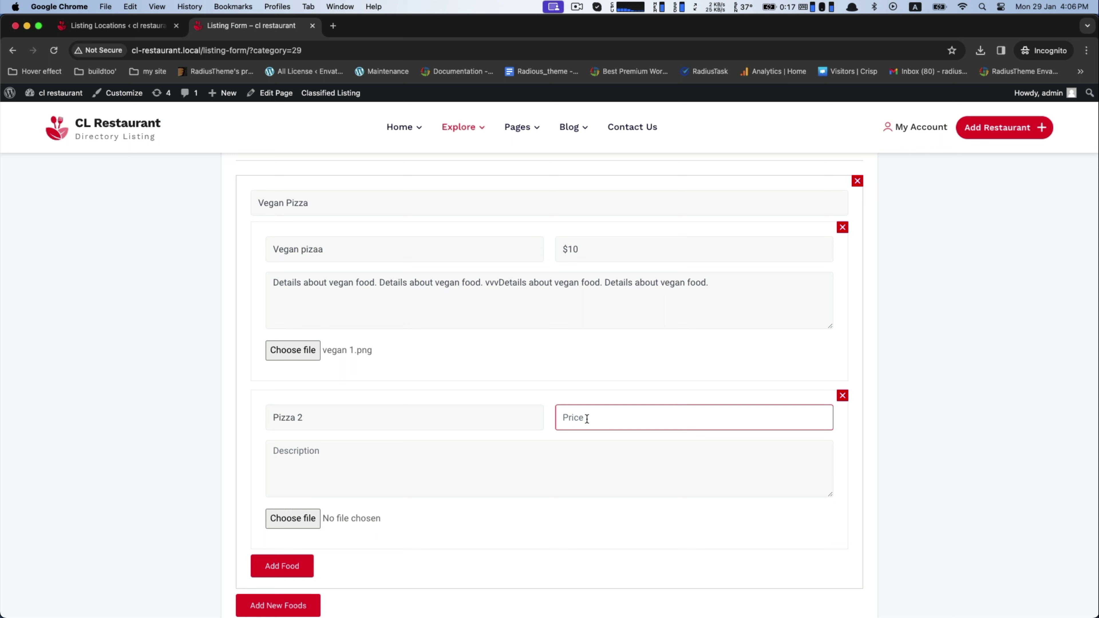
{"action": "type", "text": "$"}
{"action": "left_click", "coordinate": [405, 458]}
{"action": "key", "text": "super+v"}
{"action": "type", "text": "v"}
{"action": "key", "text": "super+v"}
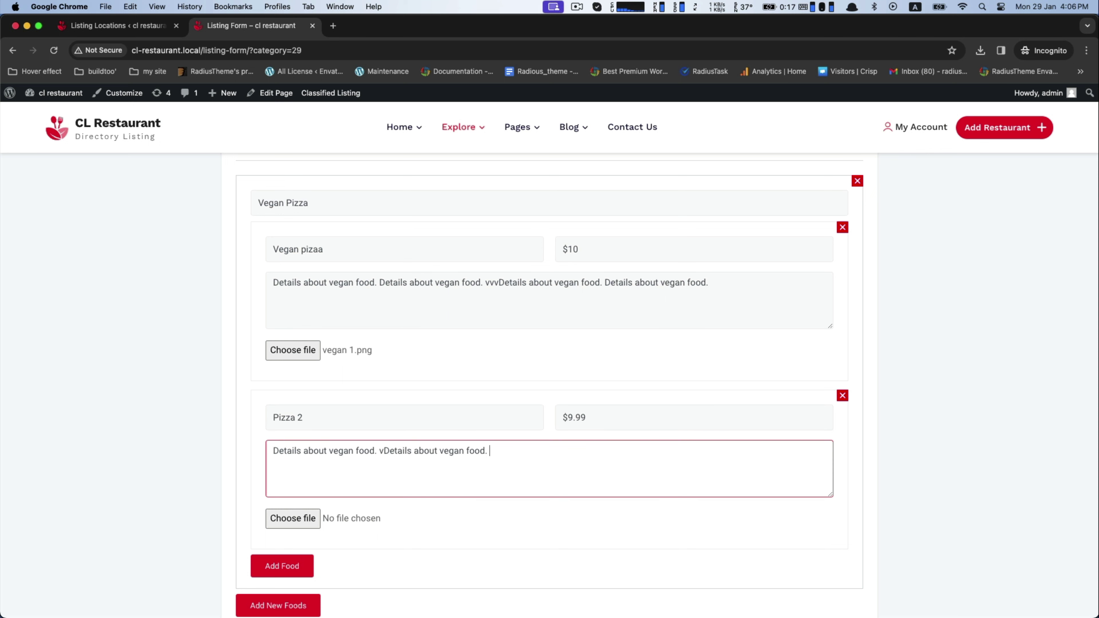
{"action": "key", "text": "super+v"}
{"action": "key", "text": "super+v"}
{"action": "type", "text": "v"}
{"action": "type", "text": "Details about vegan food."}
{"action": "type", "text": "Details about vegan food."}
Step: Attach vegan 1.png as Pizza 2's image
{"action": "left_click", "coordinate": [293, 518]}
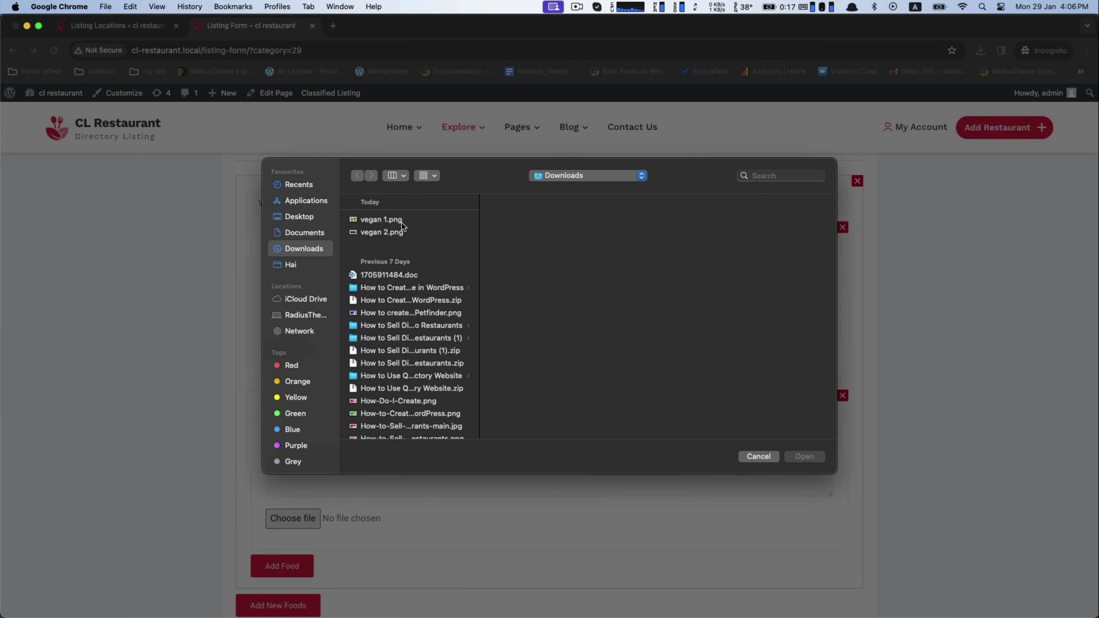
{"action": "left_click", "coordinate": [401, 223]}
{"action": "key", "text": "Return"}
{"action": "scroll", "coordinate": [414, 525], "scroll_direction": "down", "scroll_amount": 2}
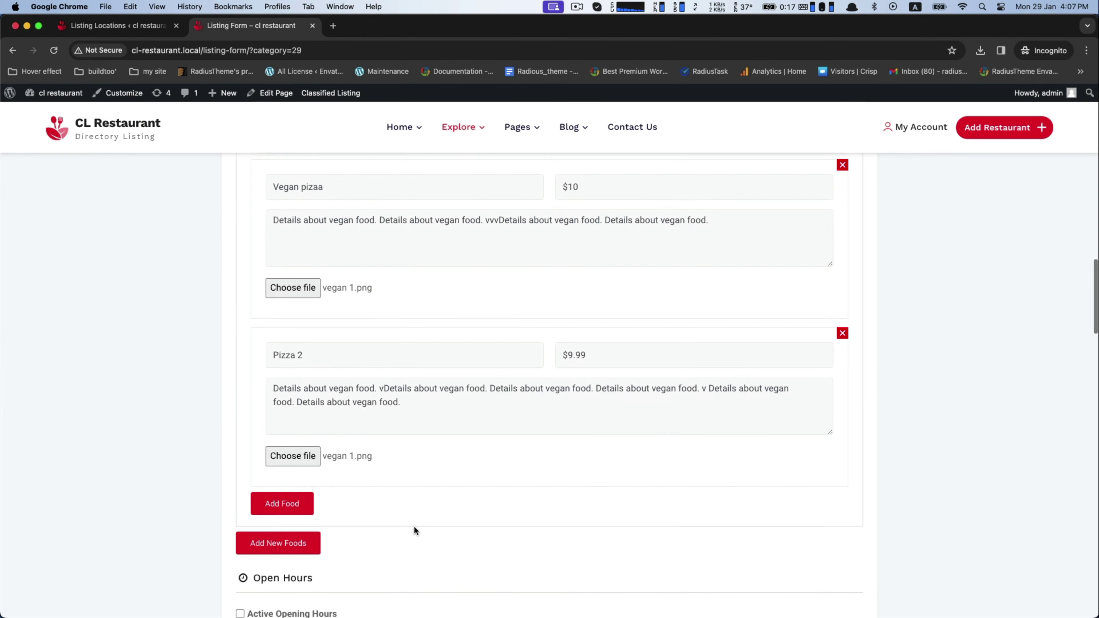
{"action": "scroll", "coordinate": [414, 525], "scroll_direction": "down", "scroll_amount": 3}
Step: Mark the restaurant Open on Monday through Saturday, leaving Sunday closed
{"action": "scroll", "coordinate": [277, 491], "scroll_direction": "down", "scroll_amount": 2}
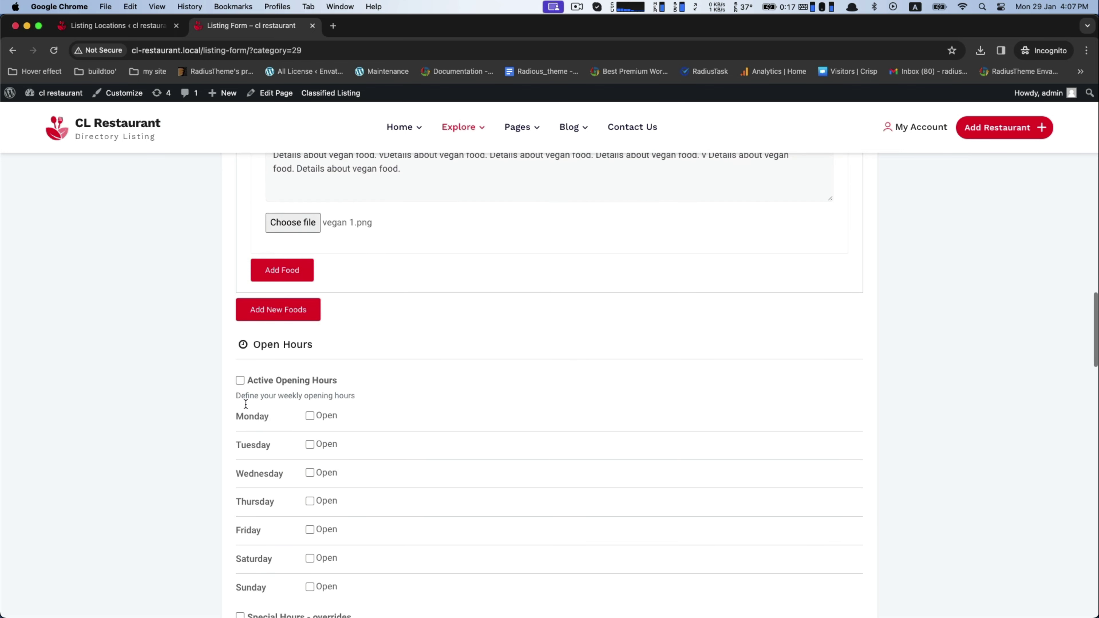
{"action": "left_click", "coordinate": [310, 415]}
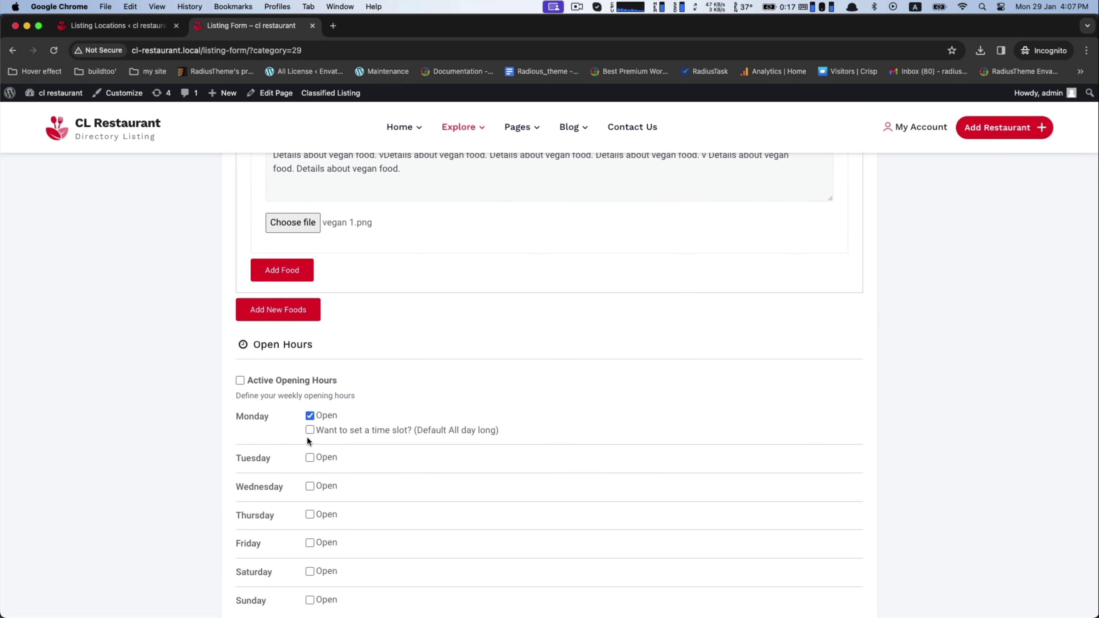
{"action": "left_click", "coordinate": [310, 458]}
{"action": "scroll", "coordinate": [308, 433], "scroll_direction": "down", "scroll_amount": 2}
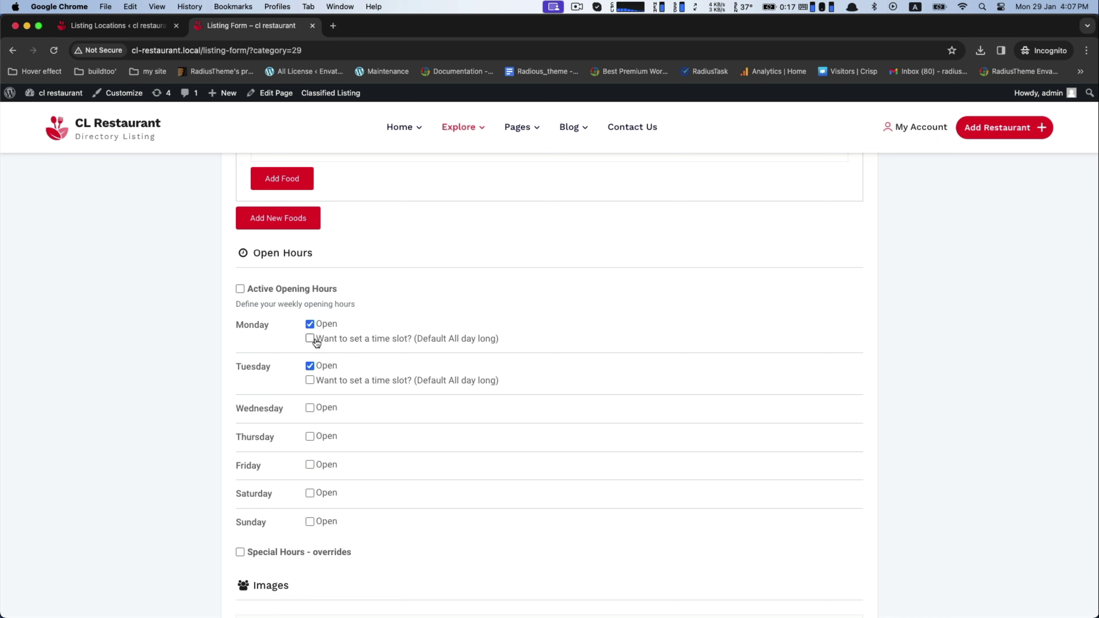
{"action": "left_click", "coordinate": [310, 338]}
{"action": "left_click", "coordinate": [310, 338]}
{"action": "scroll", "coordinate": [306, 410], "scroll_direction": "down", "scroll_amount": 1}
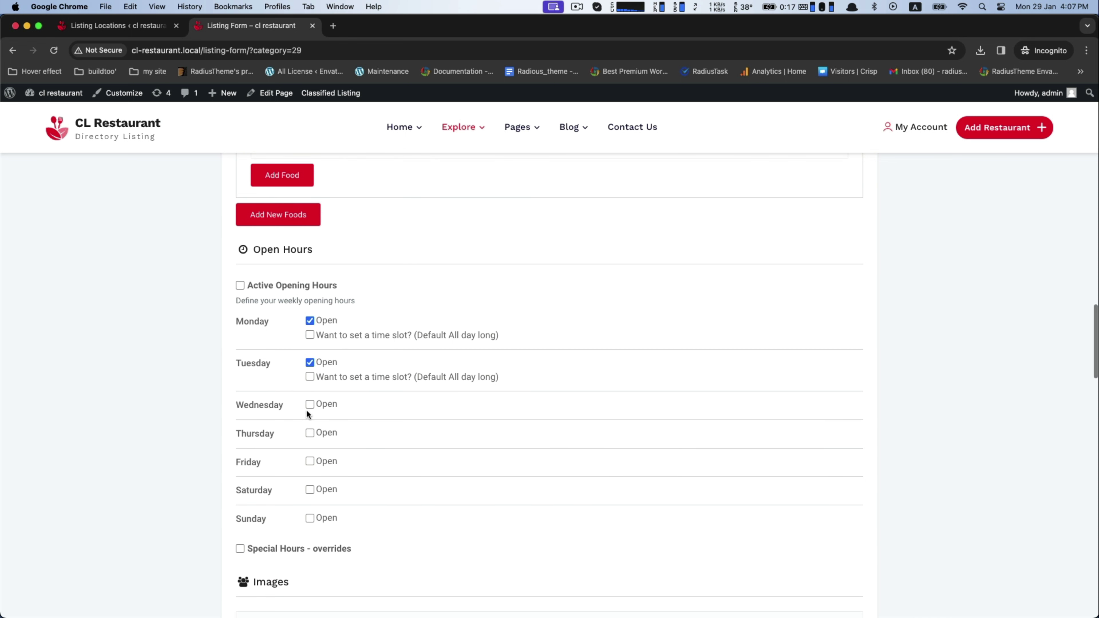
{"action": "left_click", "coordinate": [310, 405]}
{"action": "left_click", "coordinate": [311, 448]}
{"action": "scroll", "coordinate": [312, 448], "scroll_direction": "down", "scroll_amount": 2}
{"action": "left_click", "coordinate": [311, 412]}
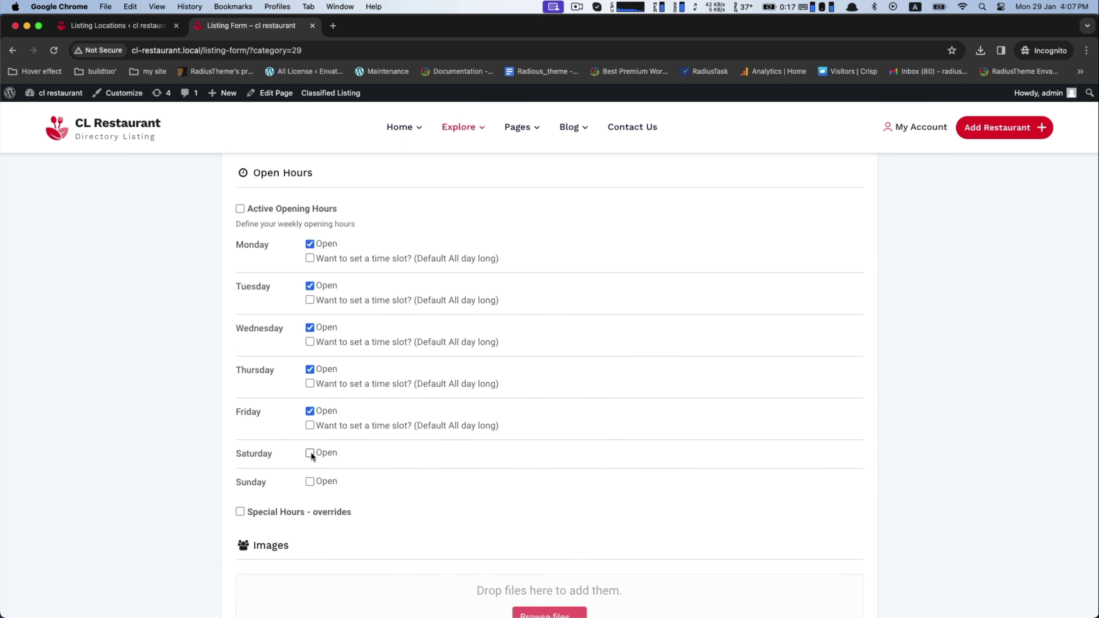
{"action": "left_click", "coordinate": [310, 453]}
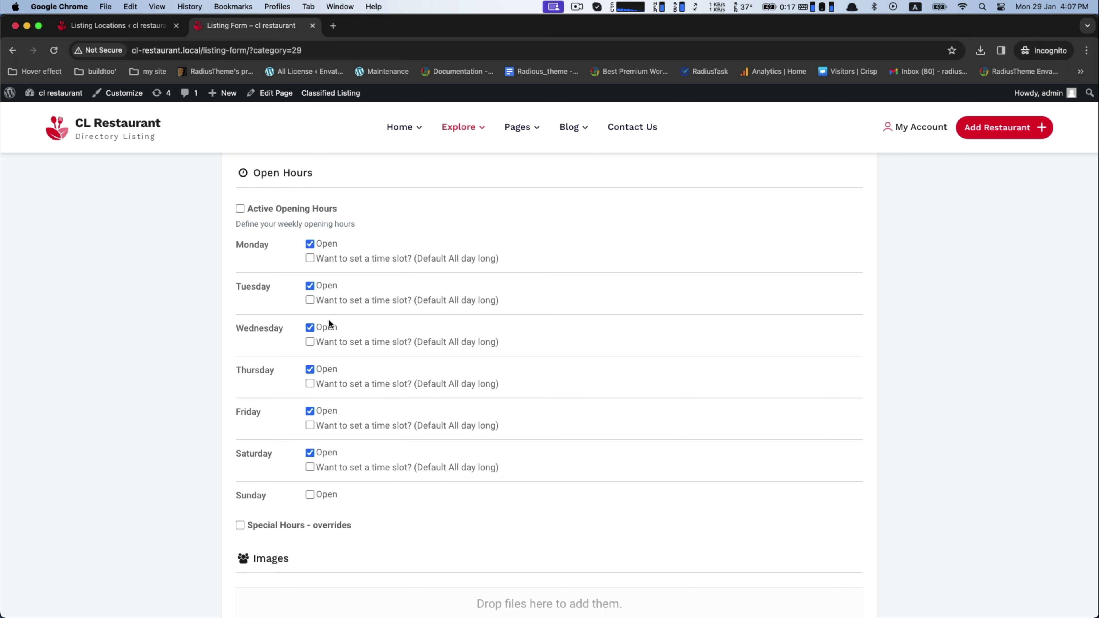
Step: Enable Monday's time slot from 9:00 am to 10:00 pm
{"action": "left_click", "coordinate": [310, 258]}
{"action": "left_click", "coordinate": [348, 291]}
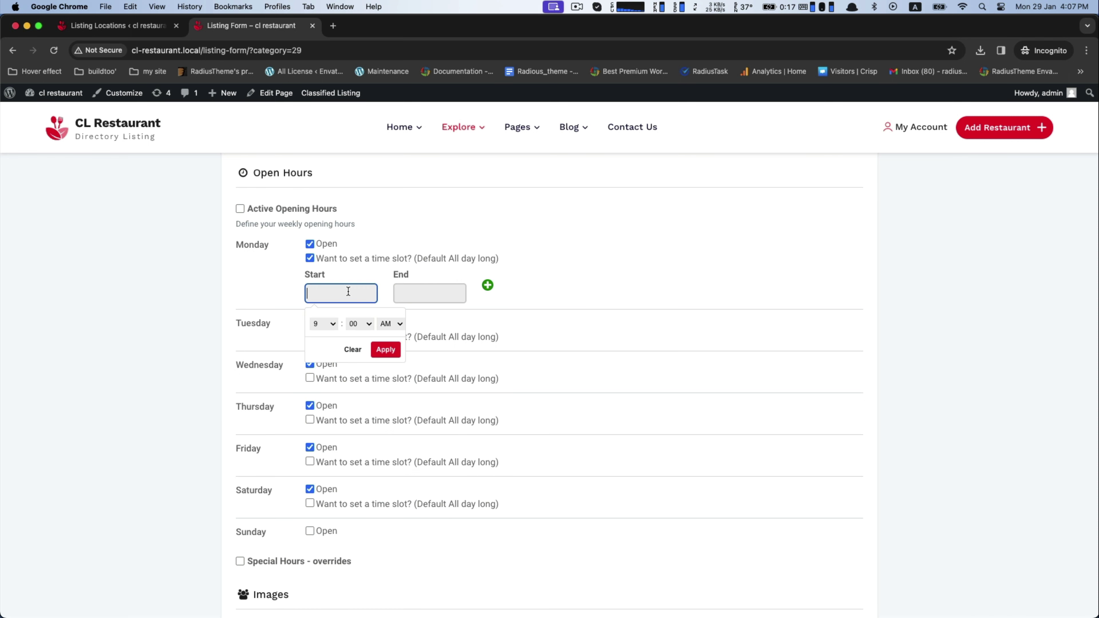
{"action": "left_click", "coordinate": [379, 350]}
{"action": "left_click", "coordinate": [429, 293]}
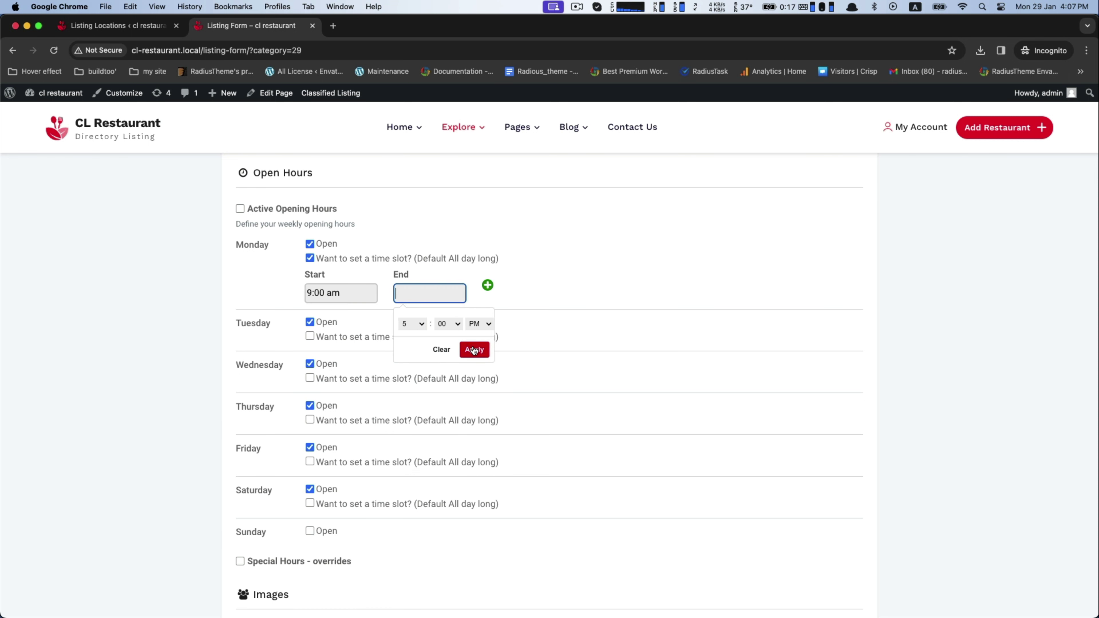
{"action": "left_click", "coordinate": [418, 324]}
{"action": "left_click", "coordinate": [410, 387]}
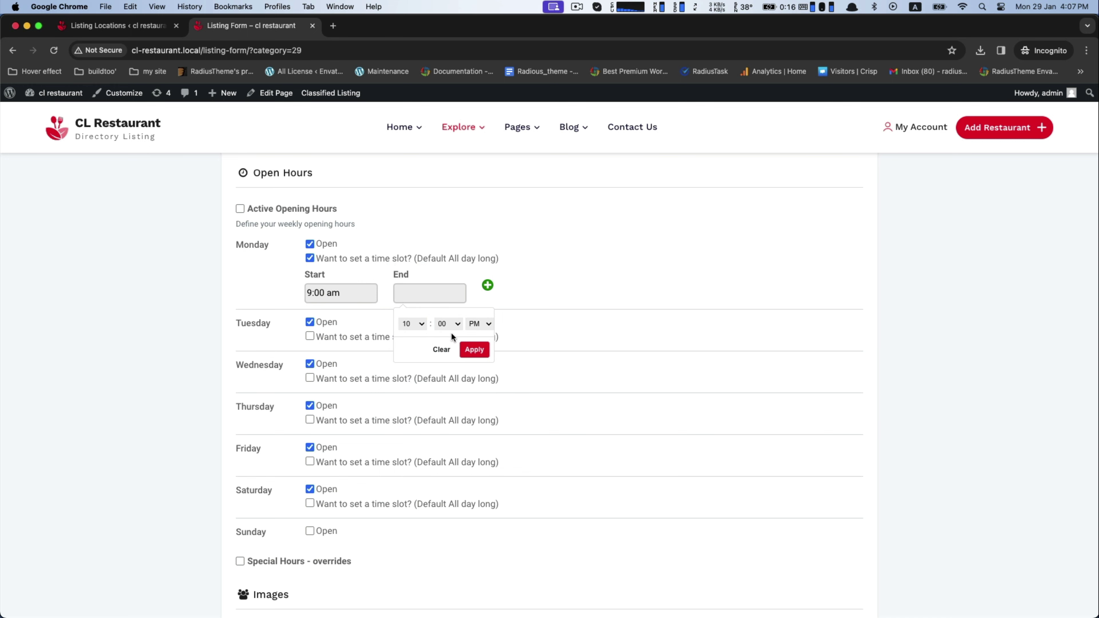
{"action": "left_click", "coordinate": [473, 349]}
Step: Upload vegan 2.png to the listing's image gallery
{"action": "scroll", "coordinate": [407, 346], "scroll_direction": "down", "scroll_amount": 5}
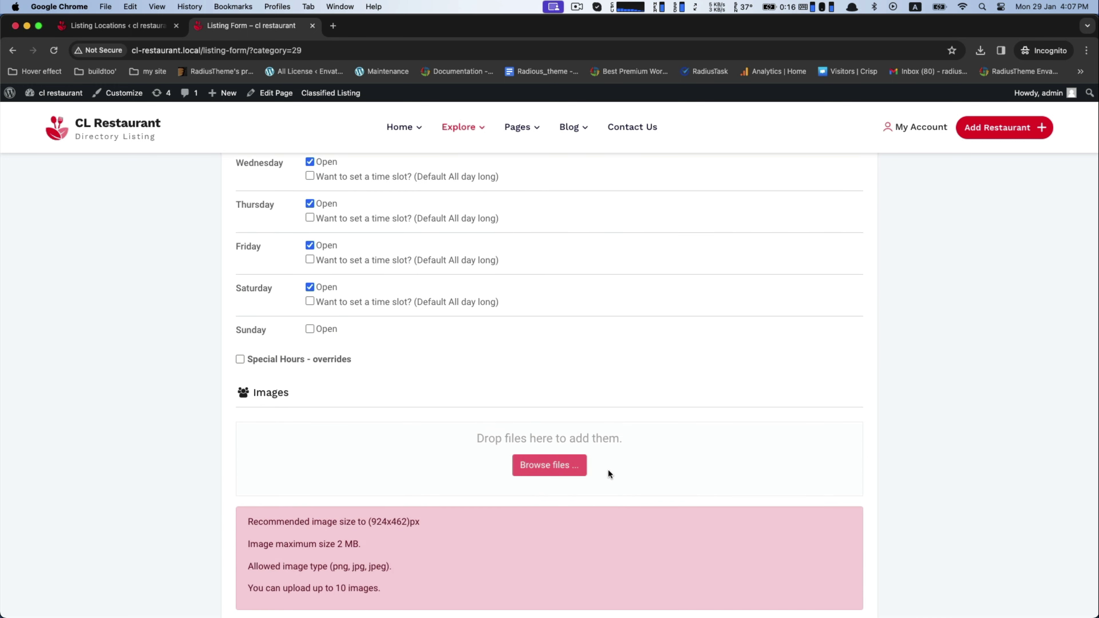
{"action": "left_click", "coordinate": [536, 465]}
{"action": "left_click", "coordinate": [371, 232]}
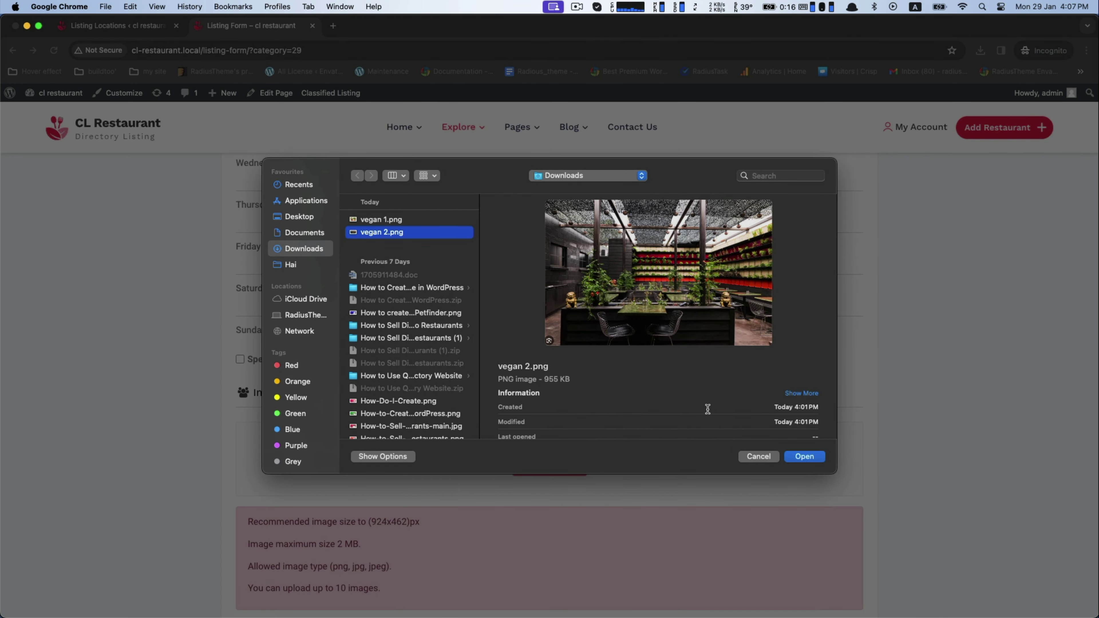
{"action": "left_click", "coordinate": [800, 457]}
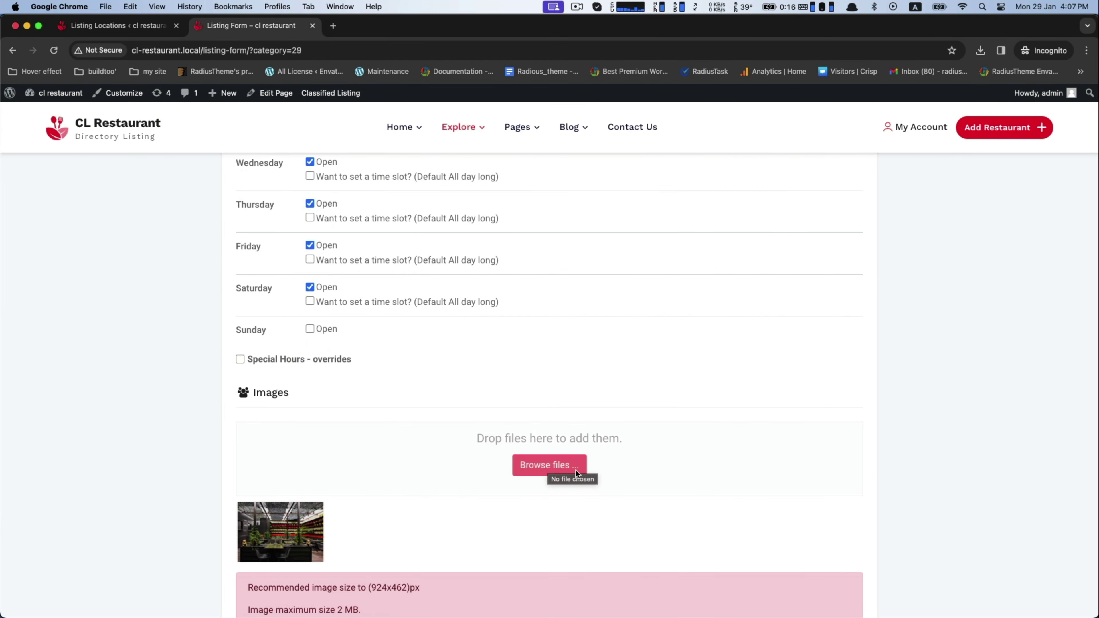
Step: Set the state to Chicago, fill in the phone number and address, and submit the listing
{"action": "scroll", "coordinate": [535, 461], "scroll_direction": "down", "scroll_amount": 10}
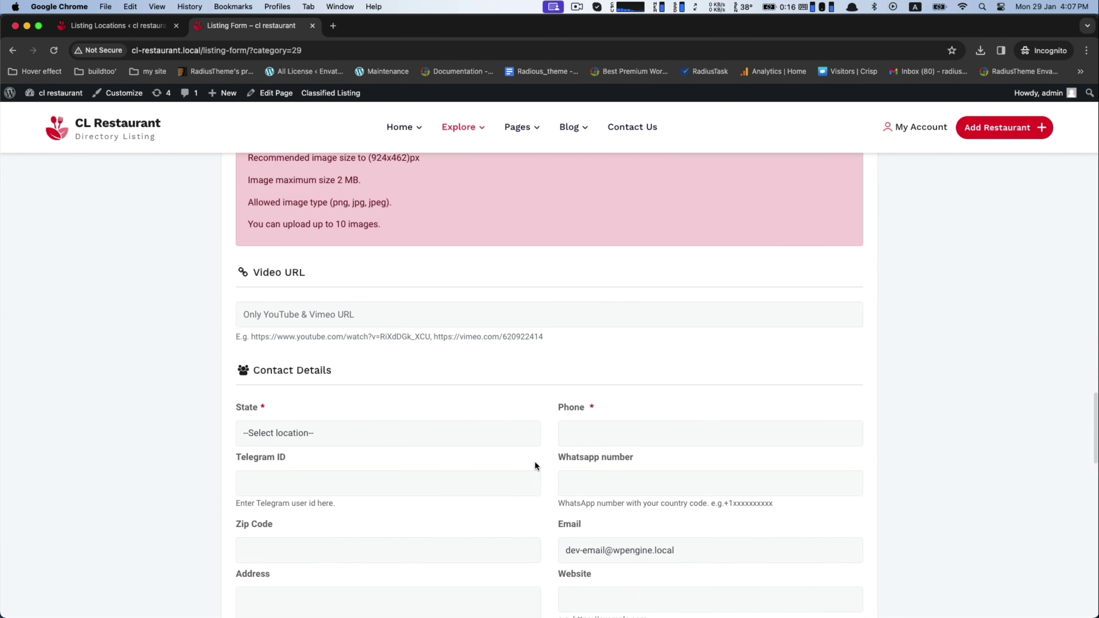
{"action": "left_click", "coordinate": [325, 352]}
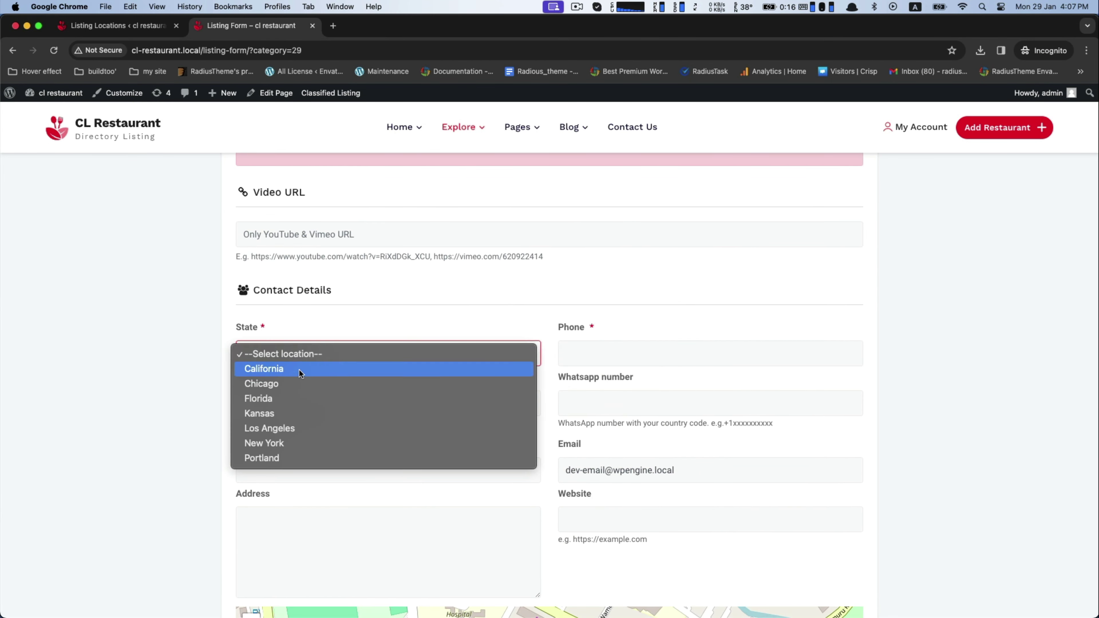
{"action": "left_click", "coordinate": [283, 385]}
{"action": "left_click", "coordinate": [595, 366]}
{"action": "left_click", "coordinate": [631, 424]}
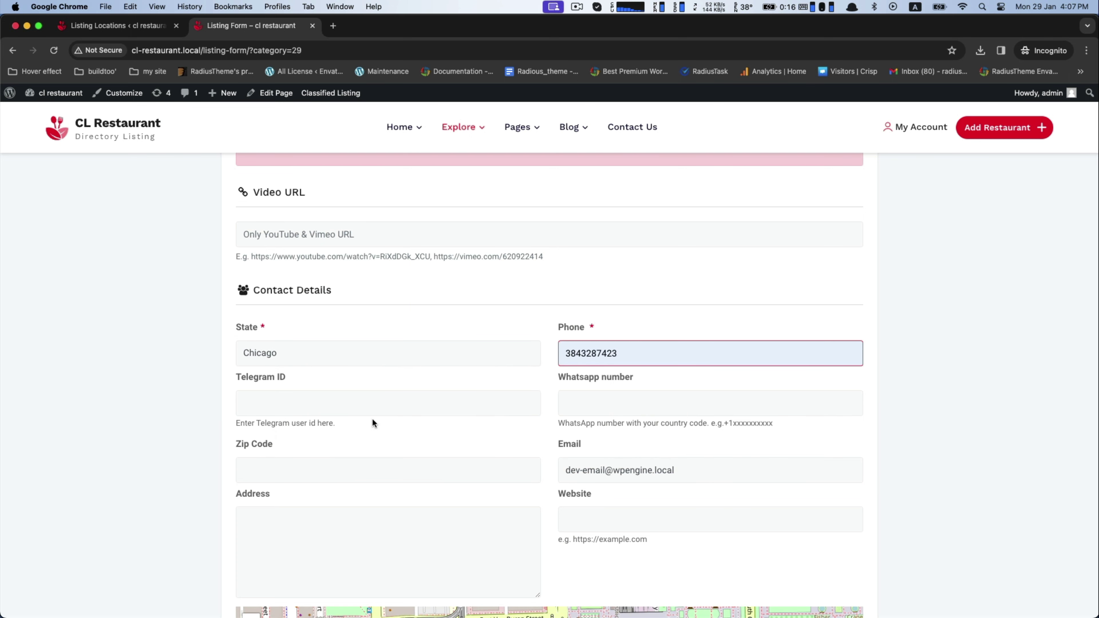
{"action": "scroll", "coordinate": [478, 461], "scroll_direction": "down", "scroll_amount": 5}
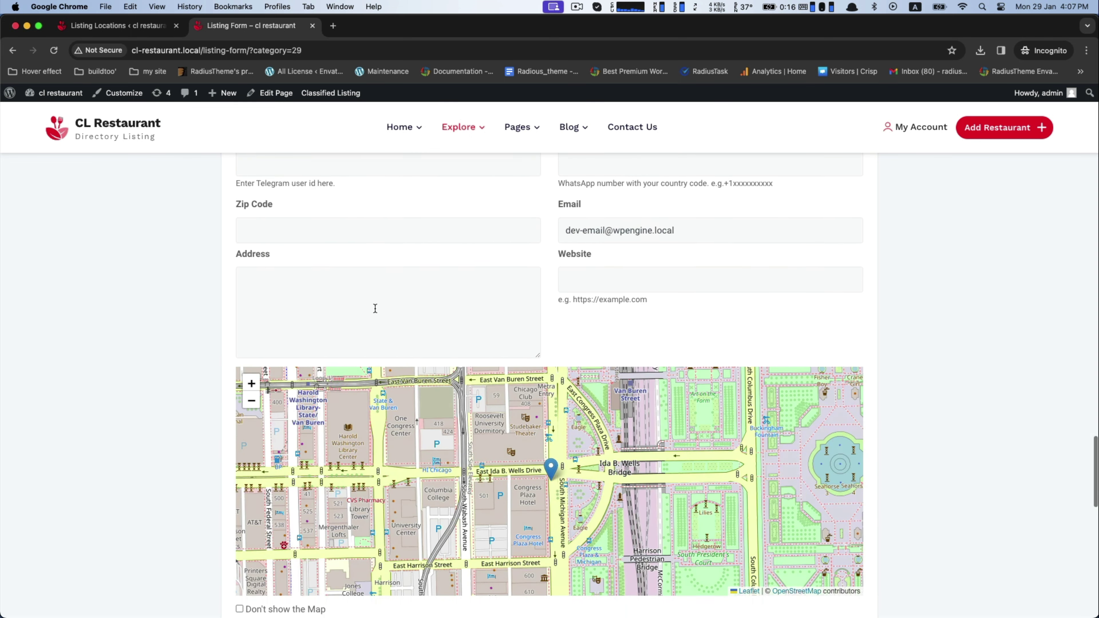
{"action": "left_click", "coordinate": [379, 304]}
{"action": "type", "text": "Address"}
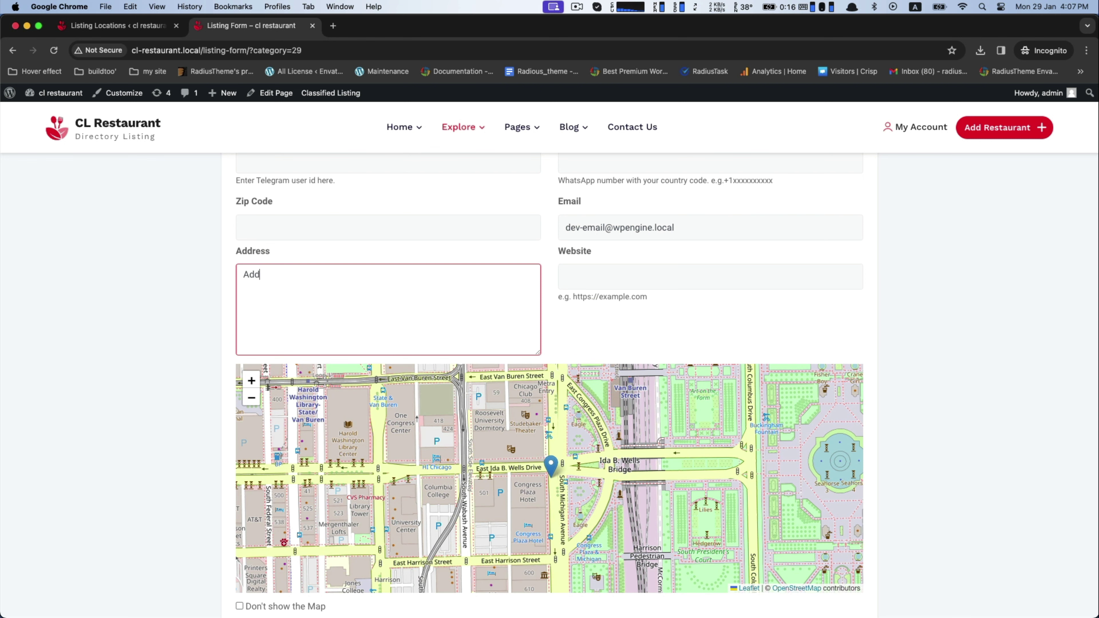
{"action": "type", "text": " of the restaruant"}
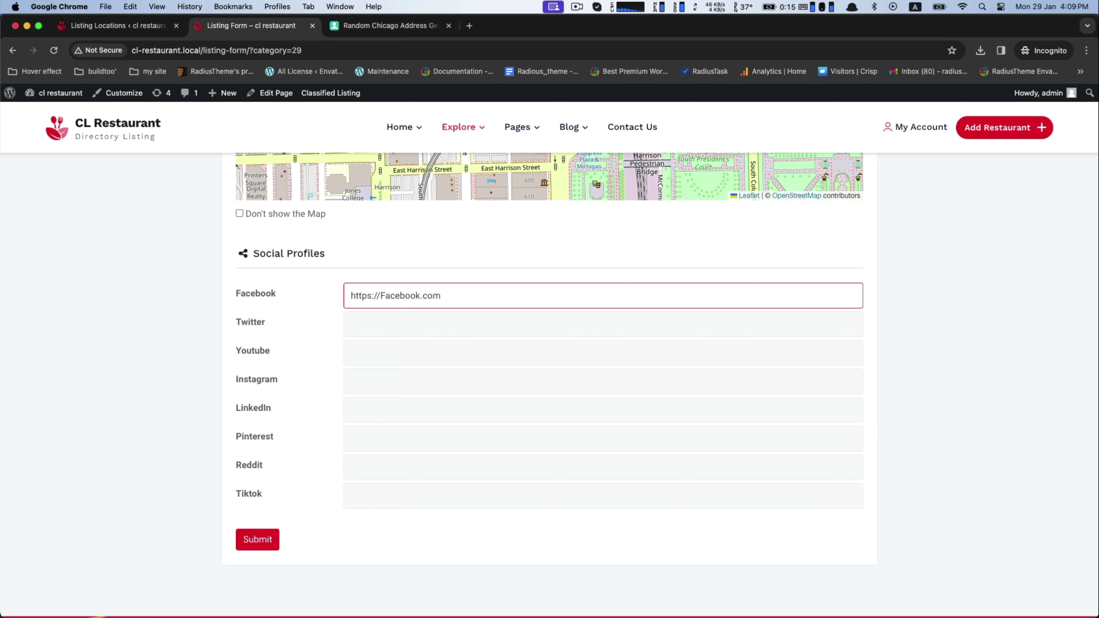
{"action": "left_click", "coordinate": [239, 545]}
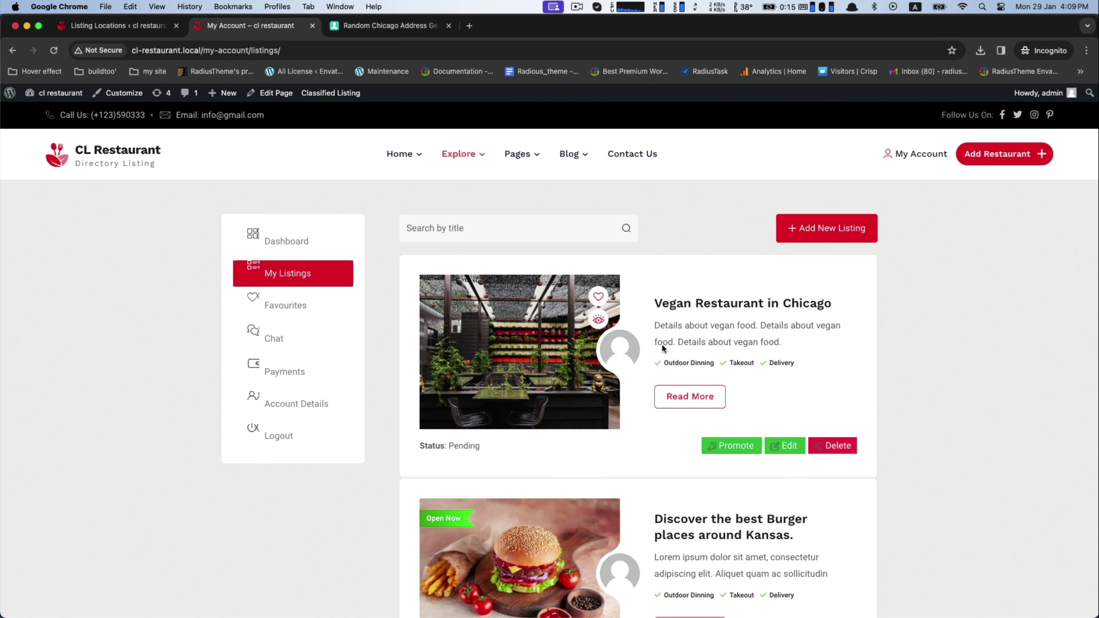
{"action": "scroll", "coordinate": [722, 312], "scroll_direction": "down", "scroll_amount": 3}
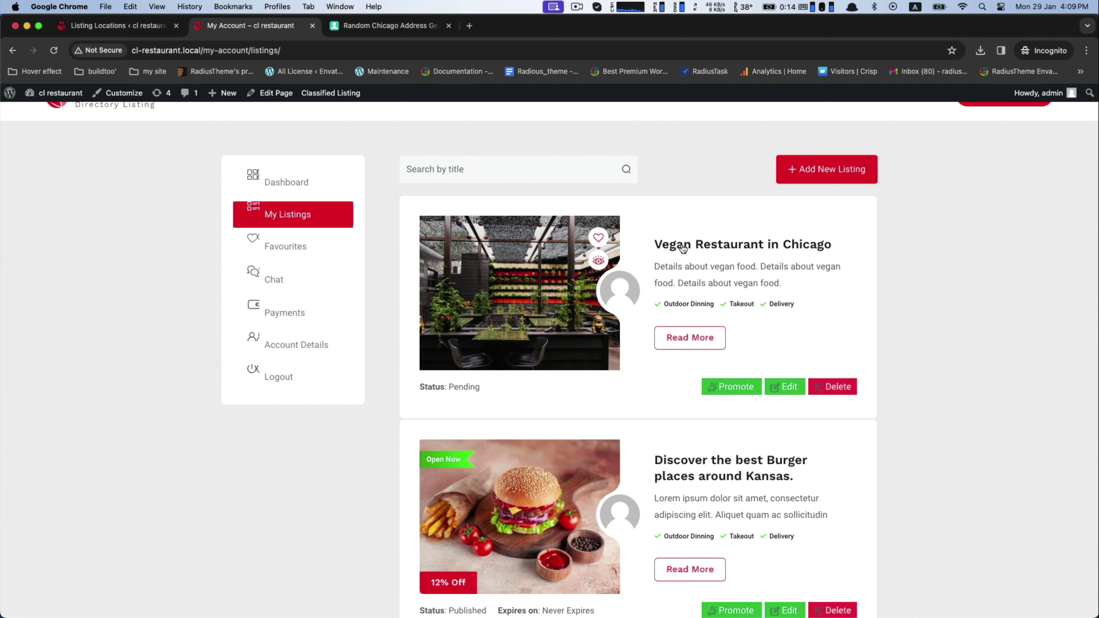
{"action": "left_click", "coordinate": [305, 216]}
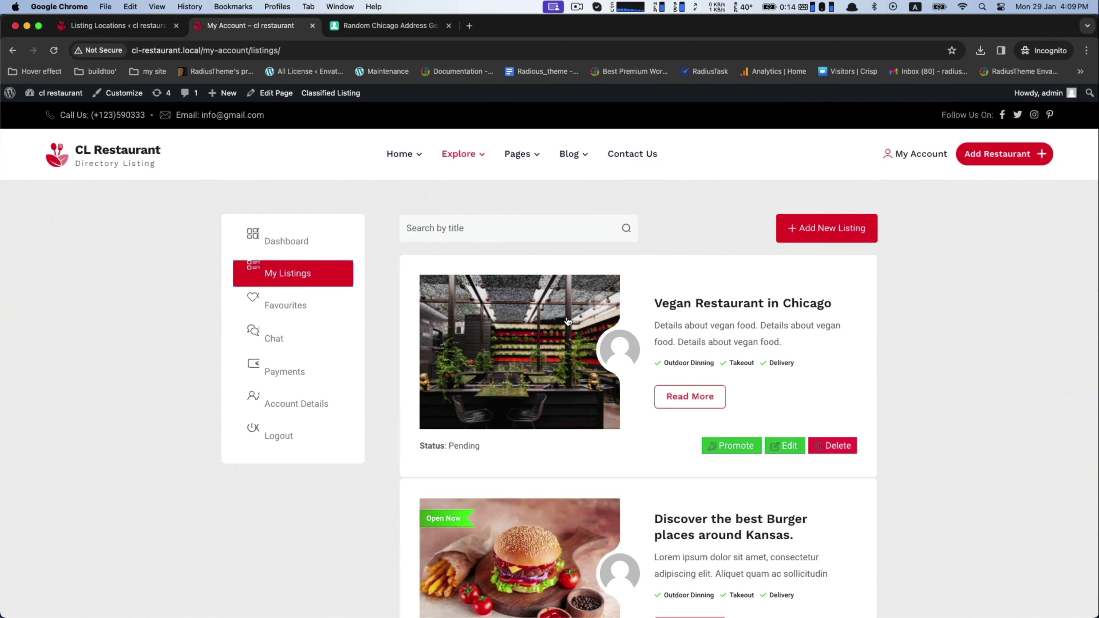
{"action": "left_click", "coordinate": [792, 304]}
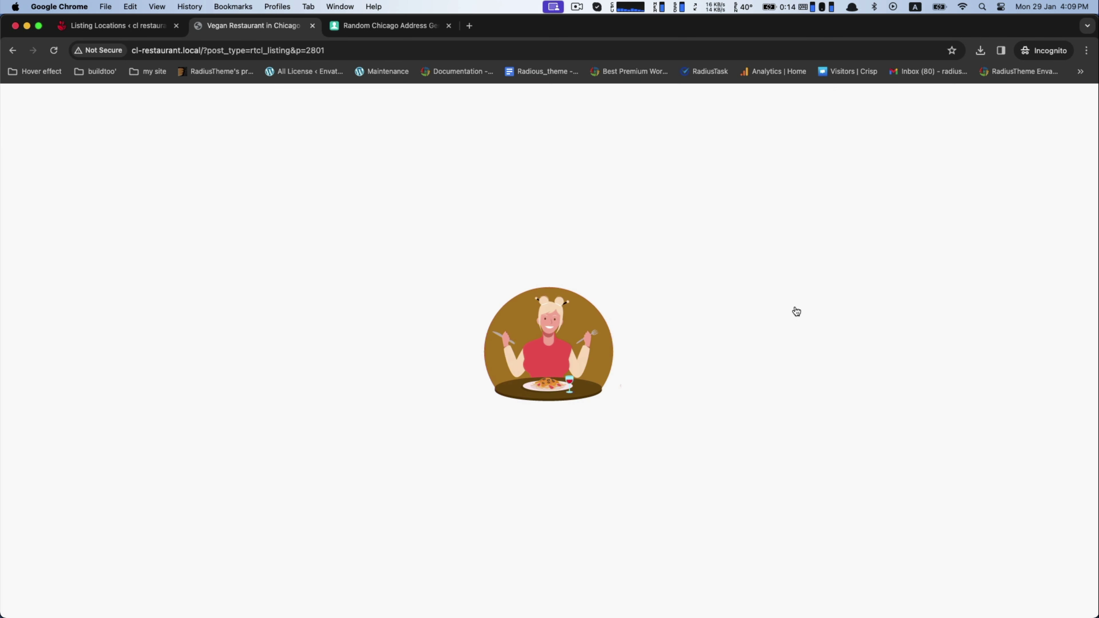
{"action": "scroll", "coordinate": [800, 386], "scroll_direction": "down", "scroll_amount": 10}
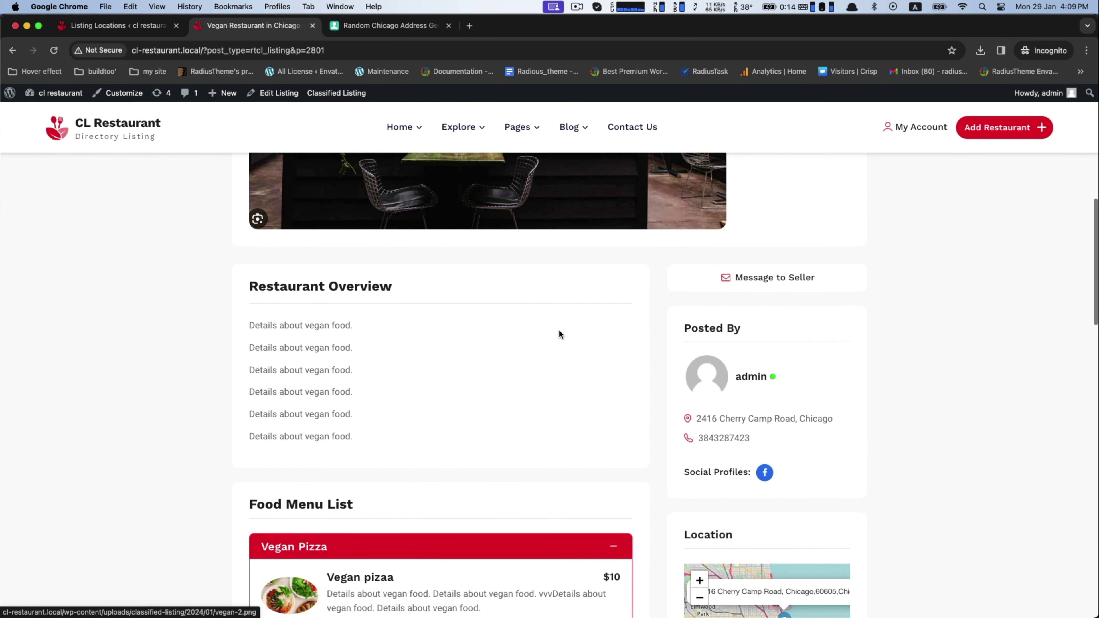
{"action": "scroll", "coordinate": [432, 281], "scroll_direction": "down", "scroll_amount": 5}
{"action": "left_click", "coordinate": [560, 224]}
{"action": "left_click", "coordinate": [562, 225]}
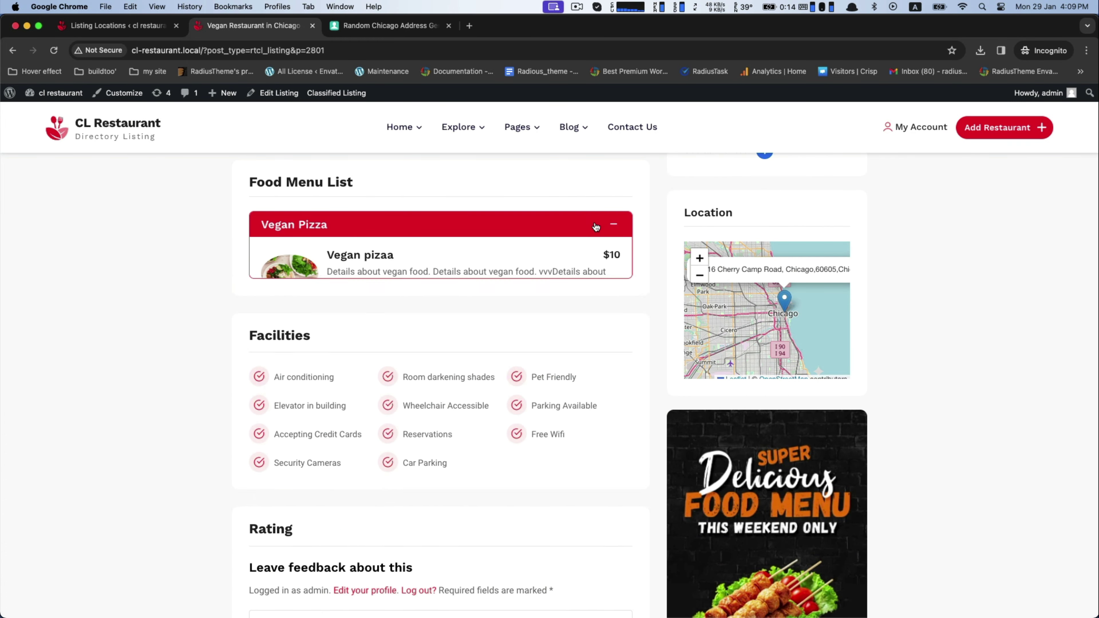
{"action": "scroll", "coordinate": [467, 329], "scroll_direction": "down", "scroll_amount": 10}
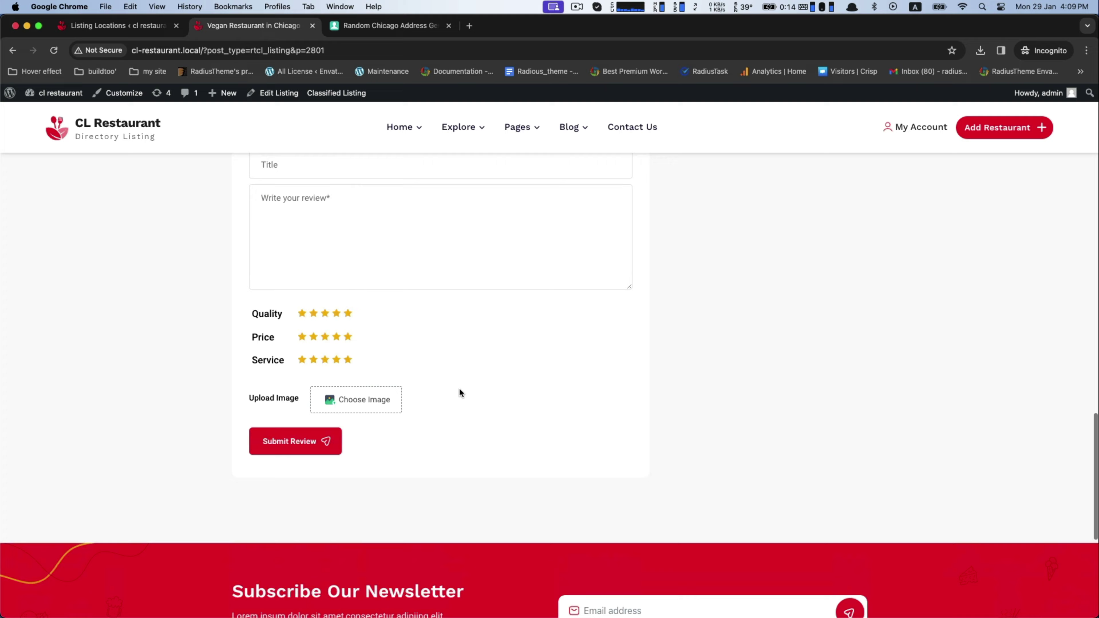
{"action": "scroll", "coordinate": [460, 390], "scroll_direction": "up", "scroll_amount": 12}
{"action": "scroll", "coordinate": [459, 387], "scroll_direction": "up", "scroll_amount": 5}
{"action": "scroll", "coordinate": [476, 381], "scroll_direction": "up", "scroll_amount": 10}
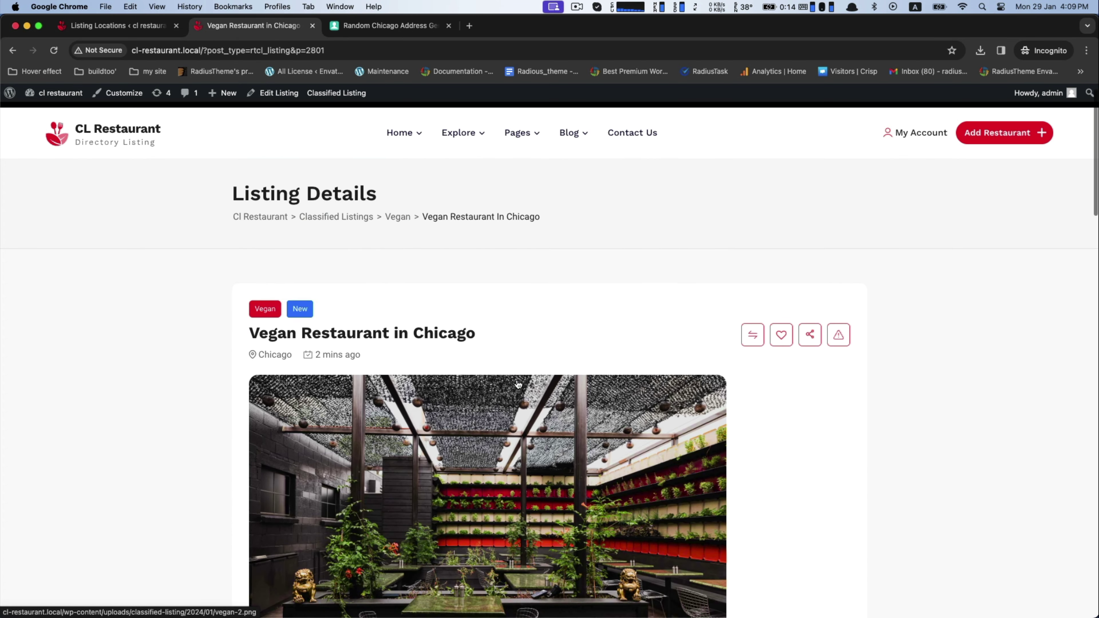
{"action": "left_click", "coordinate": [898, 157]}
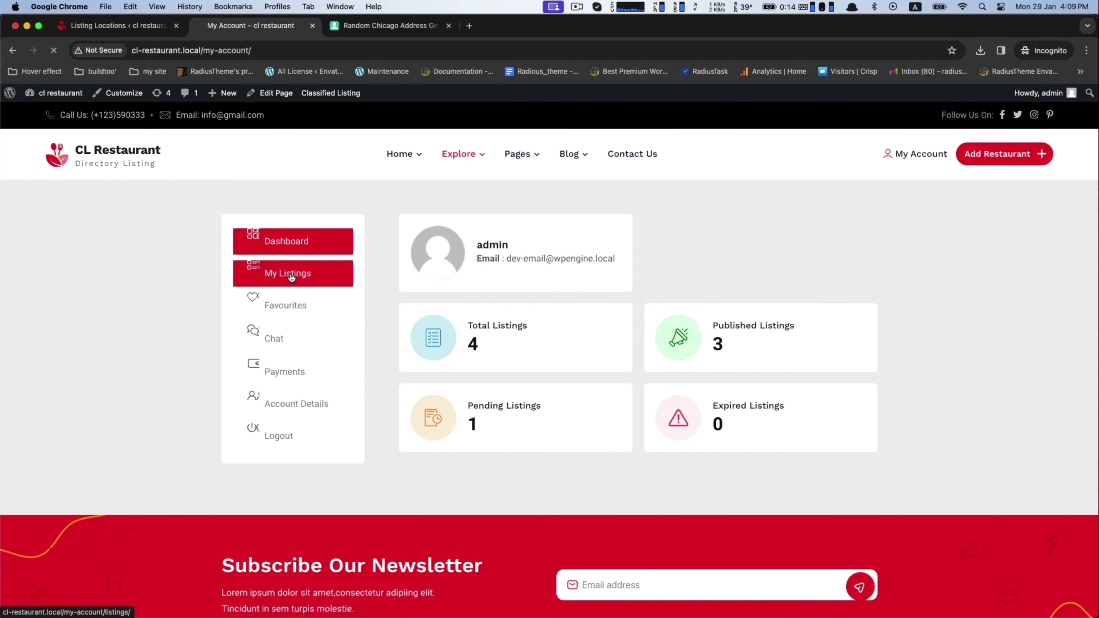
{"action": "left_click", "coordinate": [291, 278]}
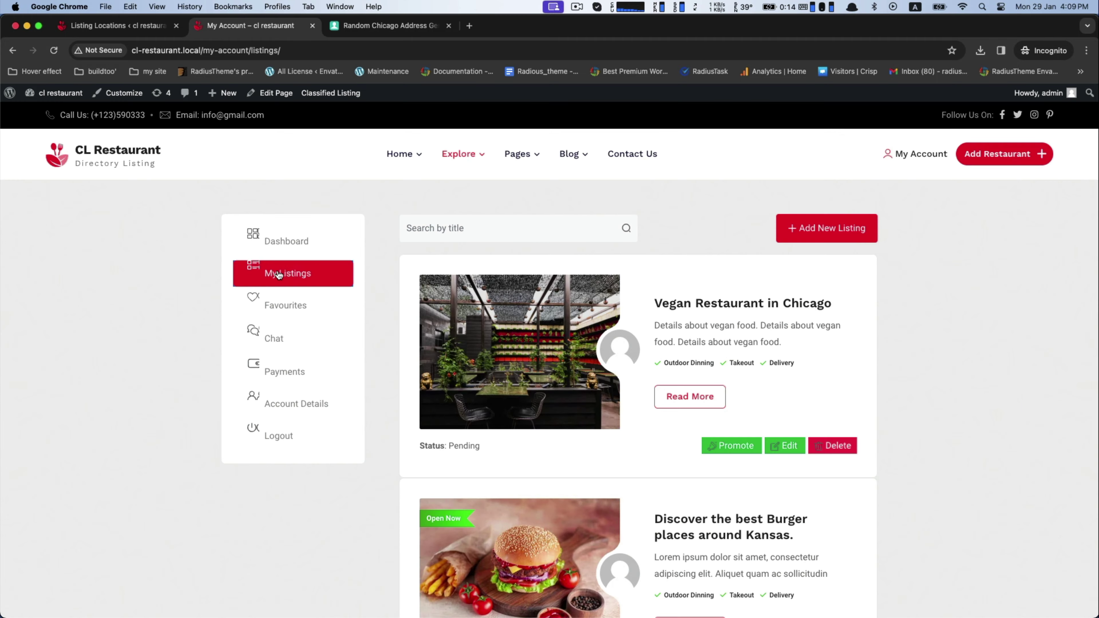
{"action": "scroll", "coordinate": [531, 383], "scroll_direction": "down", "scroll_amount": 10}
{"action": "scroll", "coordinate": [529, 379], "scroll_direction": "up", "scroll_amount": 10}
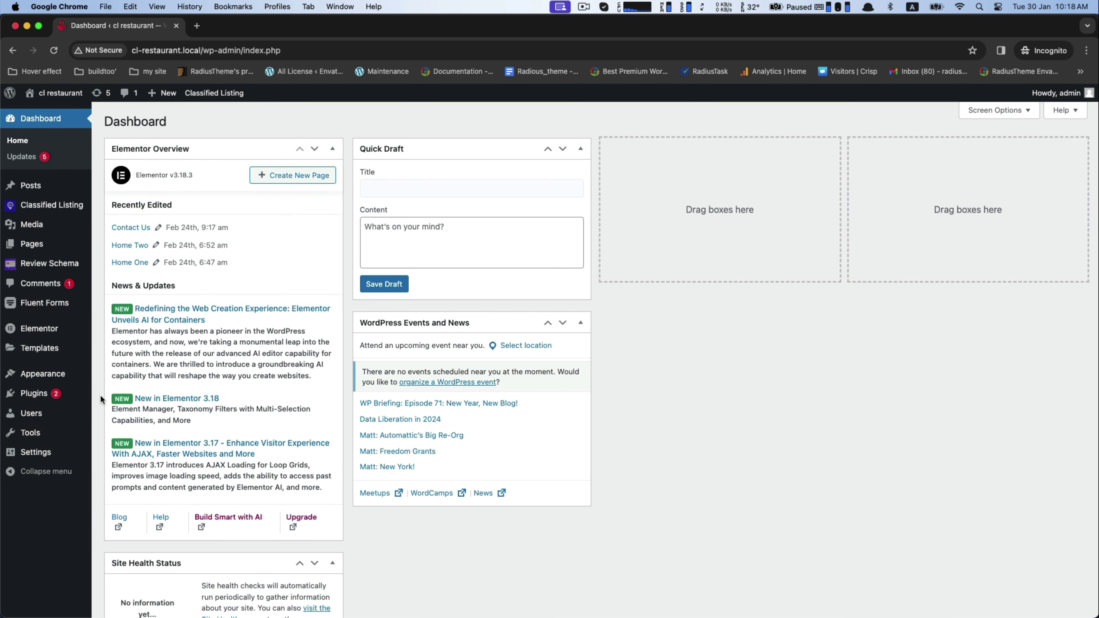
Step: Publish Package 1 at $10 for 15 days, allowing Top and Featured, with a description
{"action": "mouse_move", "coordinate": [52, 204]}
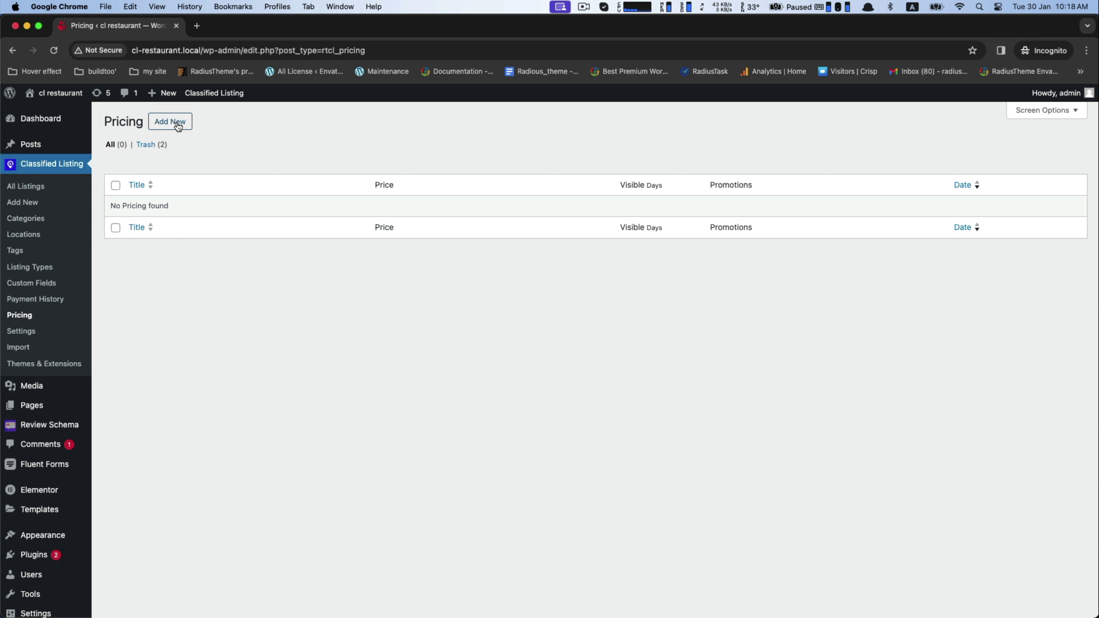
{"action": "left_click", "coordinate": [178, 126]}
{"action": "type", "text": "Package 1"}
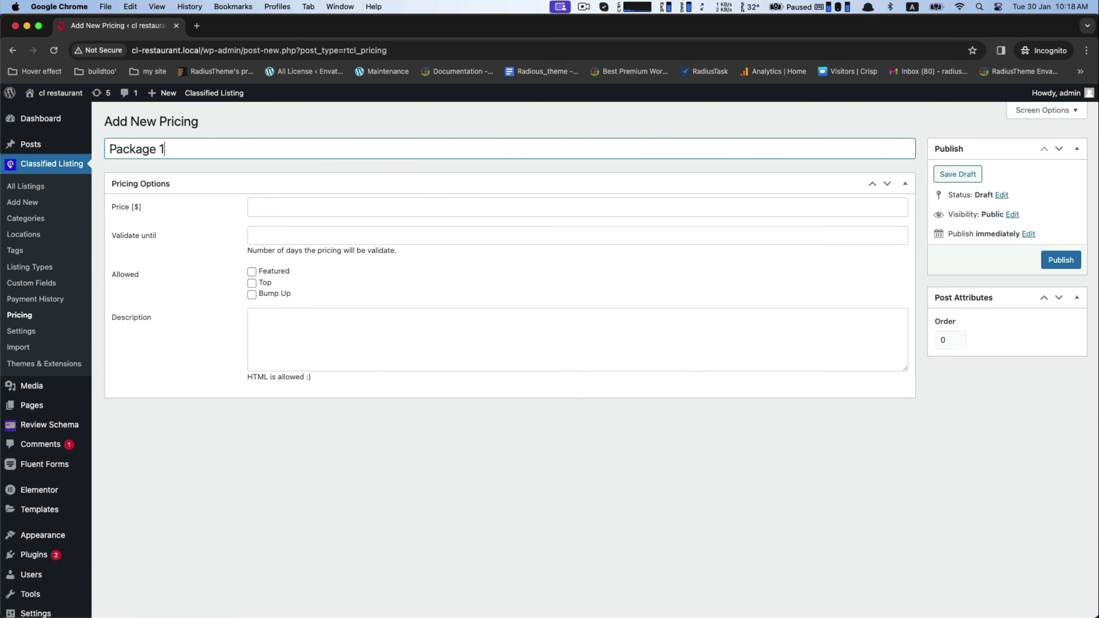
{"action": "left_click", "coordinate": [279, 207]}
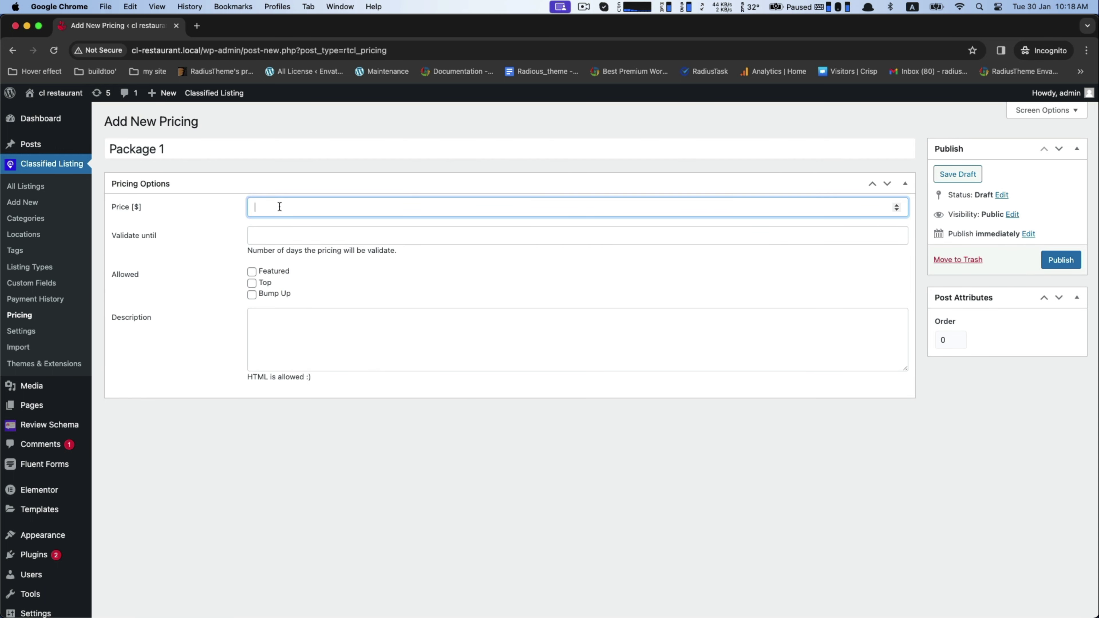
{"action": "left_click", "coordinate": [270, 234]}
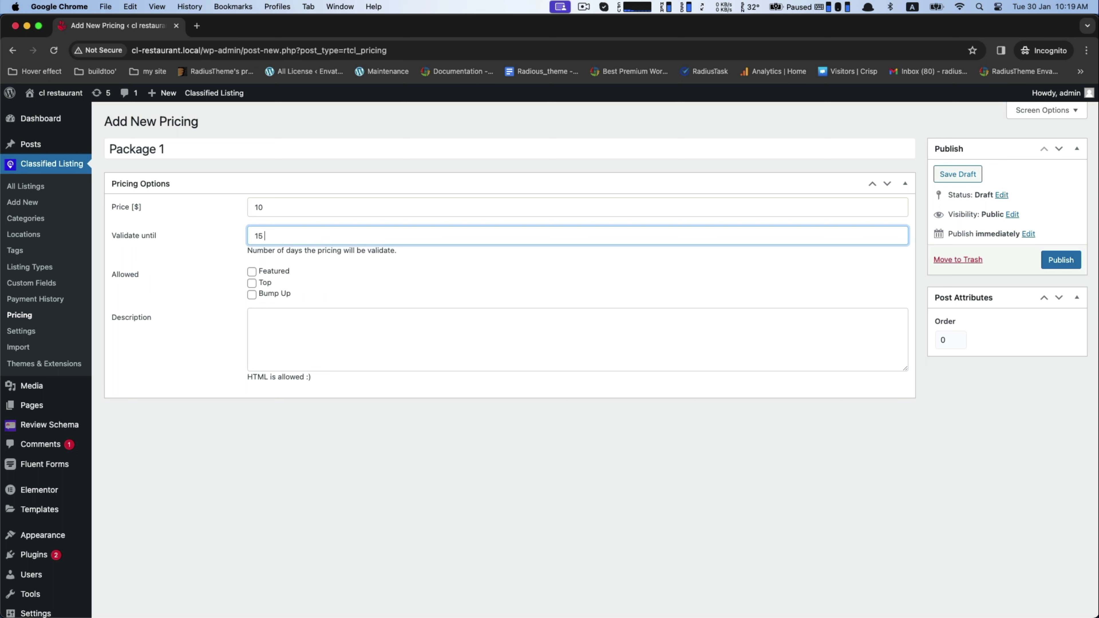
{"action": "left_click", "coordinate": [252, 283]}
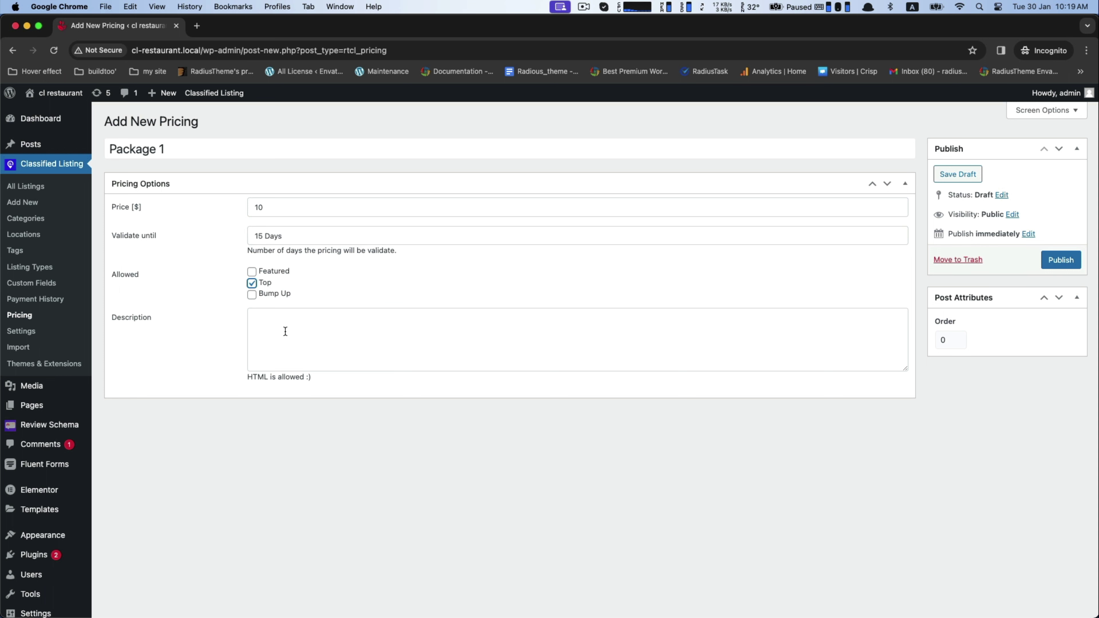
{"action": "key", "text": "shift+Tab"}
{"action": "key", "text": "space"}
{"action": "left_click", "coordinate": [300, 339]}
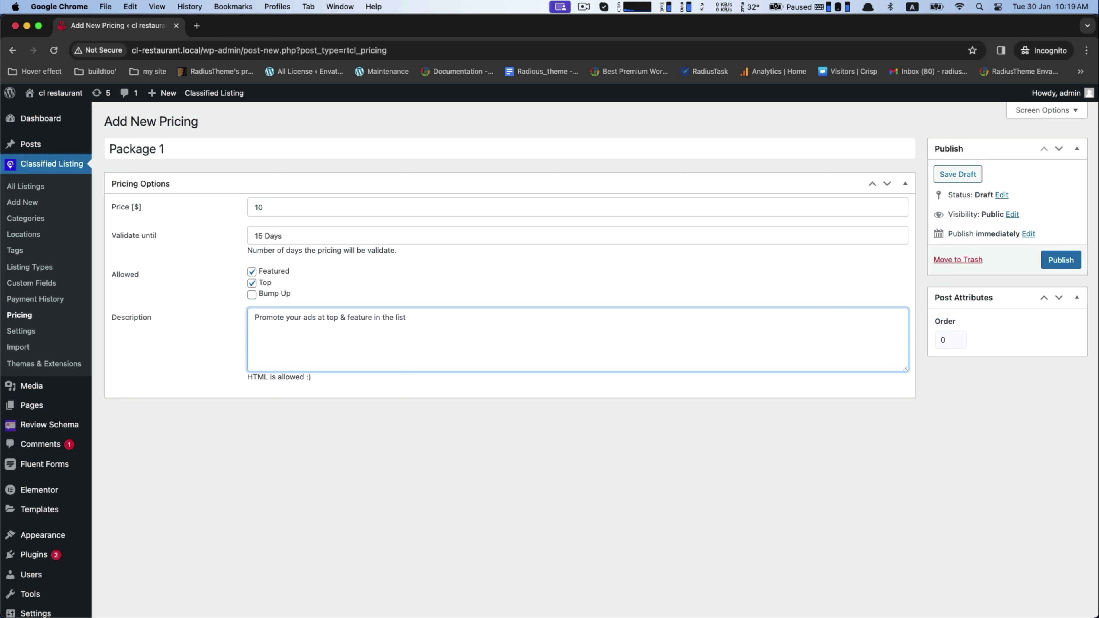
{"action": "left_click", "coordinate": [1061, 260]}
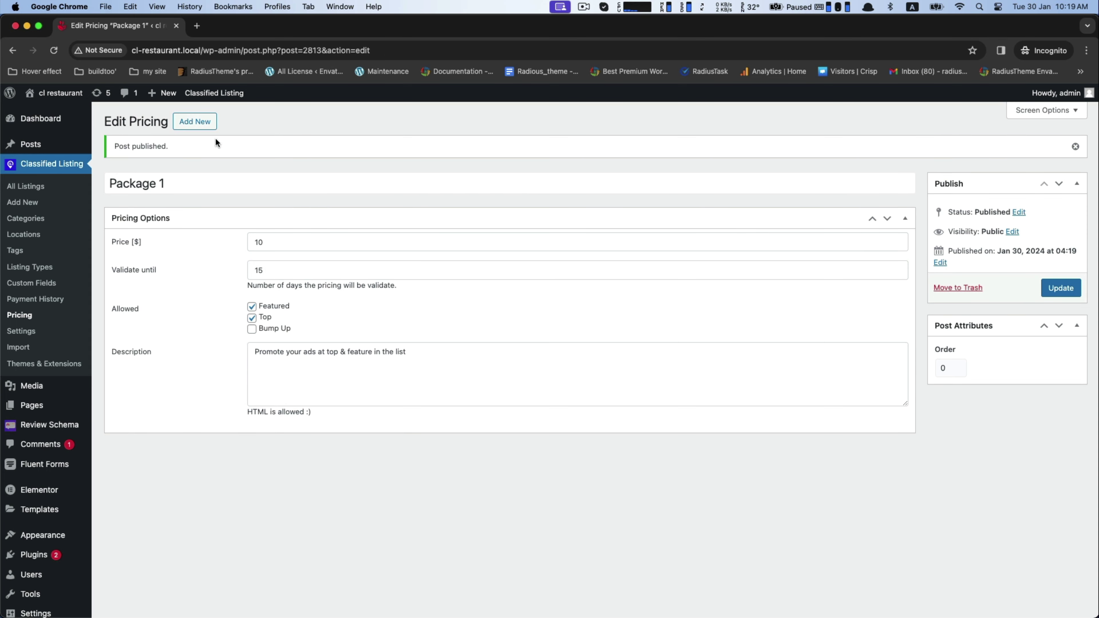
Step: Publish Package 2 at $20 for 30 days, allowing Featured and Top, with a description
{"action": "left_click", "coordinate": [200, 121]}
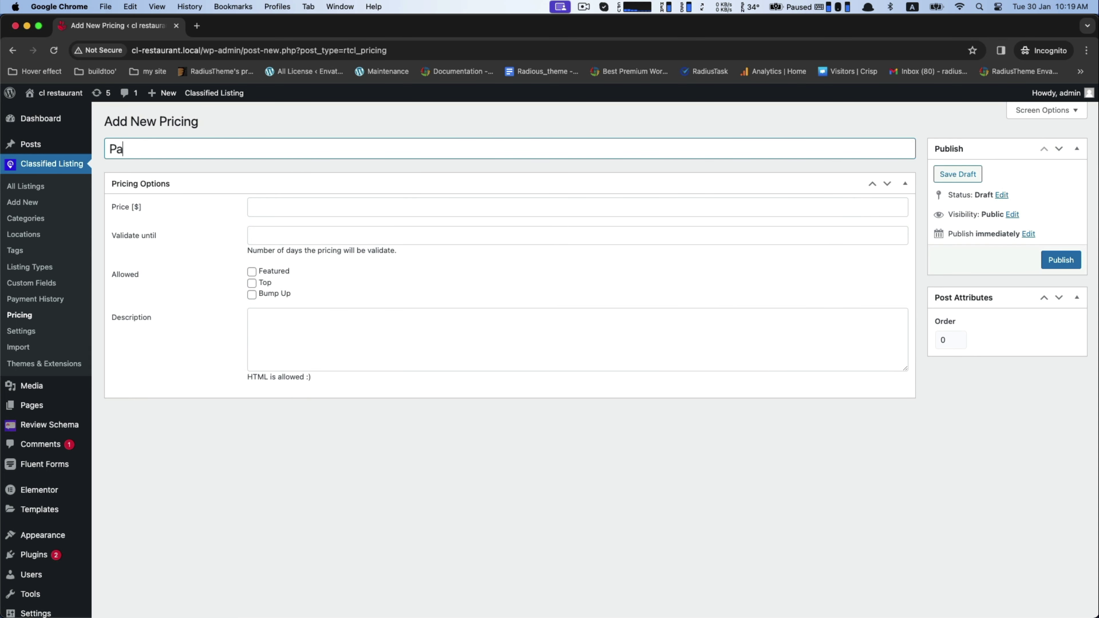
{"action": "left_click", "coordinate": [300, 215]}
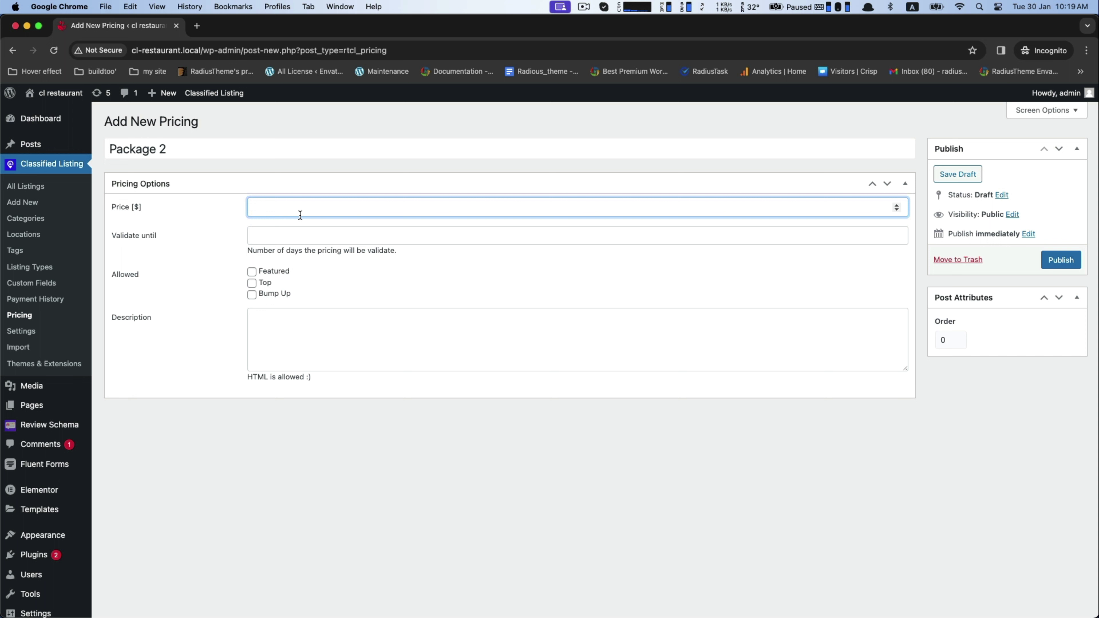
{"action": "left_click", "coordinate": [287, 229]}
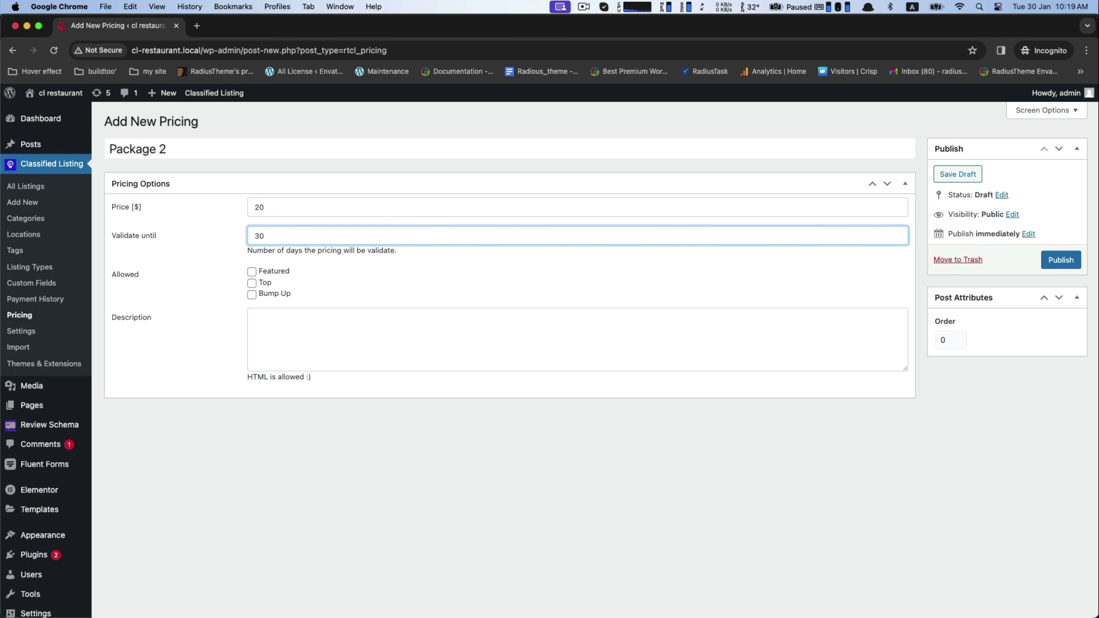
{"action": "left_click", "coordinate": [263, 273]}
{"action": "left_click", "coordinate": [256, 283]}
{"action": "left_click", "coordinate": [297, 320]}
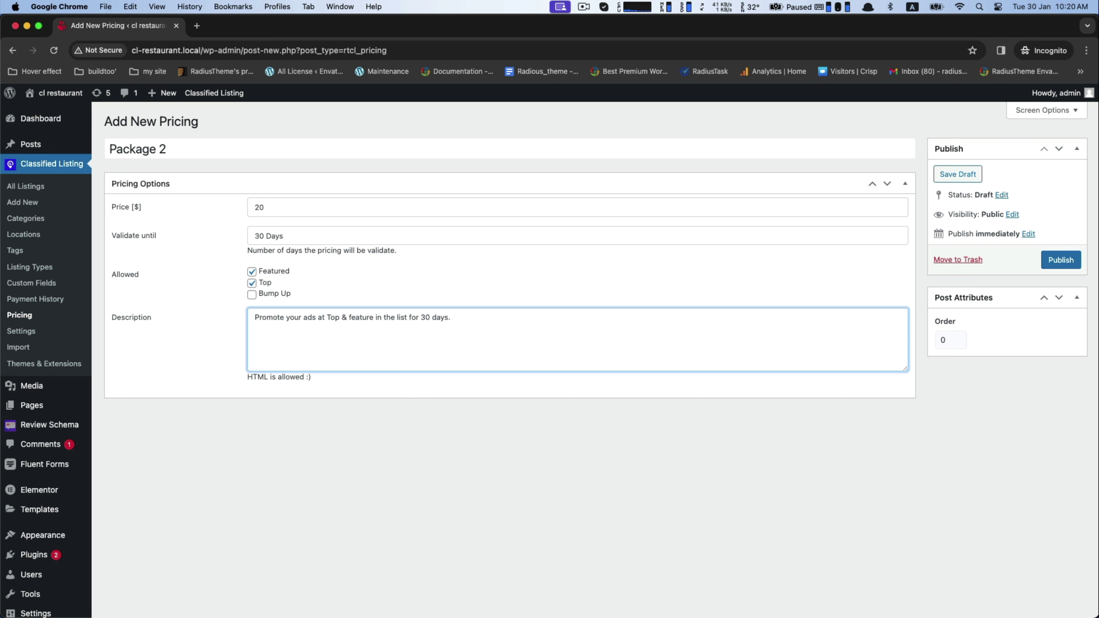
{"action": "left_click", "coordinate": [1047, 264]}
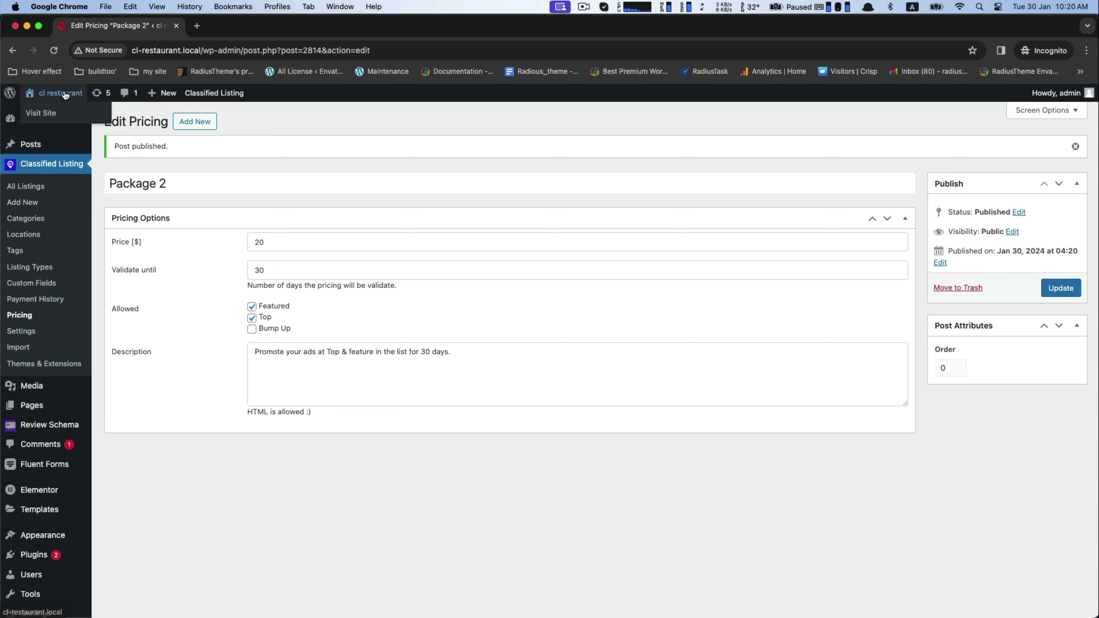
Step: Open the public site in a new tab and go to My Account > My Listings
{"action": "right_click", "coordinate": [31, 109]}
{"action": "left_click", "coordinate": [56, 113]}
{"action": "key", "text": "ctrl+Tab"}
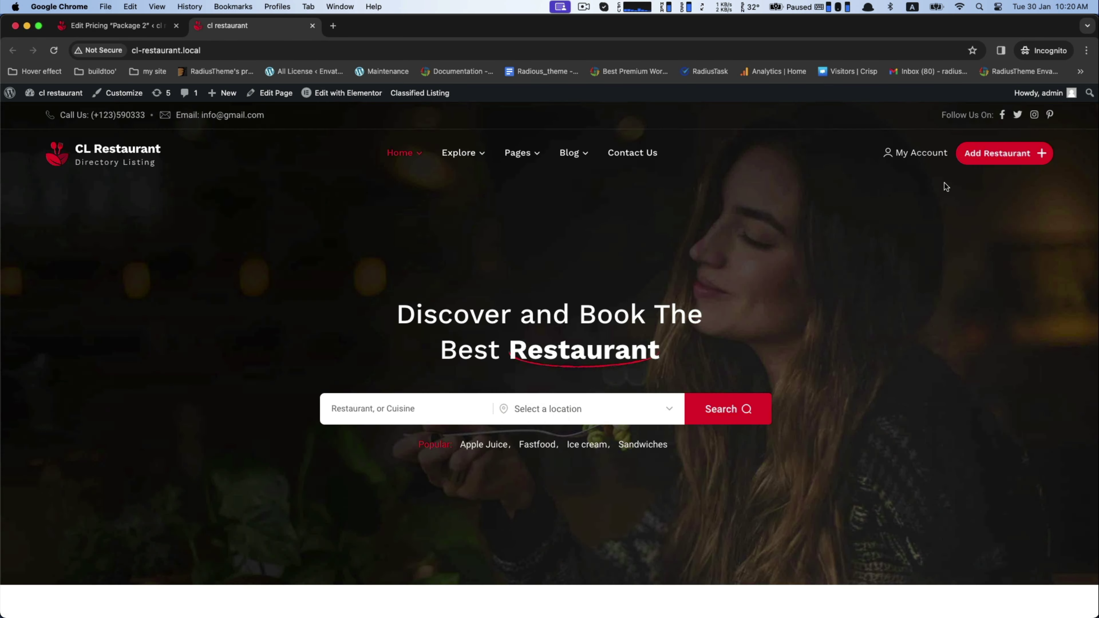
{"action": "left_click", "coordinate": [907, 156]}
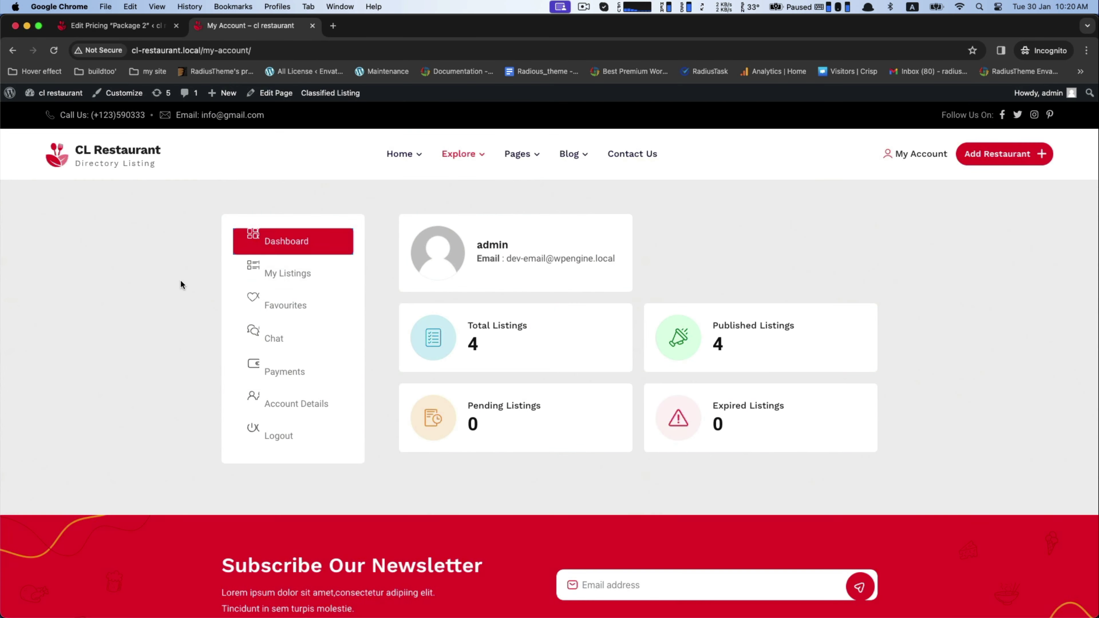
{"action": "left_click", "coordinate": [285, 275]}
{"action": "scroll", "coordinate": [605, 303], "scroll_direction": "down", "scroll_amount": 20}
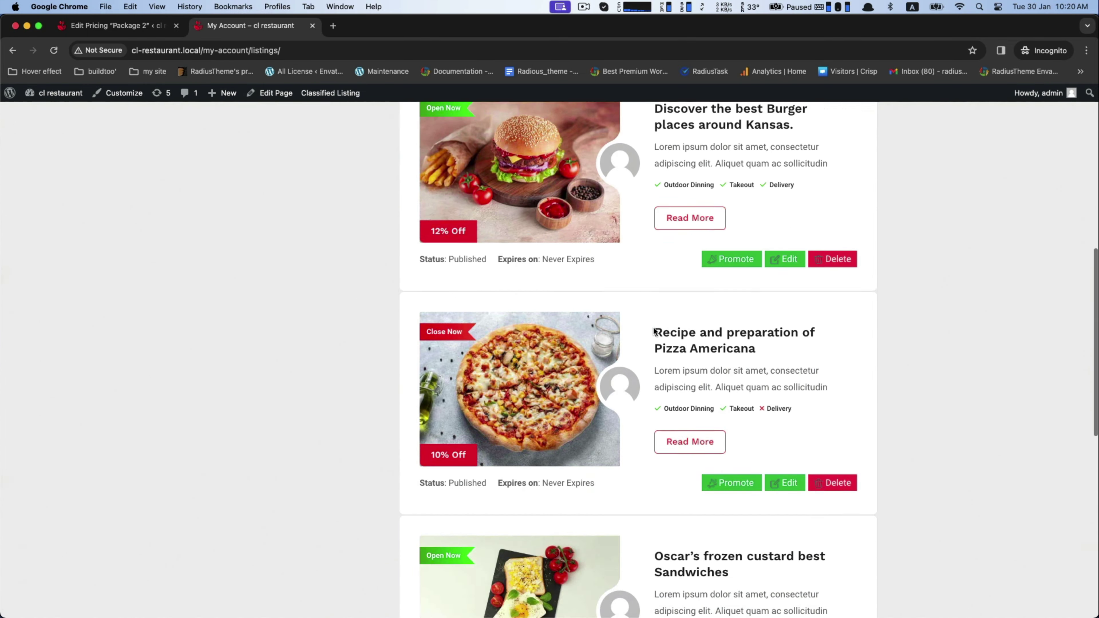
{"action": "scroll", "coordinate": [653, 329], "scroll_direction": "up", "scroll_amount": 7}
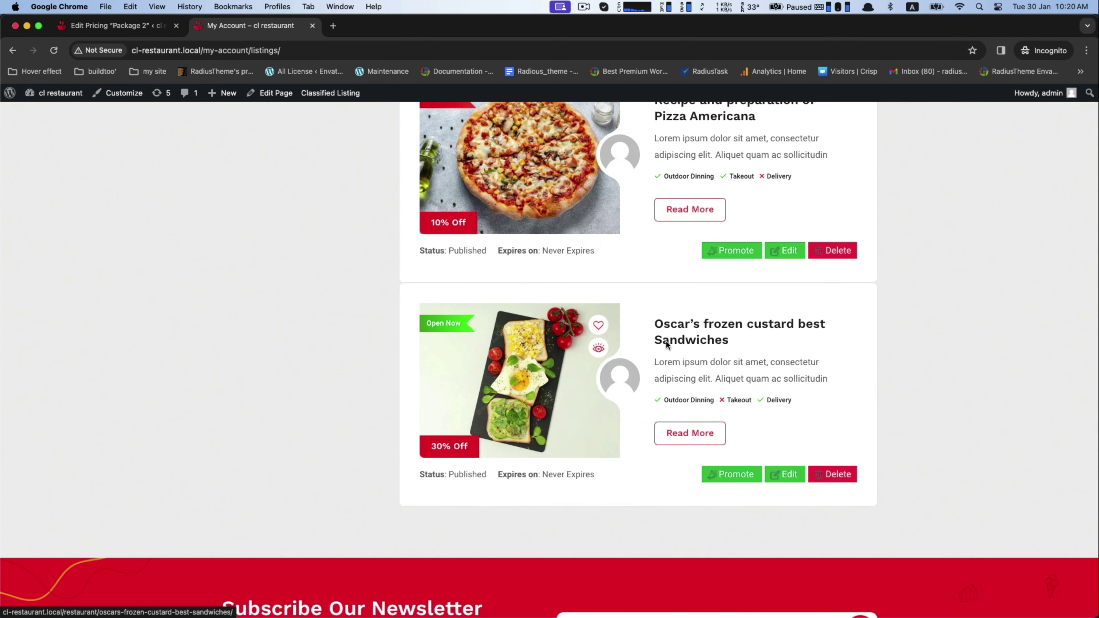
Step: Promote Oscar's sandwiches listing with Package 1, paying by Direct Bank Transfer
{"action": "left_click", "coordinate": [727, 478]}
{"action": "scroll", "coordinate": [429, 389], "scroll_direction": "down", "scroll_amount": 3}
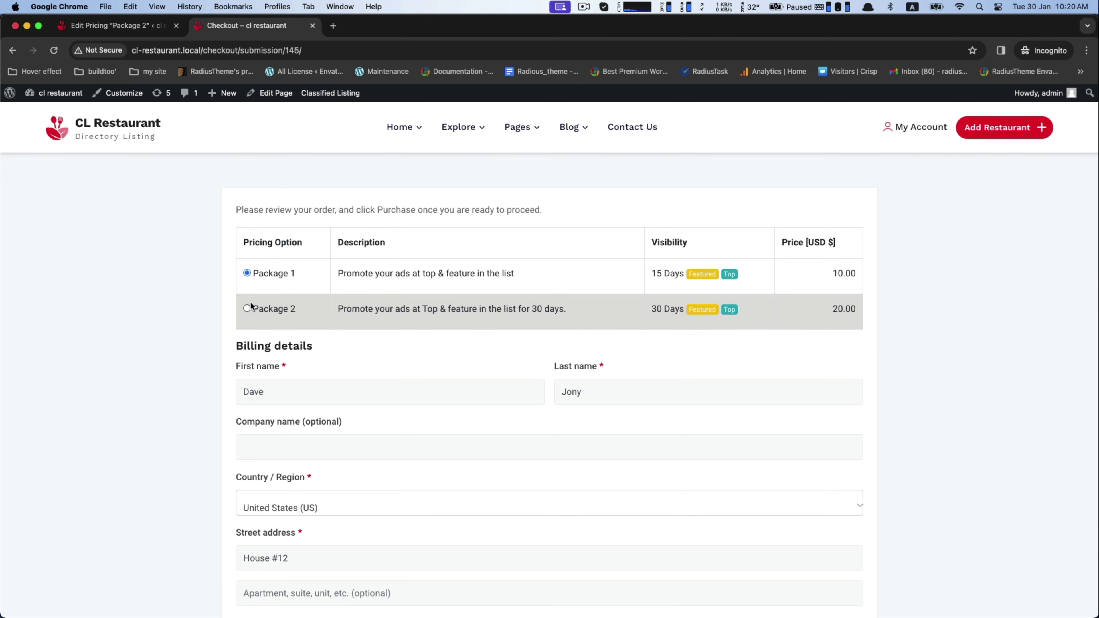
{"action": "scroll", "coordinate": [476, 326], "scroll_direction": "down", "scroll_amount": 15}
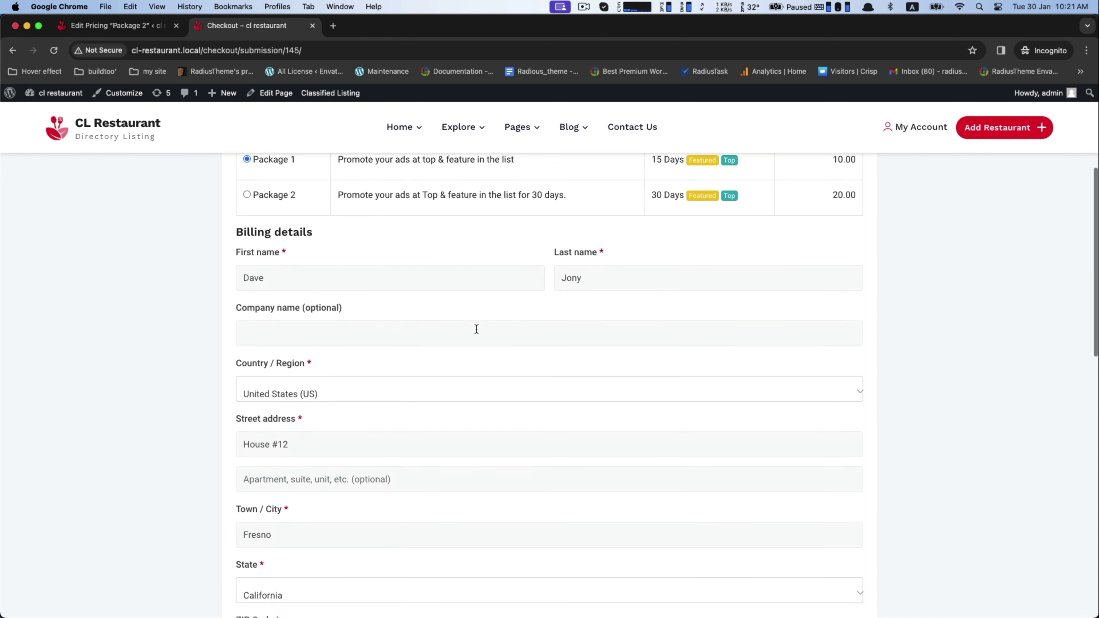
{"action": "left_click", "coordinate": [290, 344]}
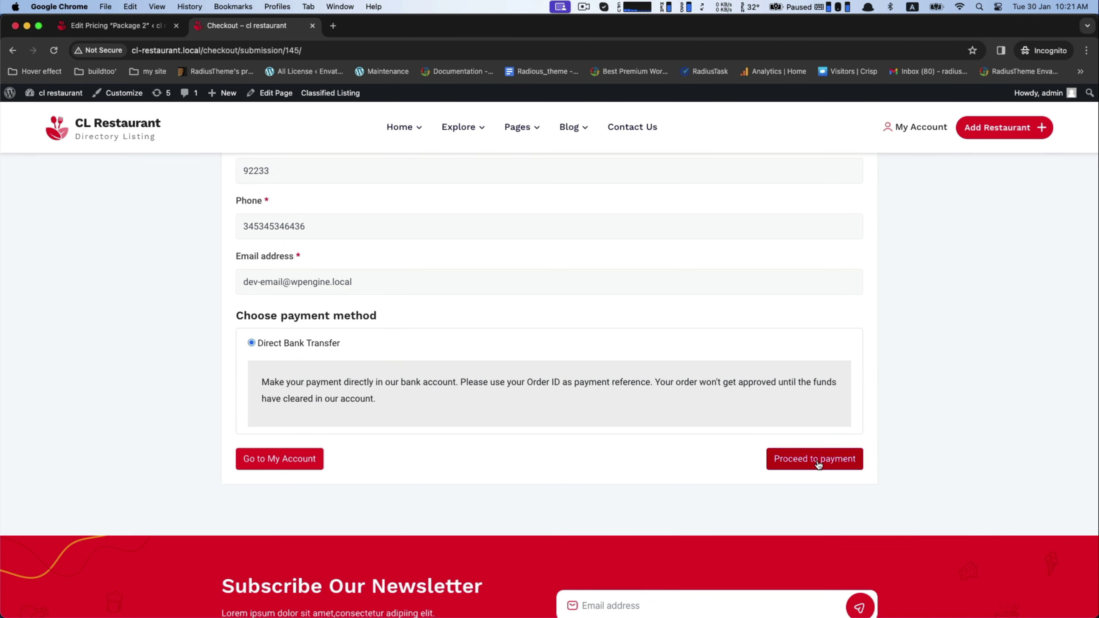
{"action": "left_click", "coordinate": [815, 458]}
{"action": "scroll", "coordinate": [538, 375], "scroll_direction": "down", "scroll_amount": 5}
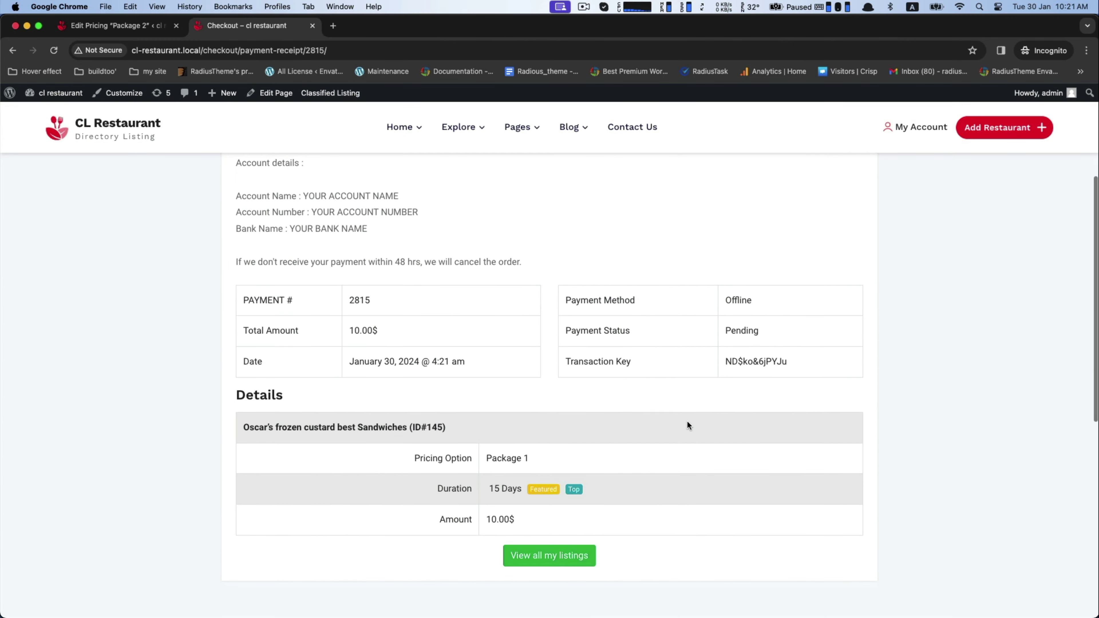
Step: In Payment History, set order #2815 to Completed and update it, then return to the site's My Account
{"action": "left_click", "coordinate": [115, 25]}
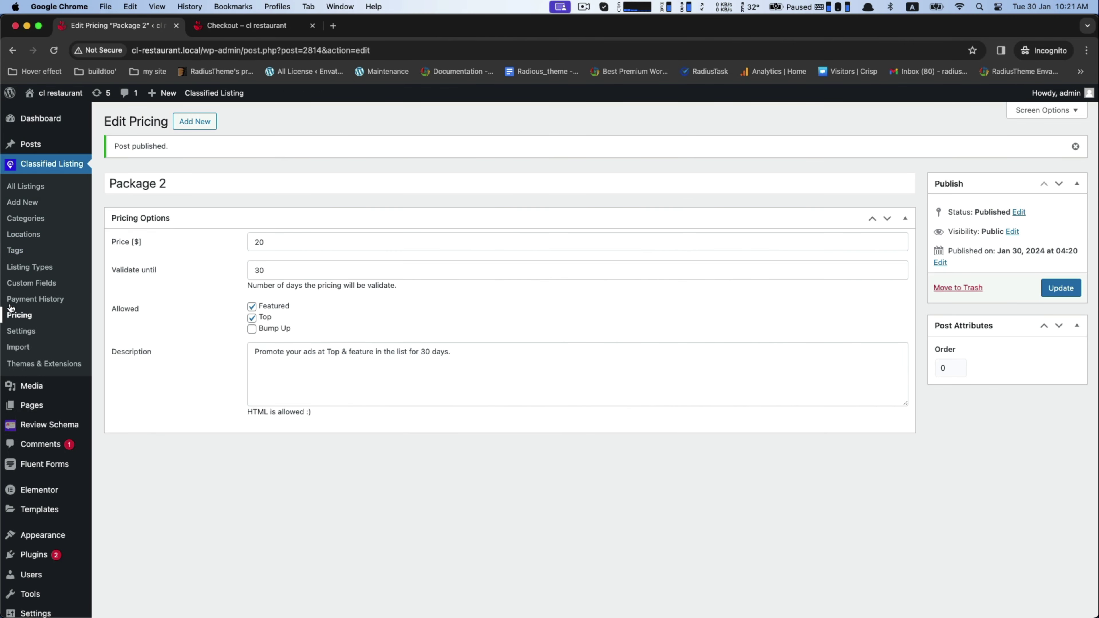
{"action": "left_click", "coordinate": [19, 303]}
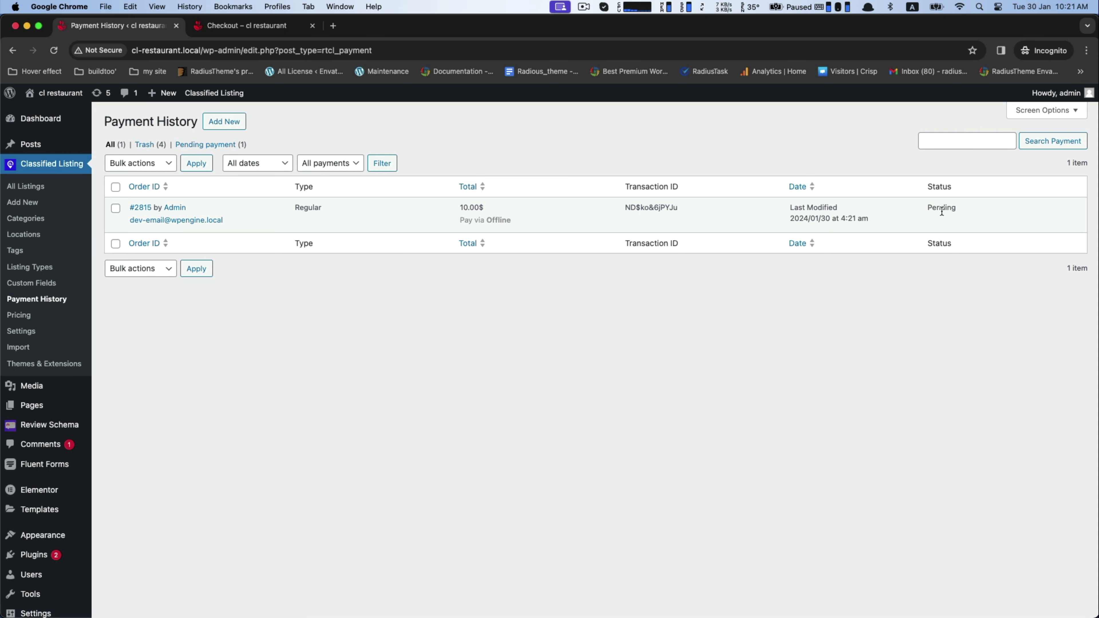
{"action": "left_click", "coordinate": [138, 208]}
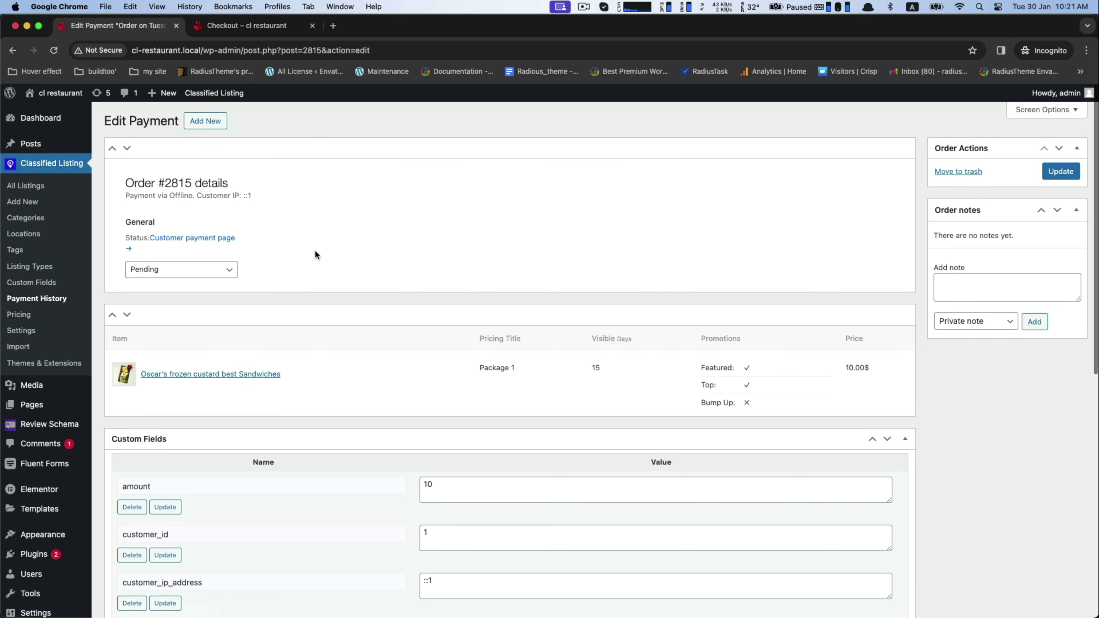
{"action": "scroll", "coordinate": [314, 253], "scroll_direction": "down", "scroll_amount": 2}
{"action": "left_click", "coordinate": [195, 189]}
{"action": "left_click", "coordinate": [155, 226]}
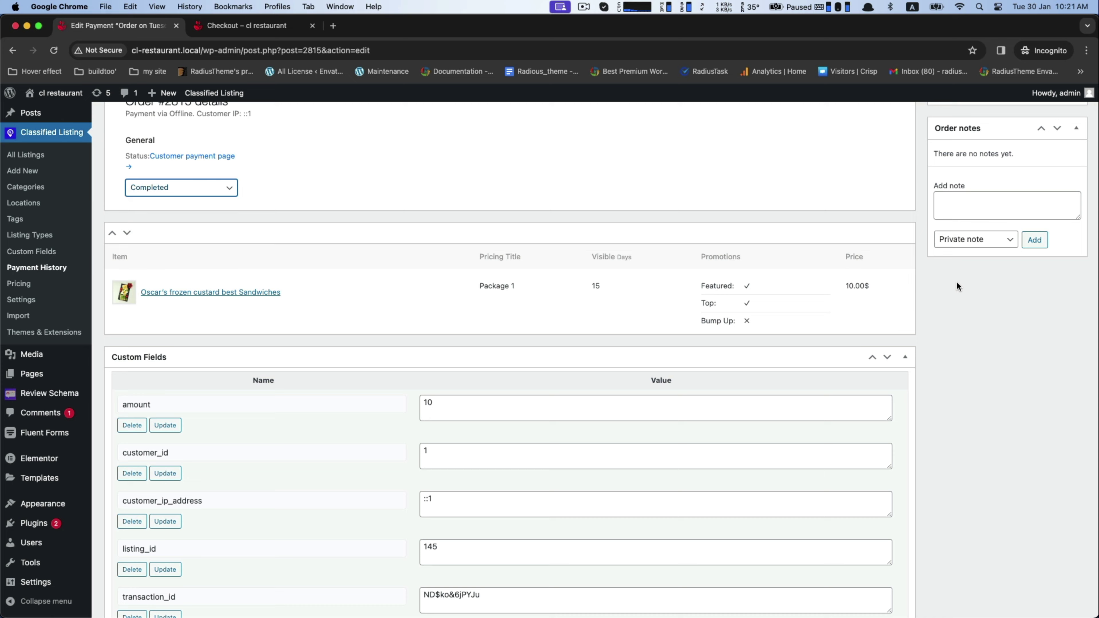
{"action": "scroll", "coordinate": [957, 285], "scroll_direction": "up", "scroll_amount": 3}
{"action": "left_click", "coordinate": [1060, 173]}
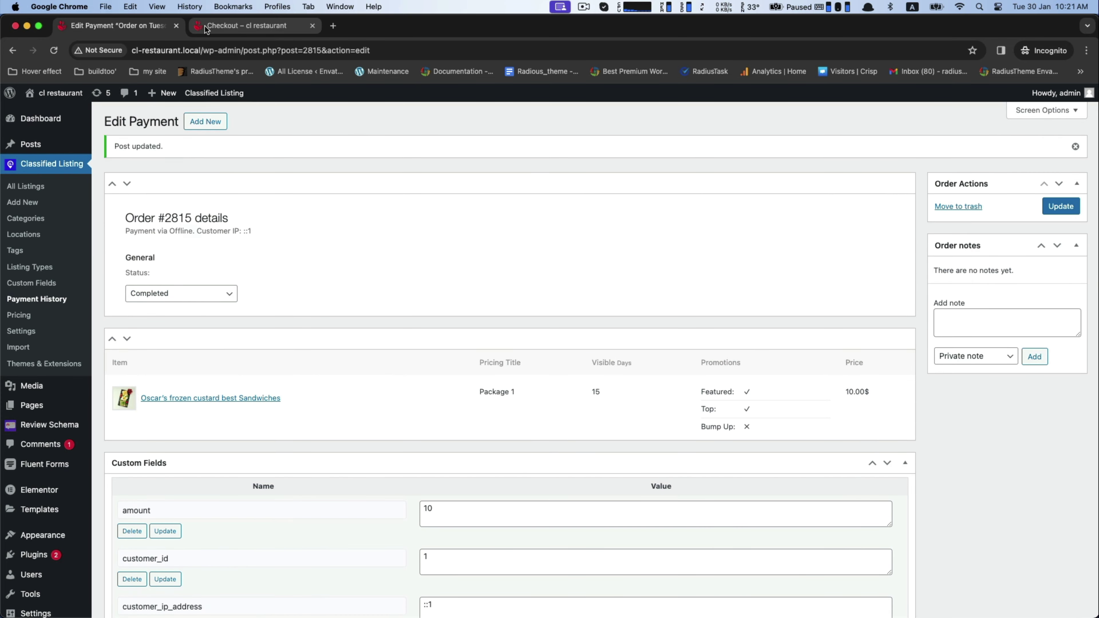
{"action": "left_click", "coordinate": [247, 25]}
{"action": "left_click", "coordinate": [913, 126]}
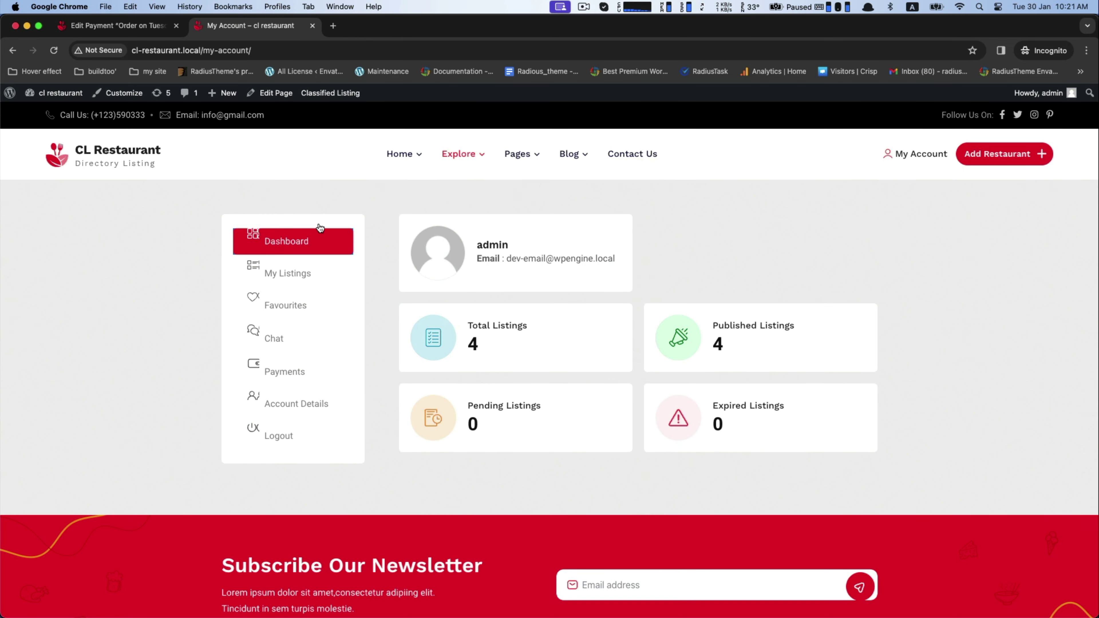
Step: Open the Explore > Listings page in a new tab and switch it to list view
{"action": "mouse_move", "coordinate": [461, 154]}
{"action": "right_click", "coordinate": [450, 197]}
{"action": "left_click", "coordinate": [489, 204]}
{"action": "left_click", "coordinate": [360, 33]}
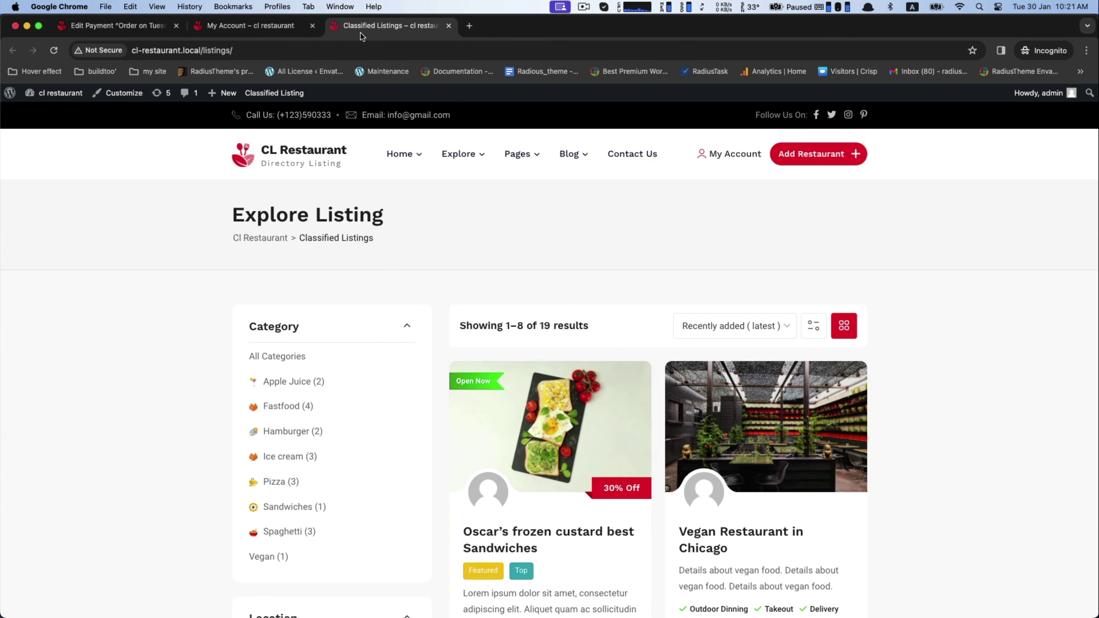
{"action": "scroll", "coordinate": [503, 245], "scroll_direction": "down", "scroll_amount": 8}
{"action": "scroll", "coordinate": [503, 342], "scroll_direction": "up", "scroll_amount": 5}
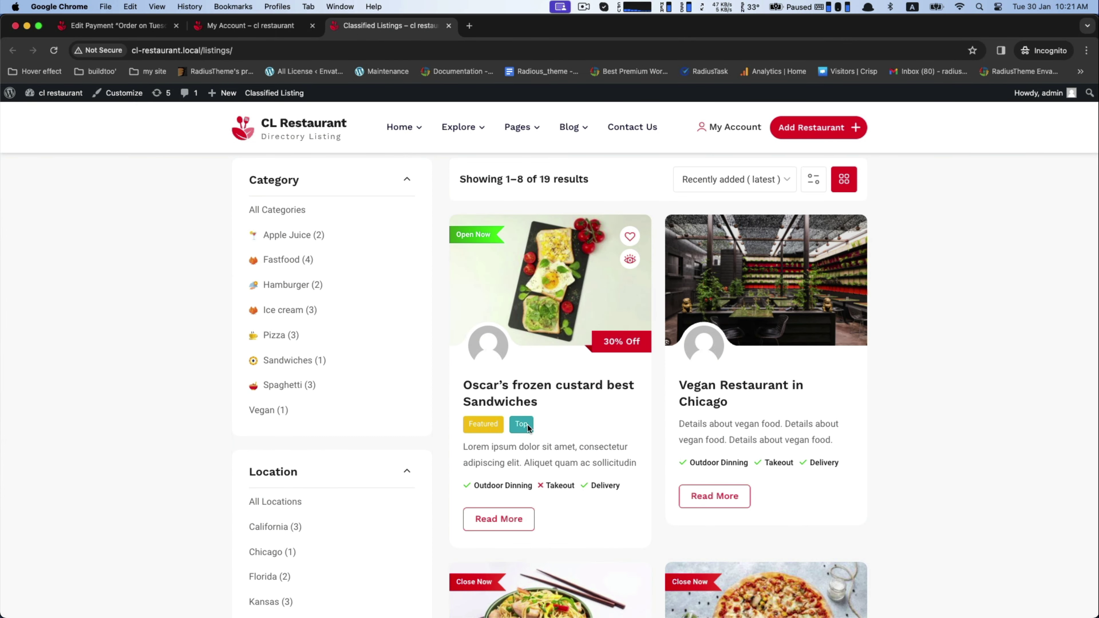
{"action": "left_click", "coordinate": [818, 181]}
{"action": "scroll", "coordinate": [780, 331], "scroll_direction": "down", "scroll_amount": 3}
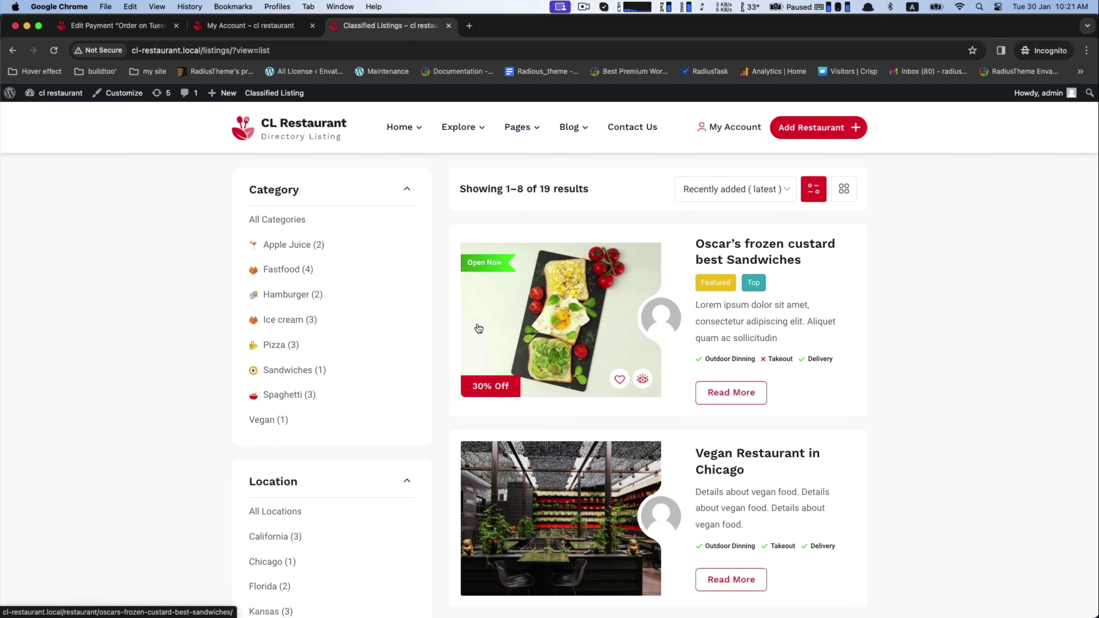
Step: Back on My Account, open My Listings to check Oscar's Featured and Top badges
{"action": "left_click", "coordinate": [251, 26]}
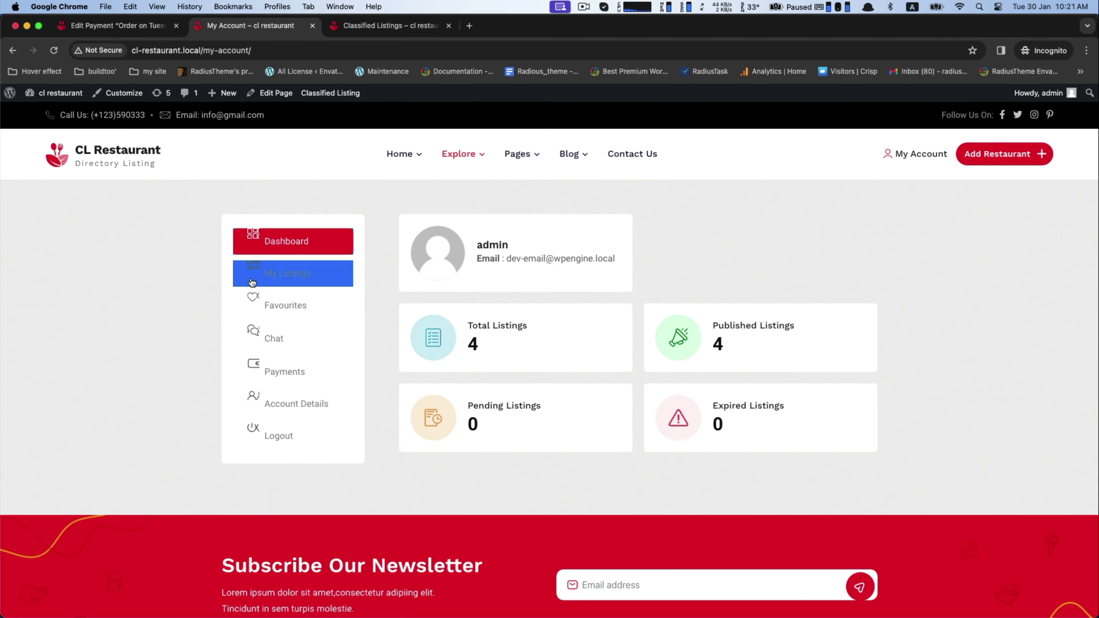
{"action": "left_click", "coordinate": [289, 273]}
{"action": "scroll", "coordinate": [541, 388], "scroll_direction": "down", "scroll_amount": 10}
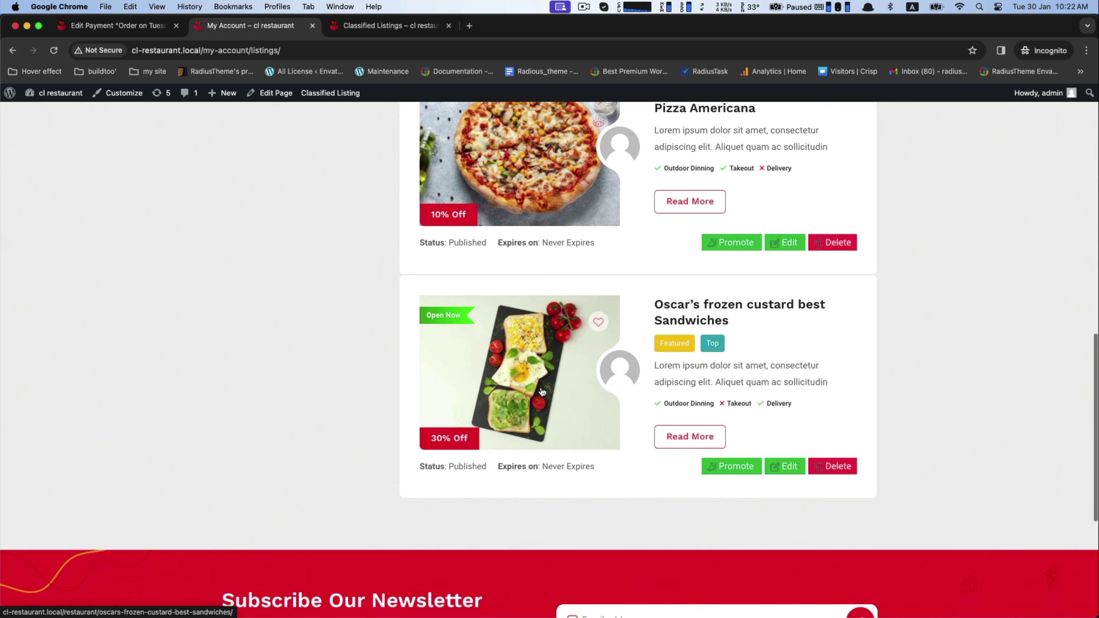
{"action": "scroll", "coordinate": [541, 387], "scroll_direction": "up", "scroll_amount": 5}
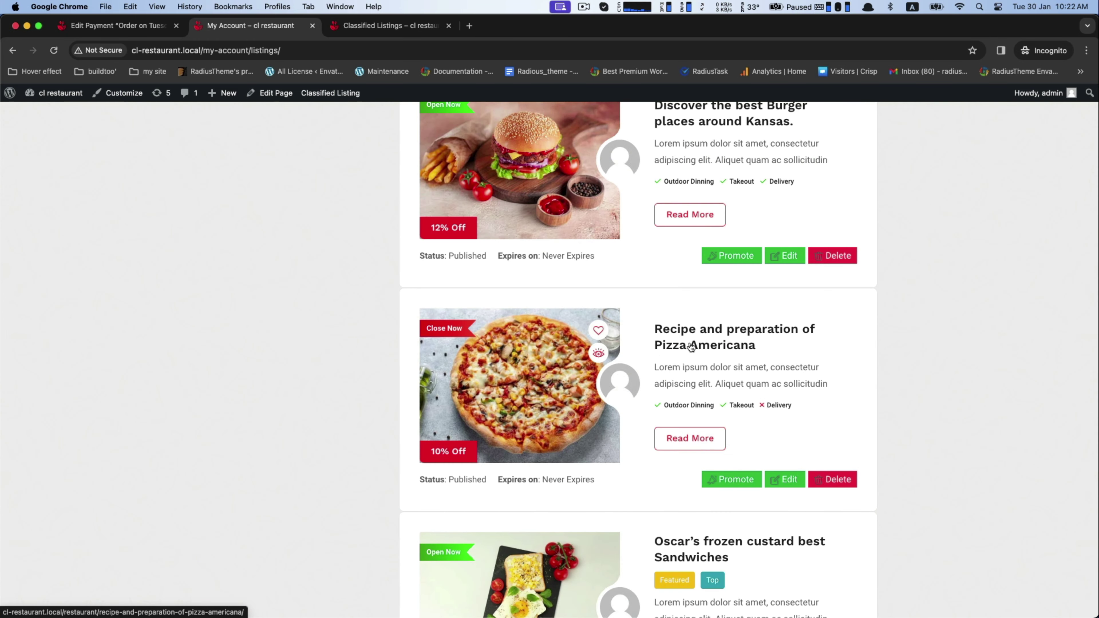
Step: Promote the Pizza Americana listing with Package 2 and proceed to payment
{"action": "left_click", "coordinate": [719, 479]}
{"action": "scroll", "coordinate": [358, 217], "scroll_direction": "down", "scroll_amount": 4}
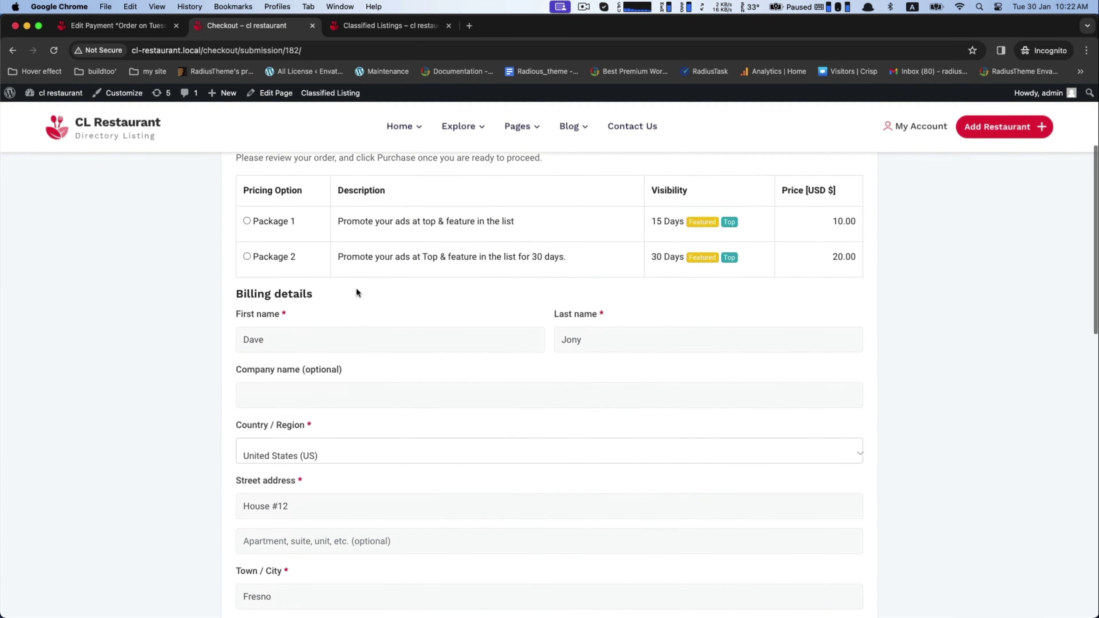
{"action": "left_click", "coordinate": [247, 253]}
{"action": "scroll", "coordinate": [312, 362], "scroll_direction": "down", "scroll_amount": 14}
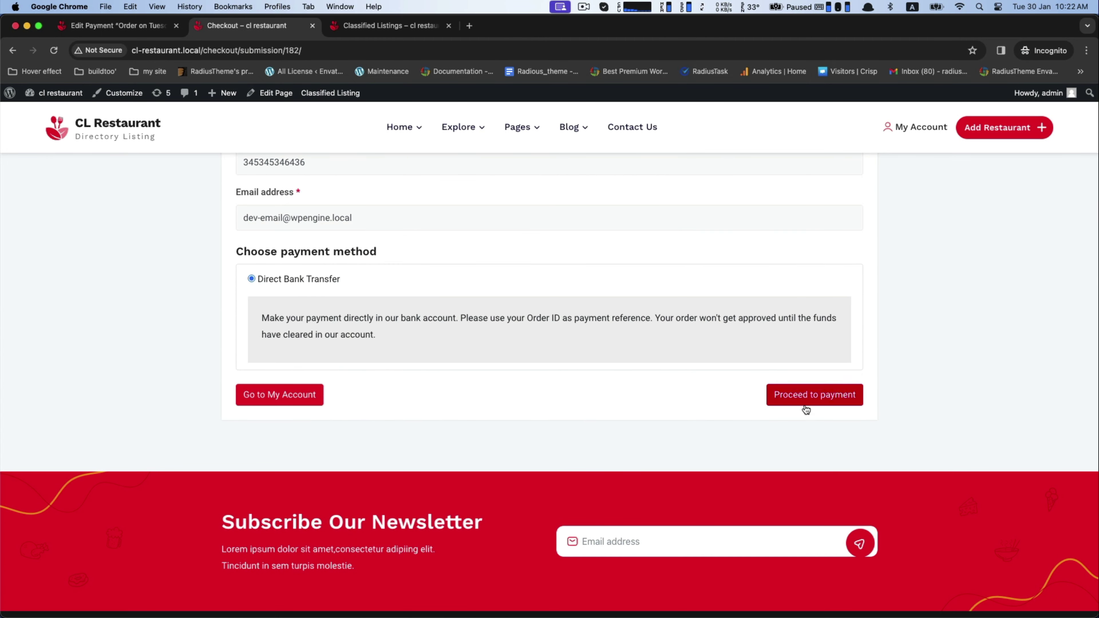
{"action": "left_click", "coordinate": [807, 410]}
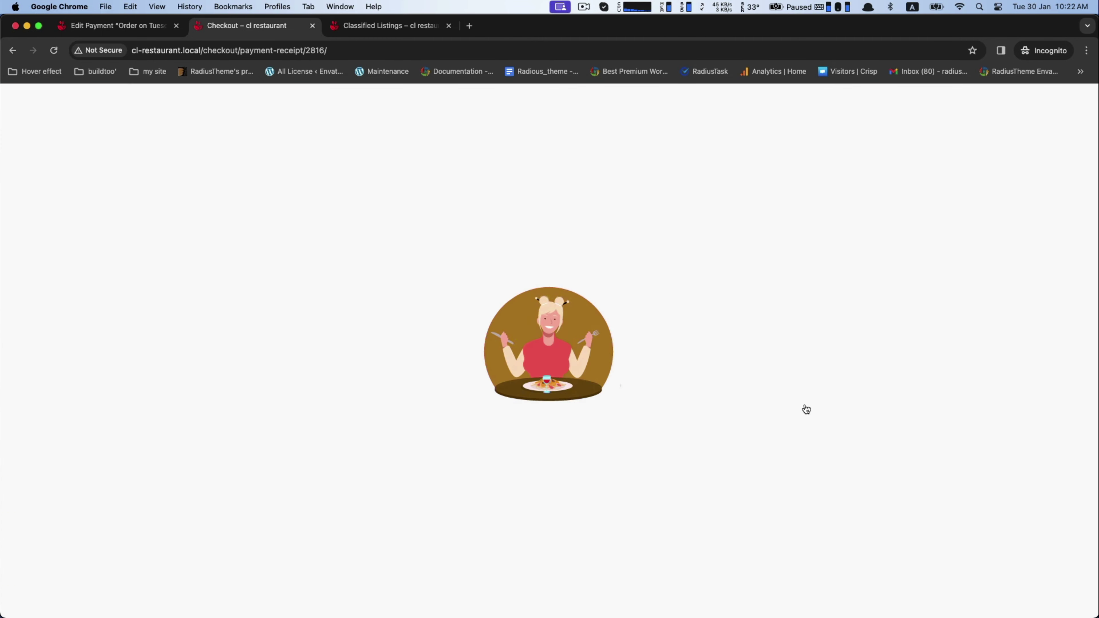
{"action": "scroll", "coordinate": [692, 333], "scroll_direction": "down", "scroll_amount": 4}
Step: Set promotion order #2816 to Completed in the payment history and save it
{"action": "double_click", "coordinate": [740, 282]}
{"action": "key", "text": "super+1"}
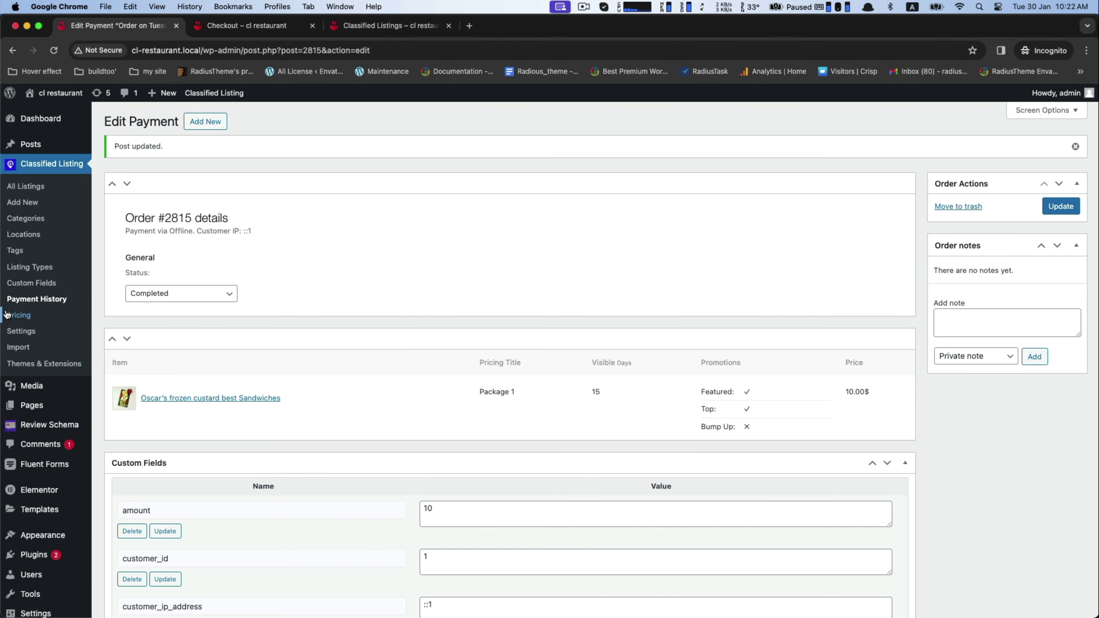
{"action": "left_click", "coordinate": [26, 299]}
{"action": "double_click", "coordinate": [946, 208]}
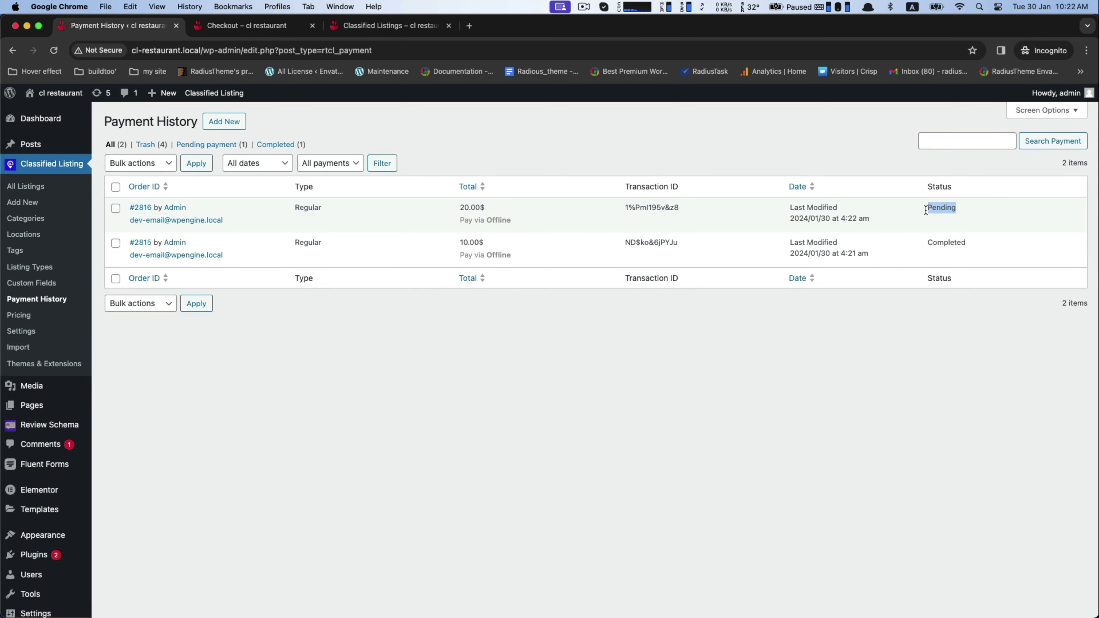
{"action": "left_click", "coordinate": [142, 208]}
{"action": "left_click", "coordinate": [152, 270]}
{"action": "left_click", "coordinate": [165, 312]}
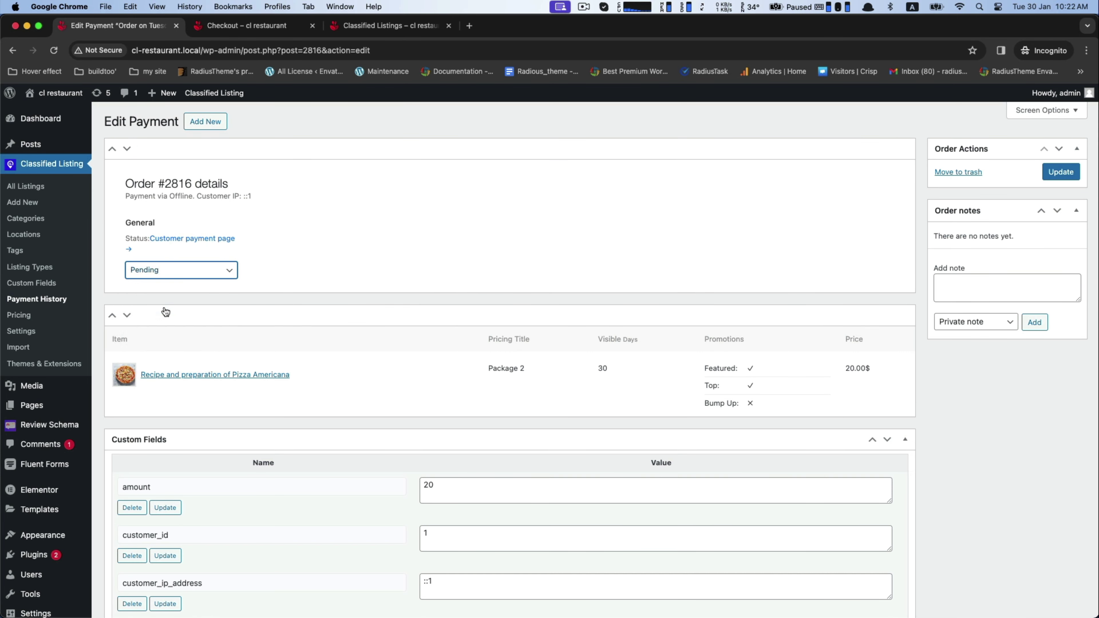
{"action": "left_click", "coordinate": [1061, 171]}
Step: Reload the listings to confirm Pizza Americana now appears as Featured and Top
{"action": "key", "text": "super+3"}
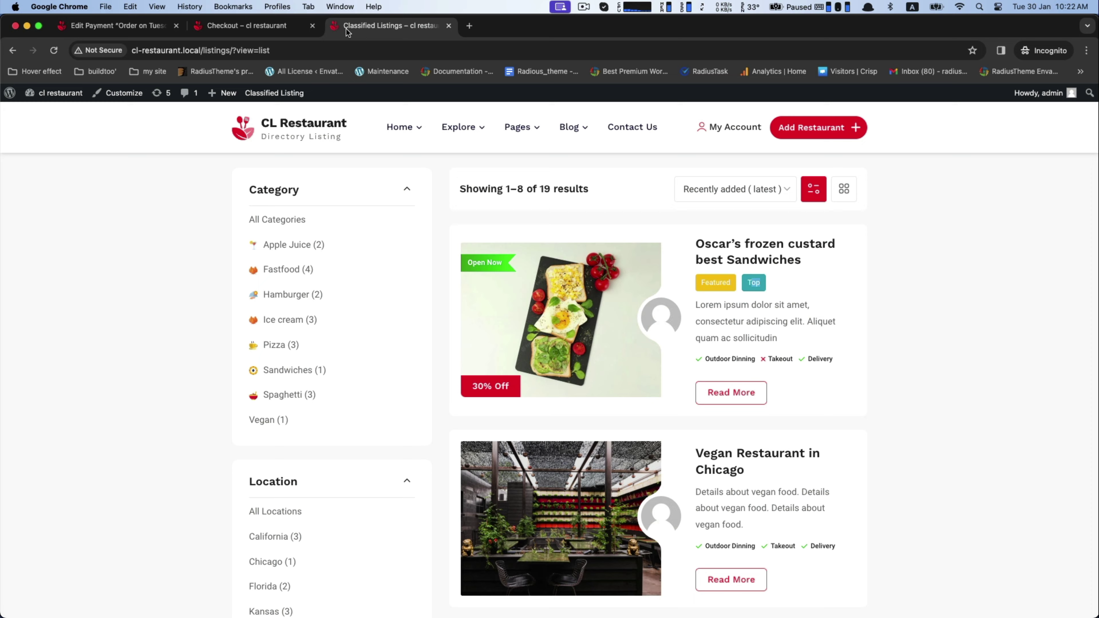
{"action": "left_click", "coordinate": [283, 26]}
{"action": "key", "text": "super+3"}
{"action": "key", "text": "super+r"}
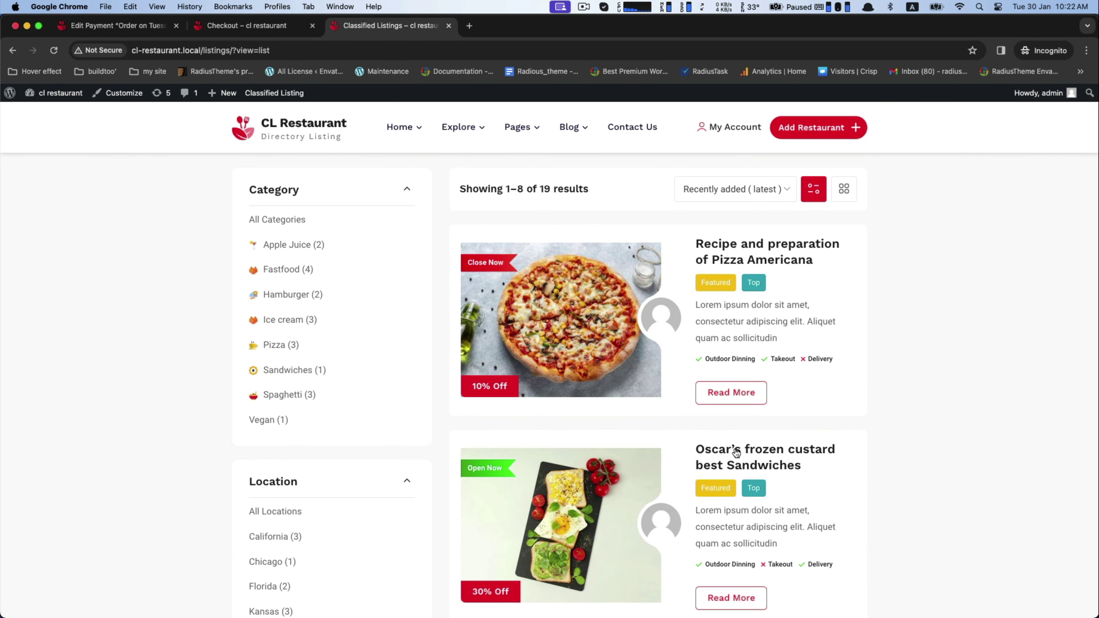
{"action": "scroll", "coordinate": [645, 338], "scroll_direction": "down", "scroll_amount": 5}
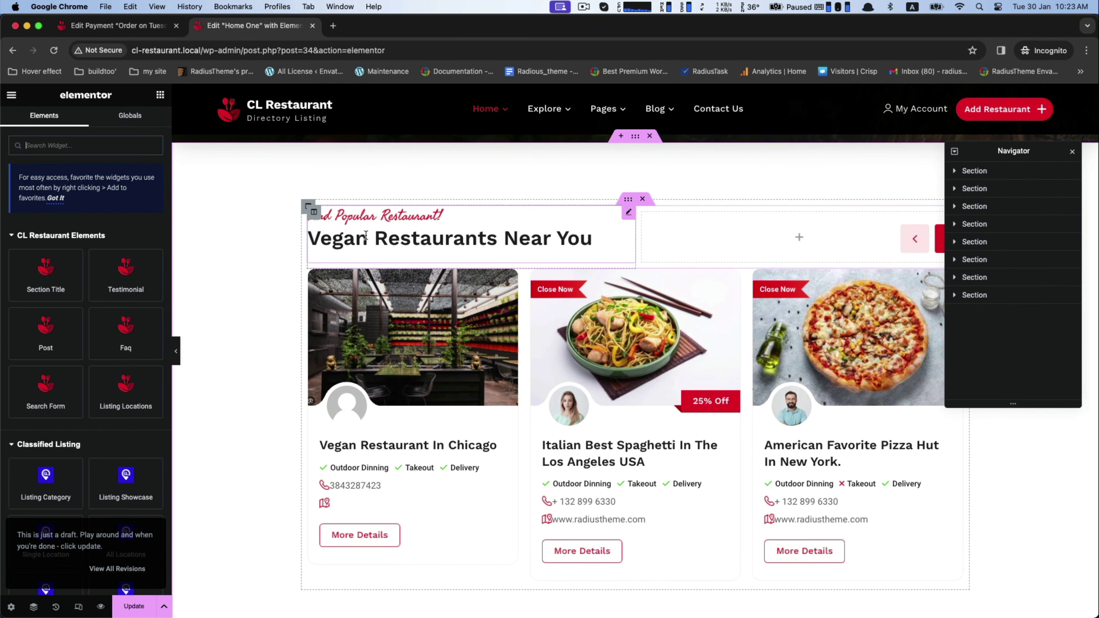
Step: Replace 'Vegan' with 'Thai' so the first heading reads 'Thai Restaurants Near You'
{"action": "left_click_drag", "start_coordinate": [34, 202], "coordinate": [3, 200]}
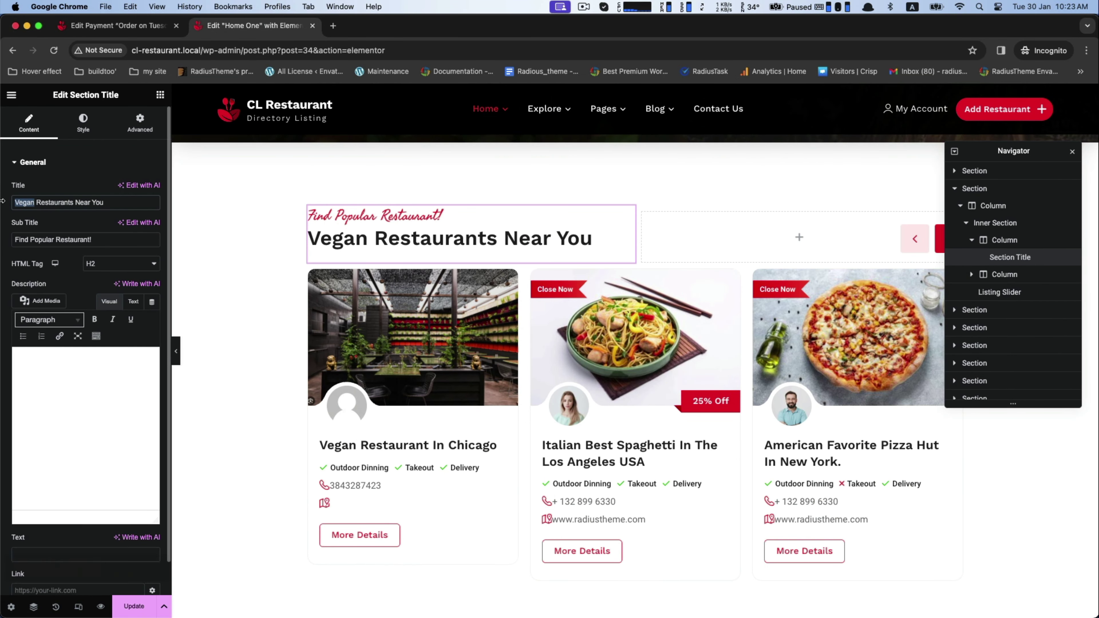
{"action": "type", "text": "Thai"}
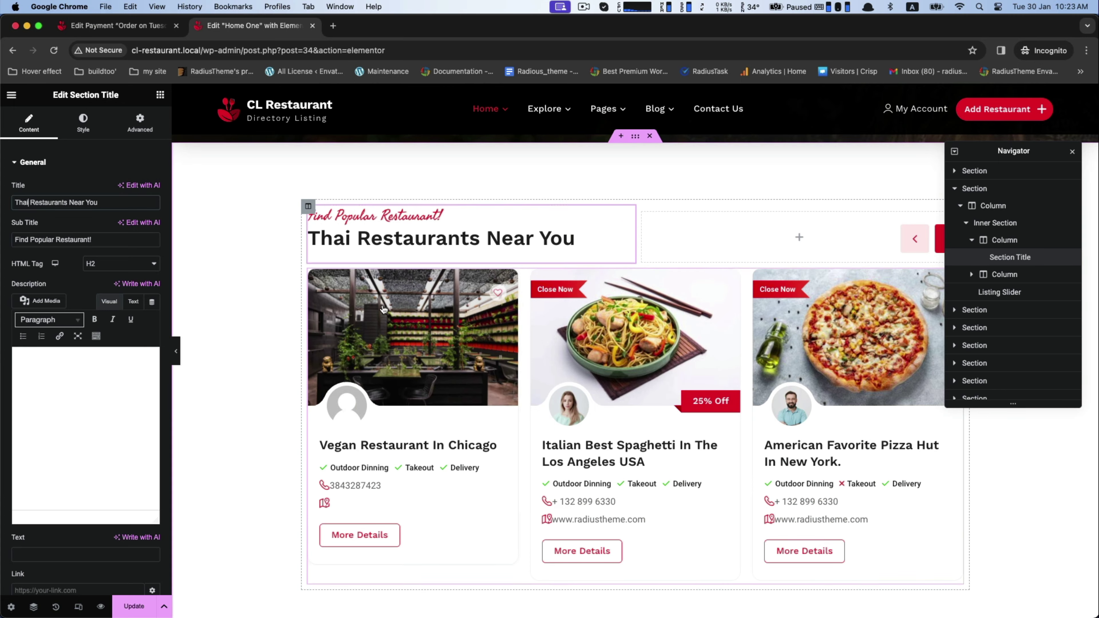
{"action": "scroll", "coordinate": [426, 311], "scroll_direction": "down", "scroll_amount": 5}
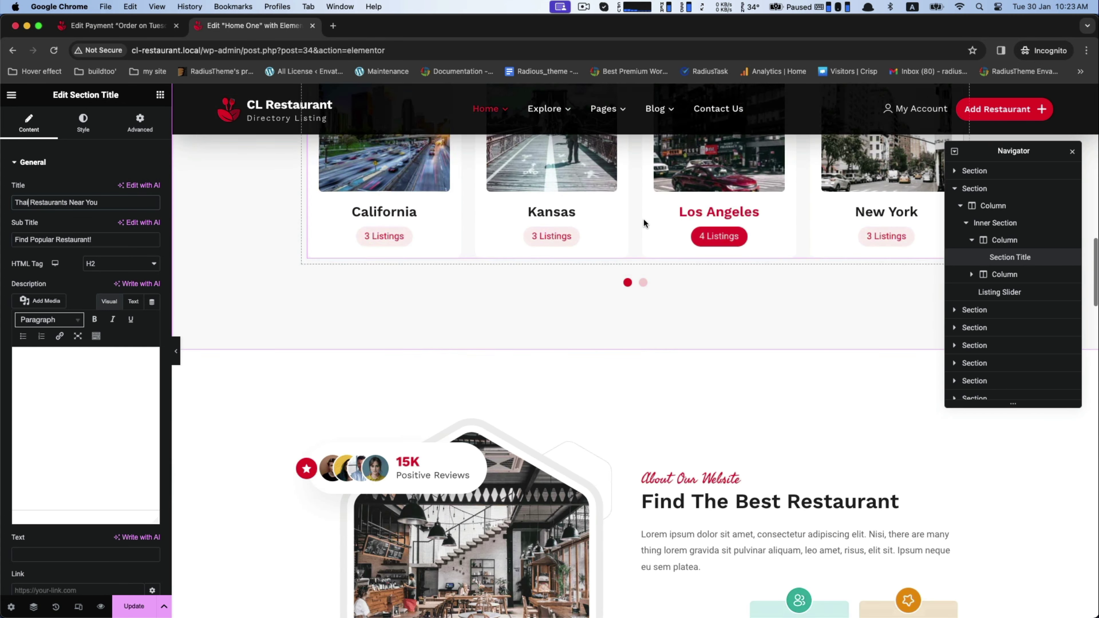
{"action": "scroll", "coordinate": [666, 281], "scroll_direction": "down", "scroll_amount": 5}
Step: Insert 'Vegan' into the second heading to read 'Find The Best Vegan Restaurant'
{"action": "left_click", "coordinate": [690, 362]}
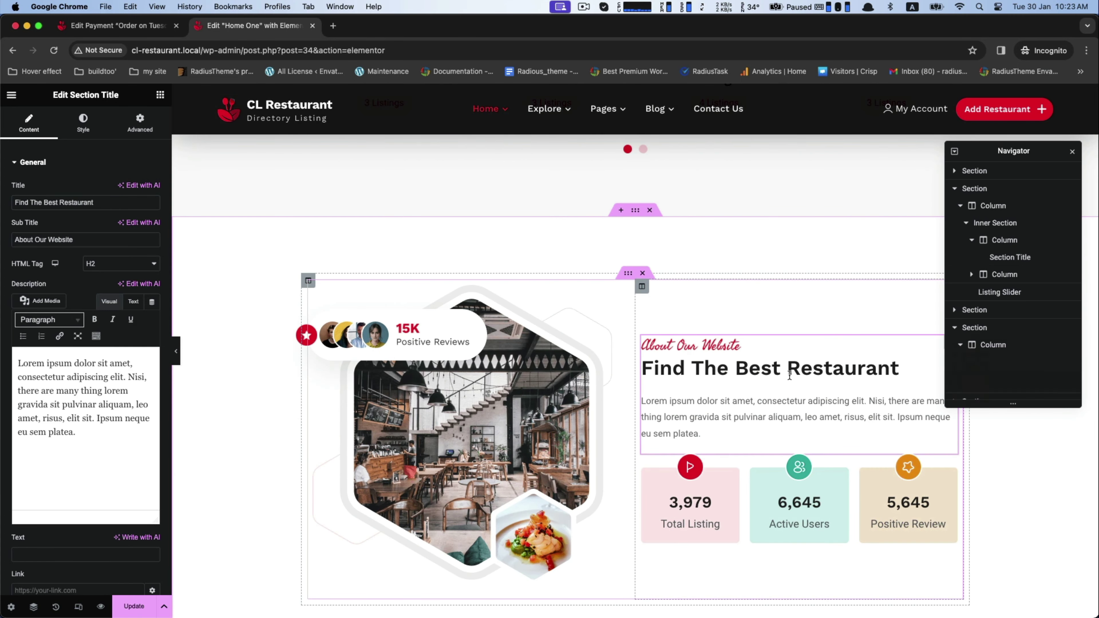
{"action": "left_click", "coordinate": [61, 202]}
{"action": "type", "text": "Vegan"}
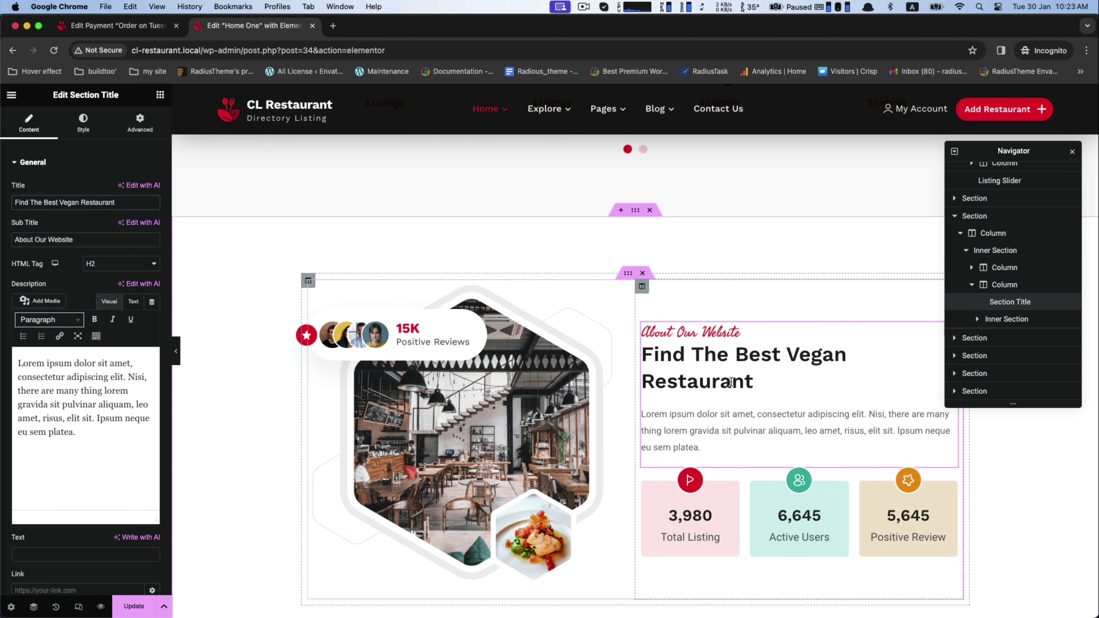
{"action": "scroll", "coordinate": [648, 391], "scroll_direction": "down", "scroll_amount": 3}
{"action": "scroll", "coordinate": [647, 390], "scroll_direction": "down", "scroll_amount": 5}
Step: Change the 'Our Latest News' heading to 'Our Latest Blog'
{"action": "left_click", "coordinate": [635, 264]}
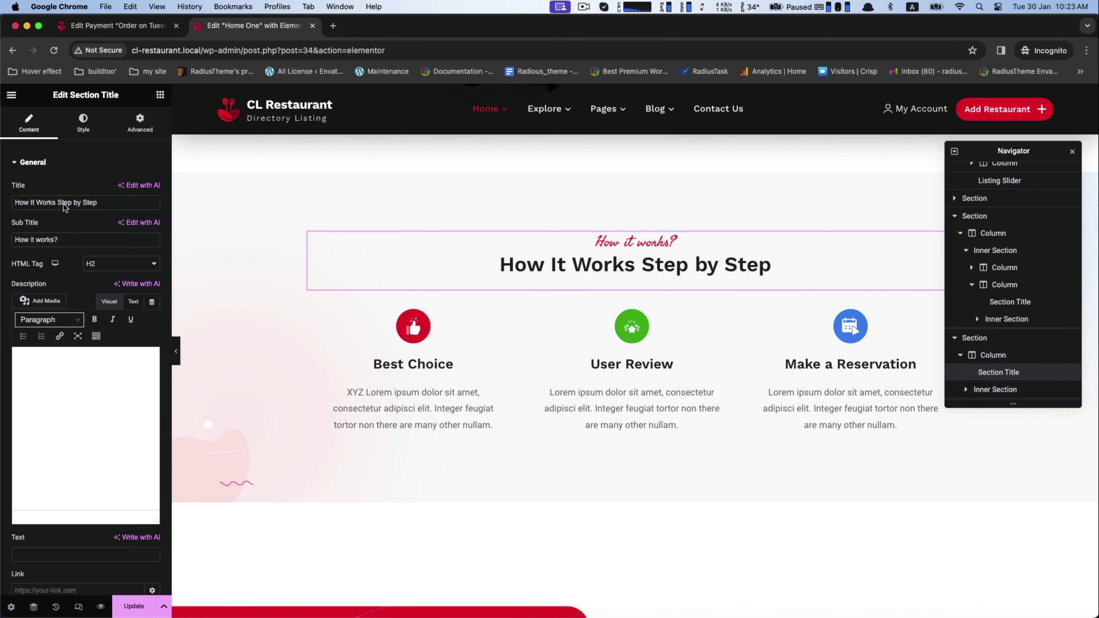
{"action": "scroll", "coordinate": [514, 419], "scroll_direction": "down", "scroll_amount": 15}
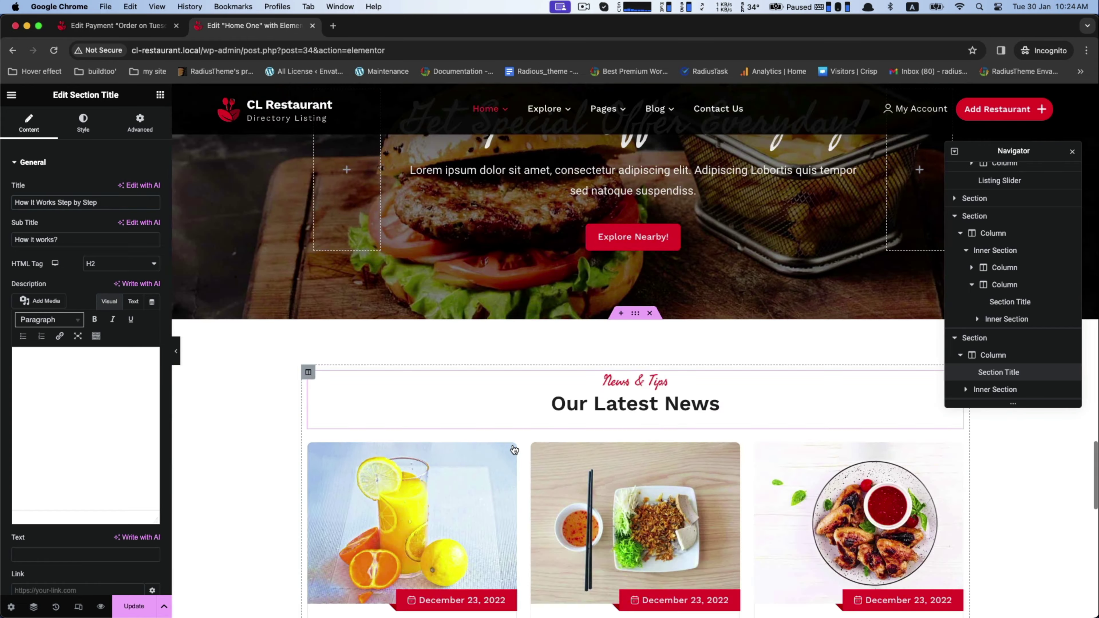
{"action": "scroll", "coordinate": [512, 449], "scroll_direction": "down", "scroll_amount": 1}
{"action": "left_click", "coordinate": [355, 344]}
{"action": "double_click", "coordinate": [58, 202]}
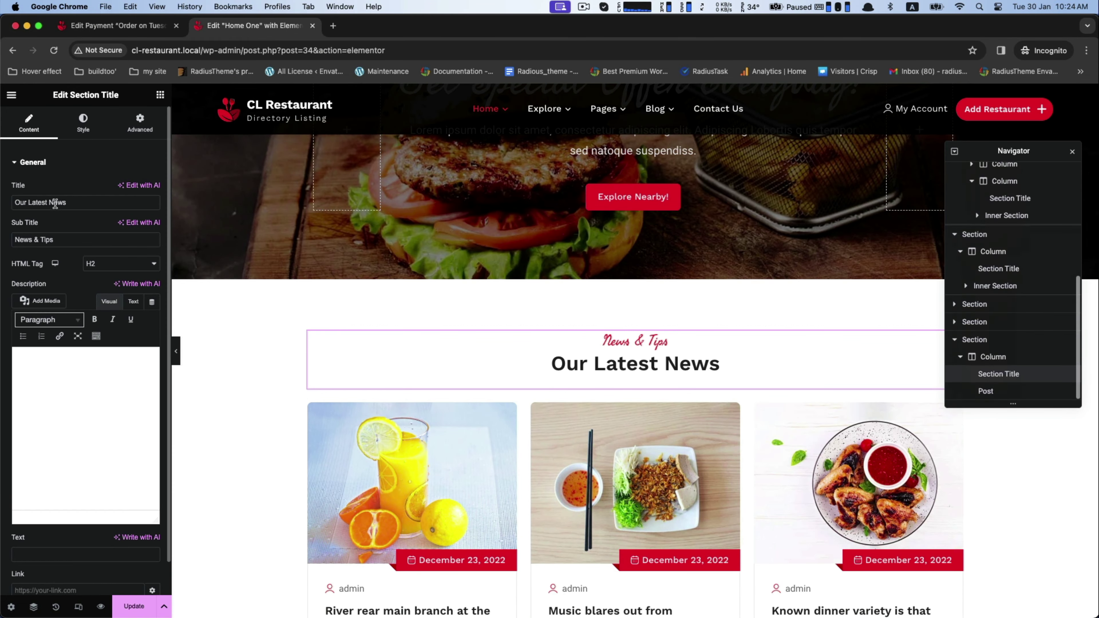
{"action": "type", "text": "Blog"}
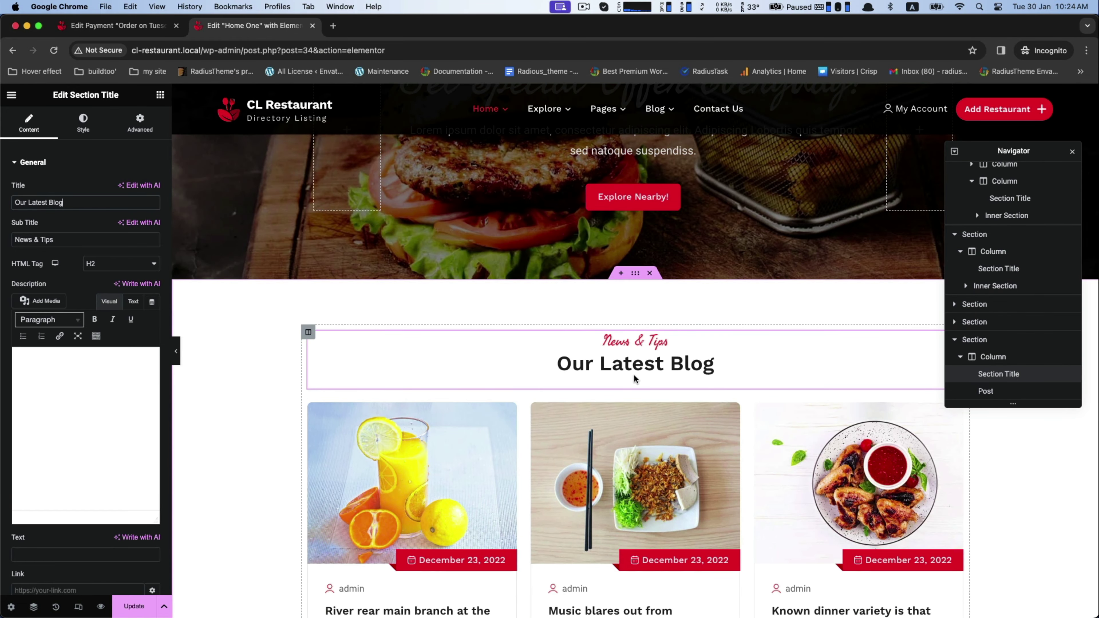
{"action": "scroll", "coordinate": [504, 400], "scroll_direction": "down", "scroll_amount": 10}
{"action": "scroll", "coordinate": [504, 398], "scroll_direction": "down", "scroll_amount": 5}
{"action": "scroll", "coordinate": [389, 302], "scroll_direction": "up", "scroll_amount": 20}
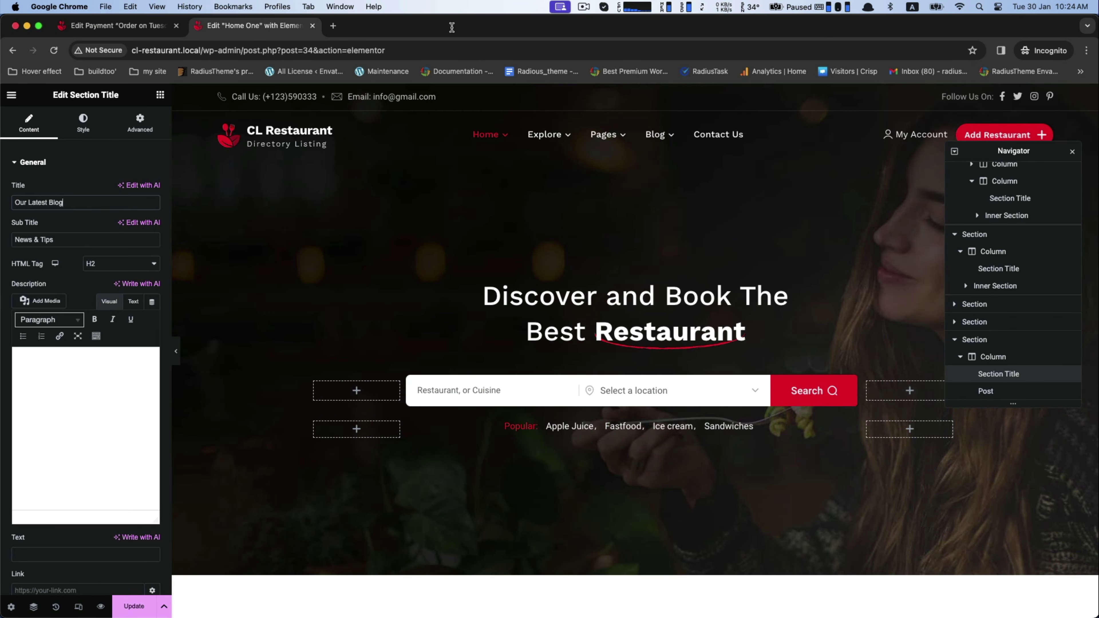